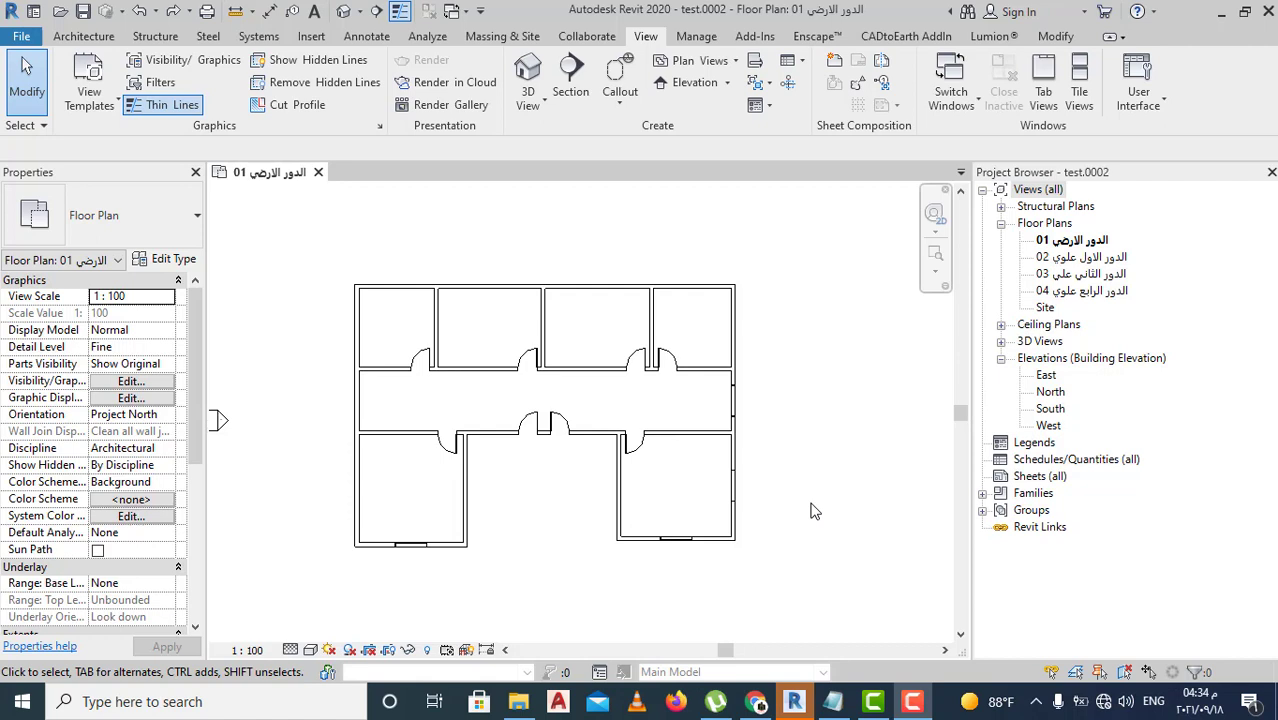
Open Visibility/Graphic Overrides for floor plan 01, then close it without making changes.
{"action": "scroll", "coordinate": [770, 493], "scroll_direction": "up", "scroll_amount": 2}
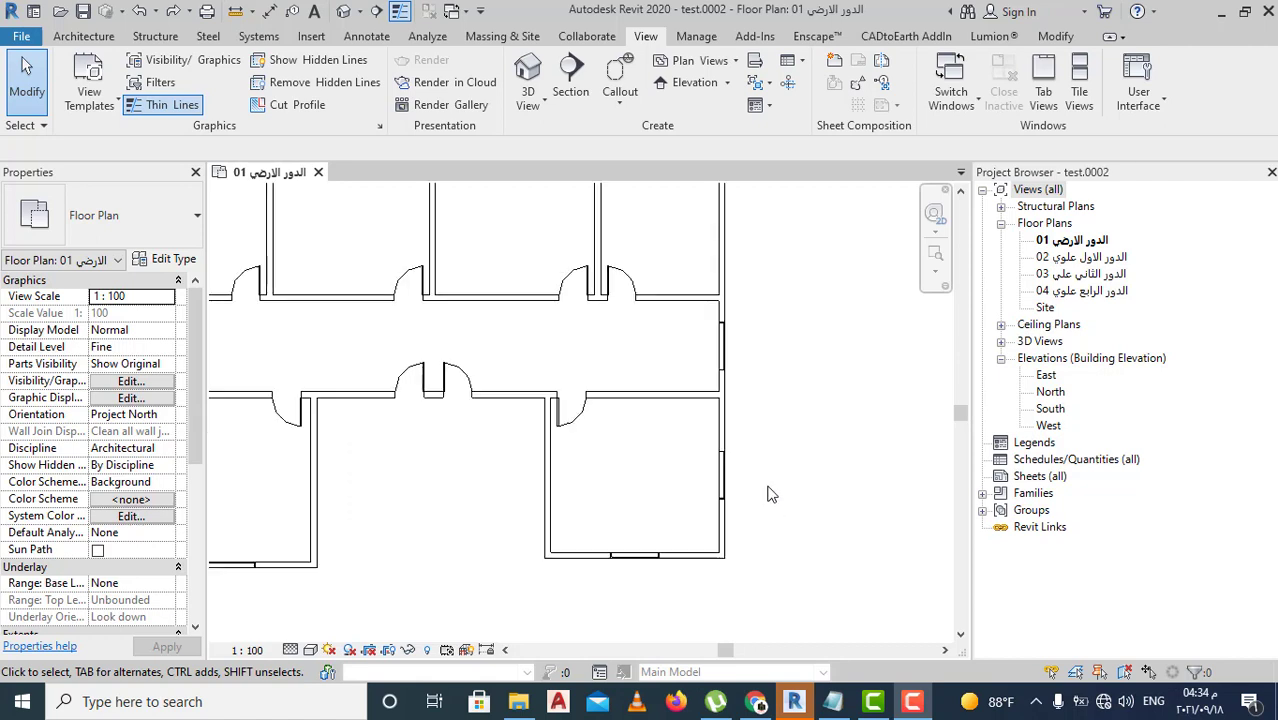
{"action": "scroll", "coordinate": [770, 493], "scroll_direction": "down", "scroll_amount": 1}
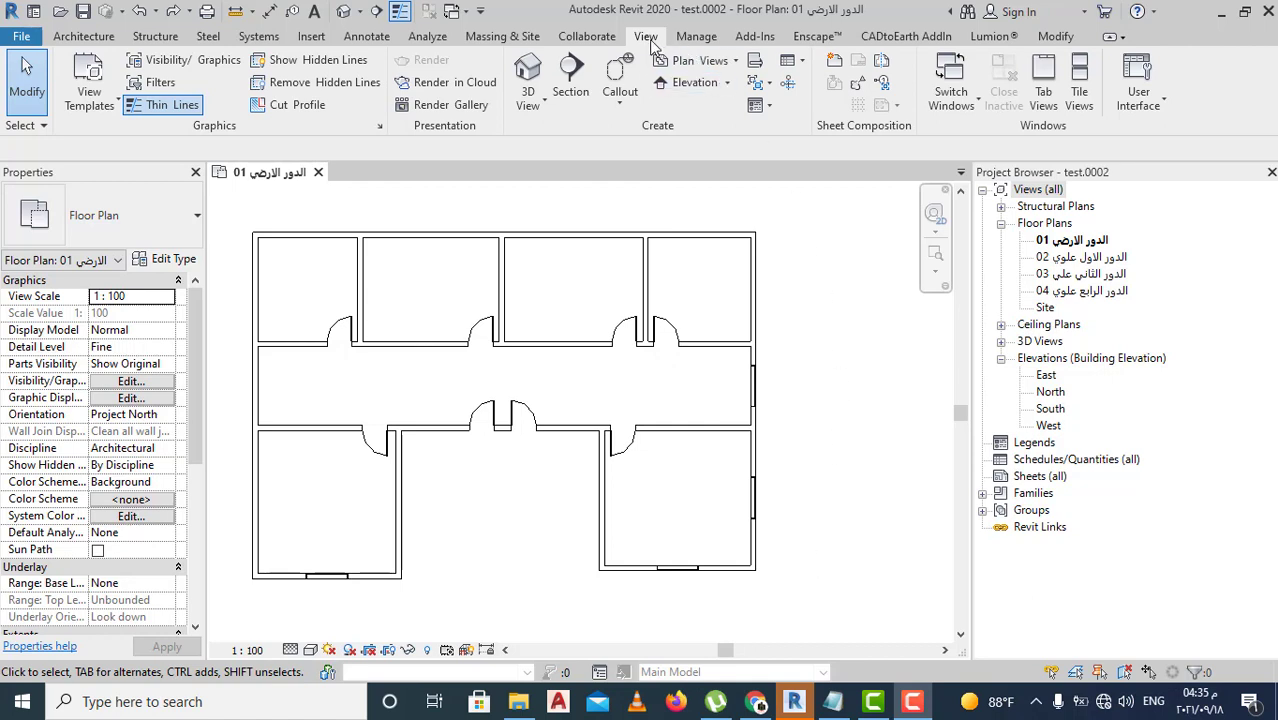
{"action": "left_click", "coordinate": [193, 66]}
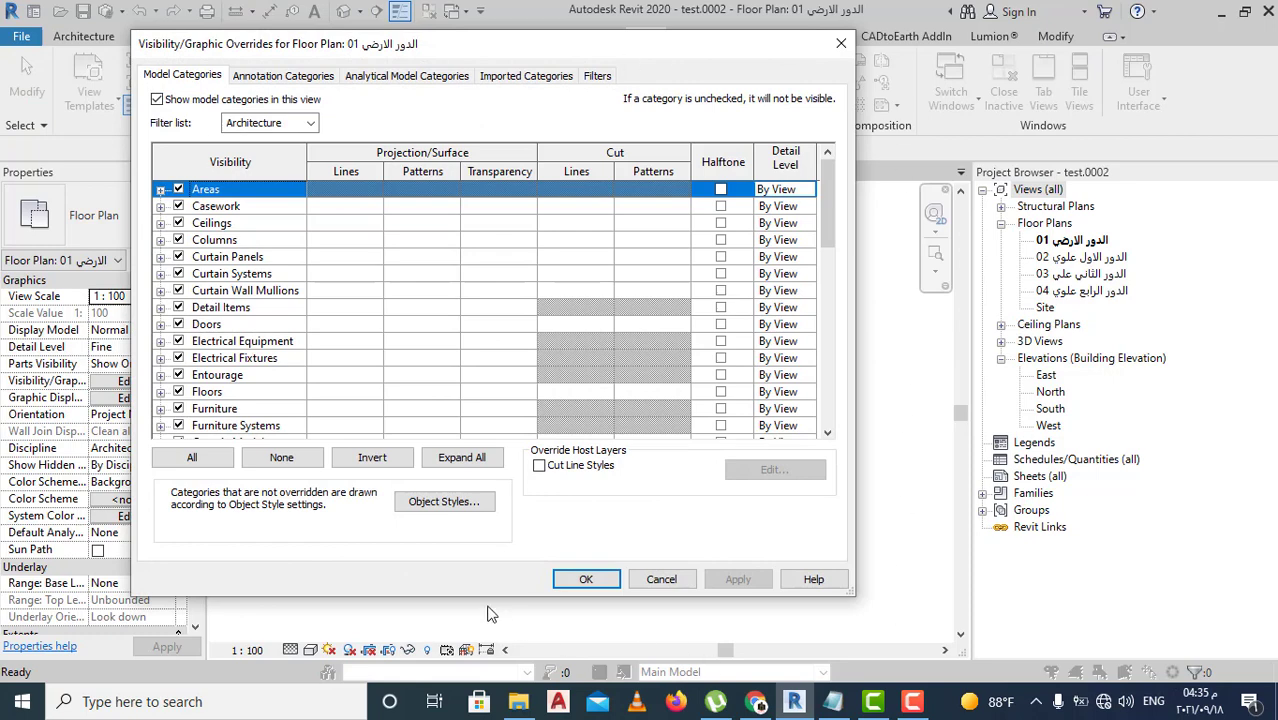
{"action": "left_click", "coordinate": [661, 580]}
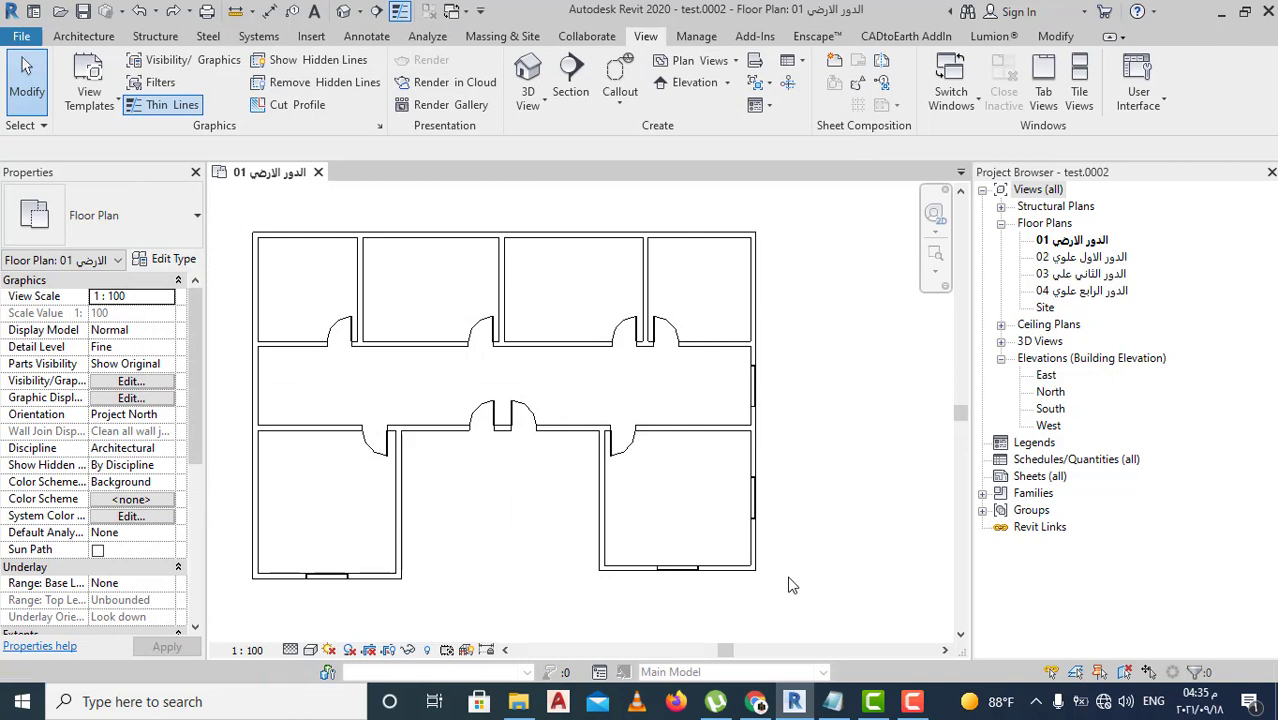
Reopen Visibility/Graphic Overrides with VV and pick the Walls row in Model Categories.
{"action": "key", "text": "v"}
{"action": "key", "text": "v"}
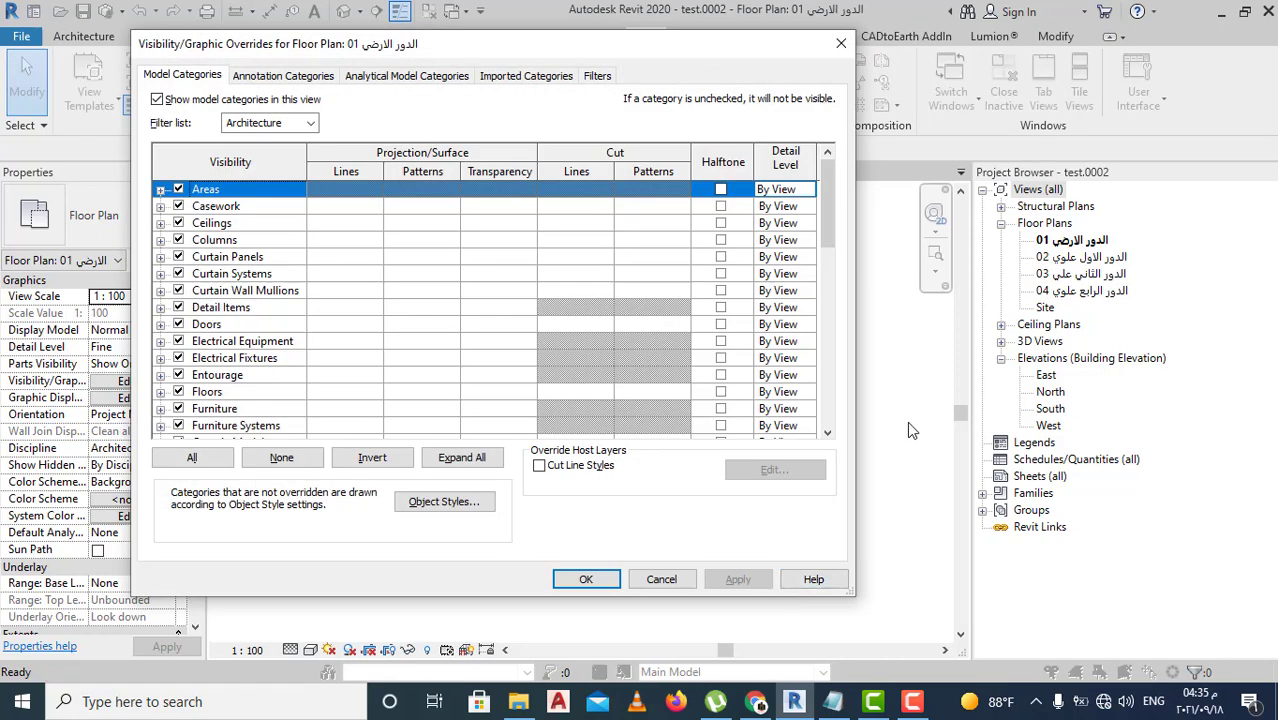
{"action": "scroll", "coordinate": [185, 318], "scroll_direction": "down", "scroll_amount": 1}
{"action": "scroll", "coordinate": [185, 318], "scroll_direction": "down", "scroll_amount": 1}
{"action": "scroll", "coordinate": [200, 340], "scroll_direction": "down", "scroll_amount": 2}
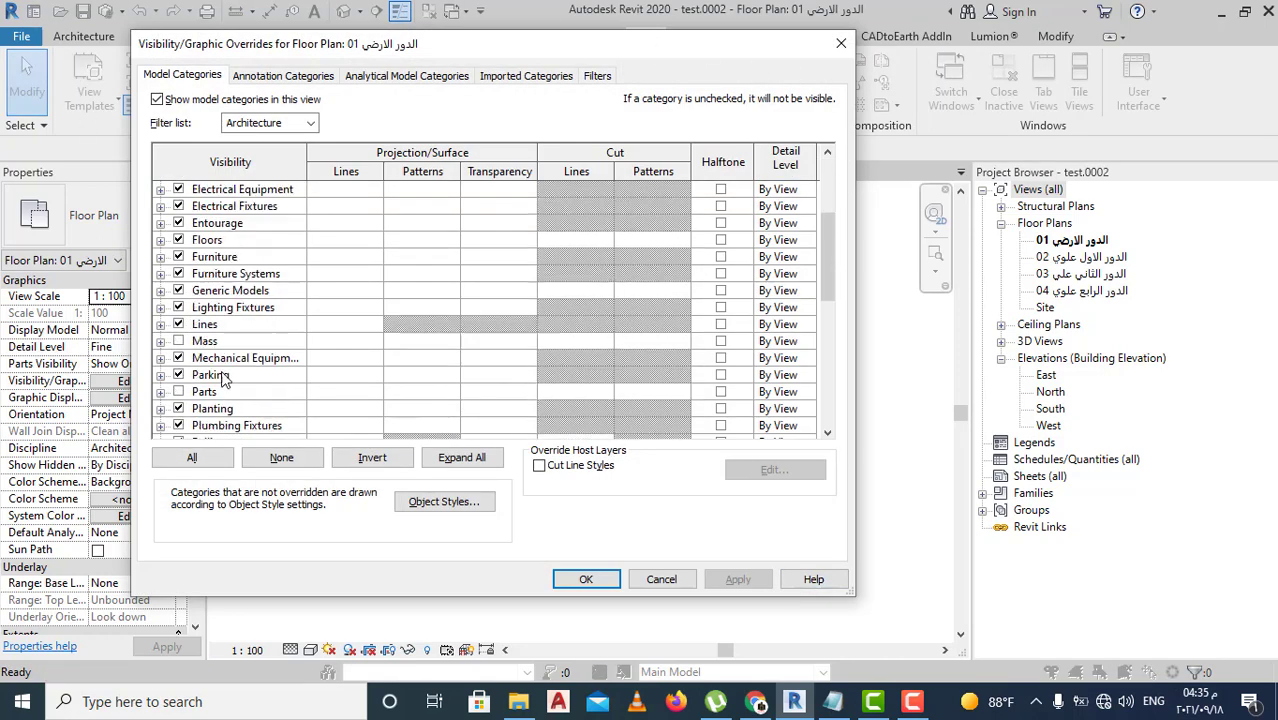
{"action": "scroll", "coordinate": [210, 360], "scroll_direction": "down", "scroll_amount": 2}
{"action": "scroll", "coordinate": [225, 388], "scroll_direction": "down", "scroll_amount": 2}
{"action": "scroll", "coordinate": [224, 388], "scroll_direction": "down", "scroll_amount": 2}
{"action": "scroll", "coordinate": [224, 388], "scroll_direction": "down", "scroll_amount": 1}
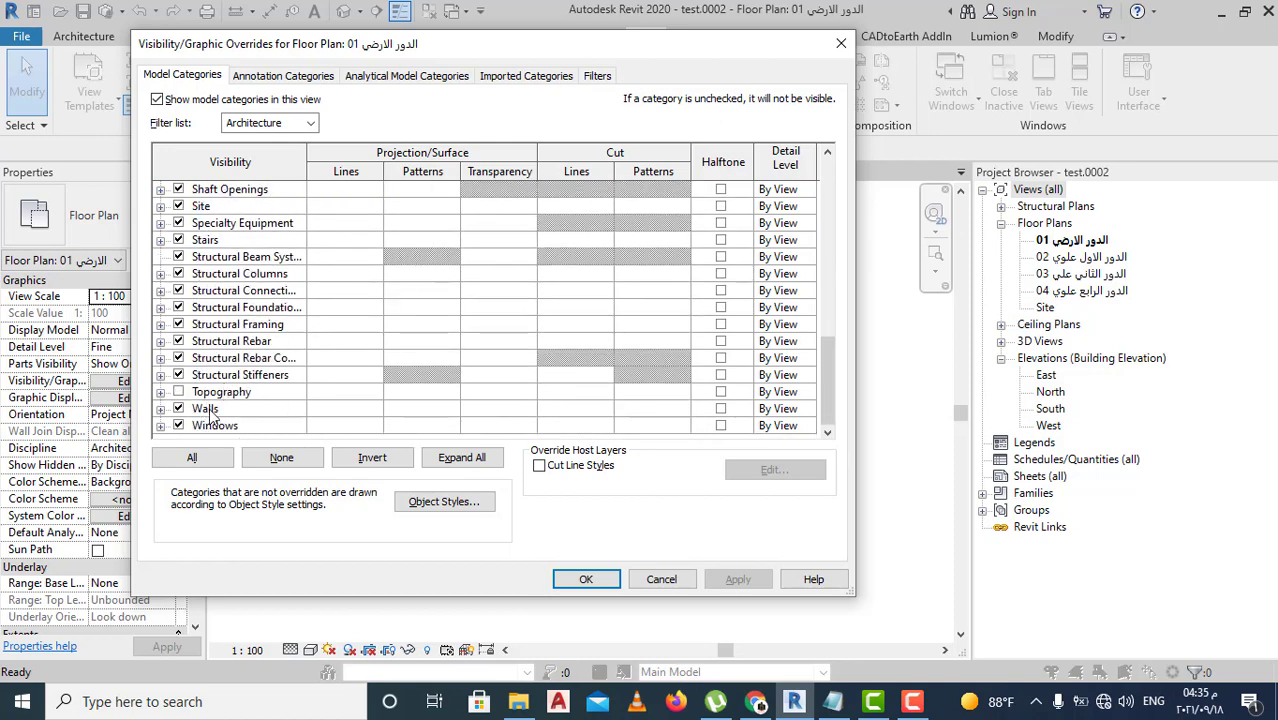
{"action": "left_click", "coordinate": [208, 409]}
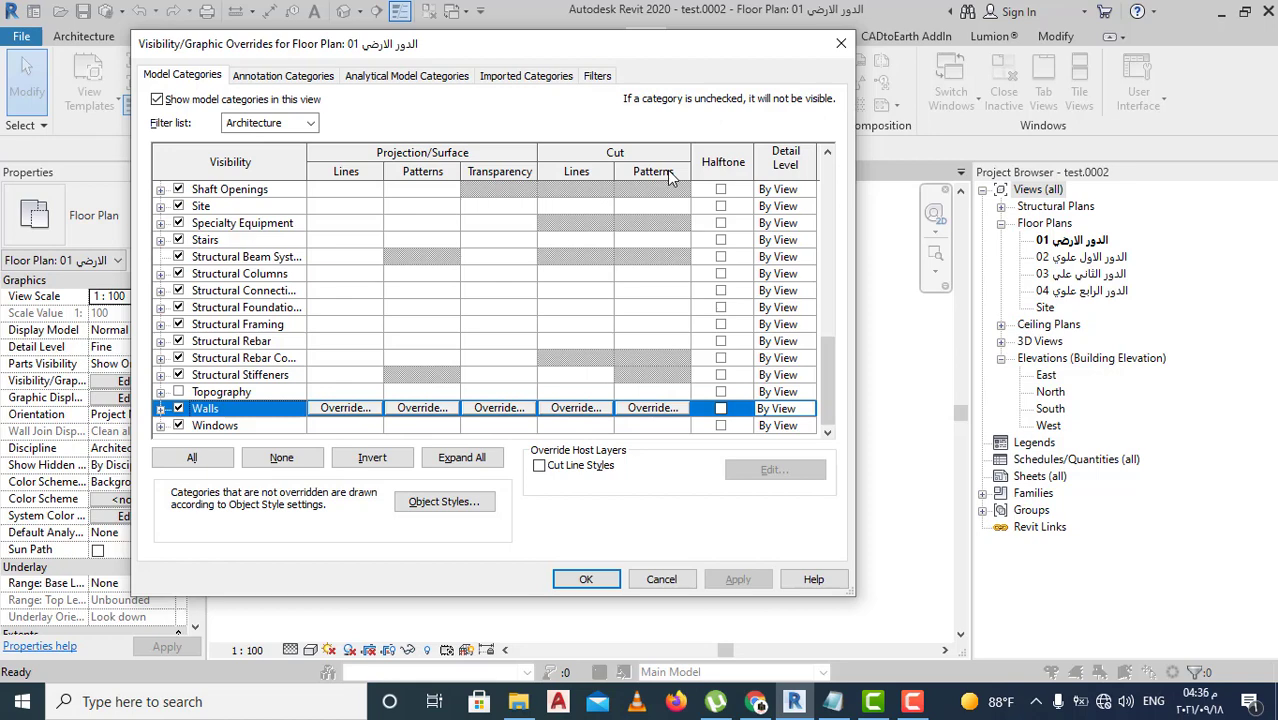
Override the Walls cut pattern foreground with a black Solid fill and apply it.
{"action": "left_click", "coordinate": [651, 409]}
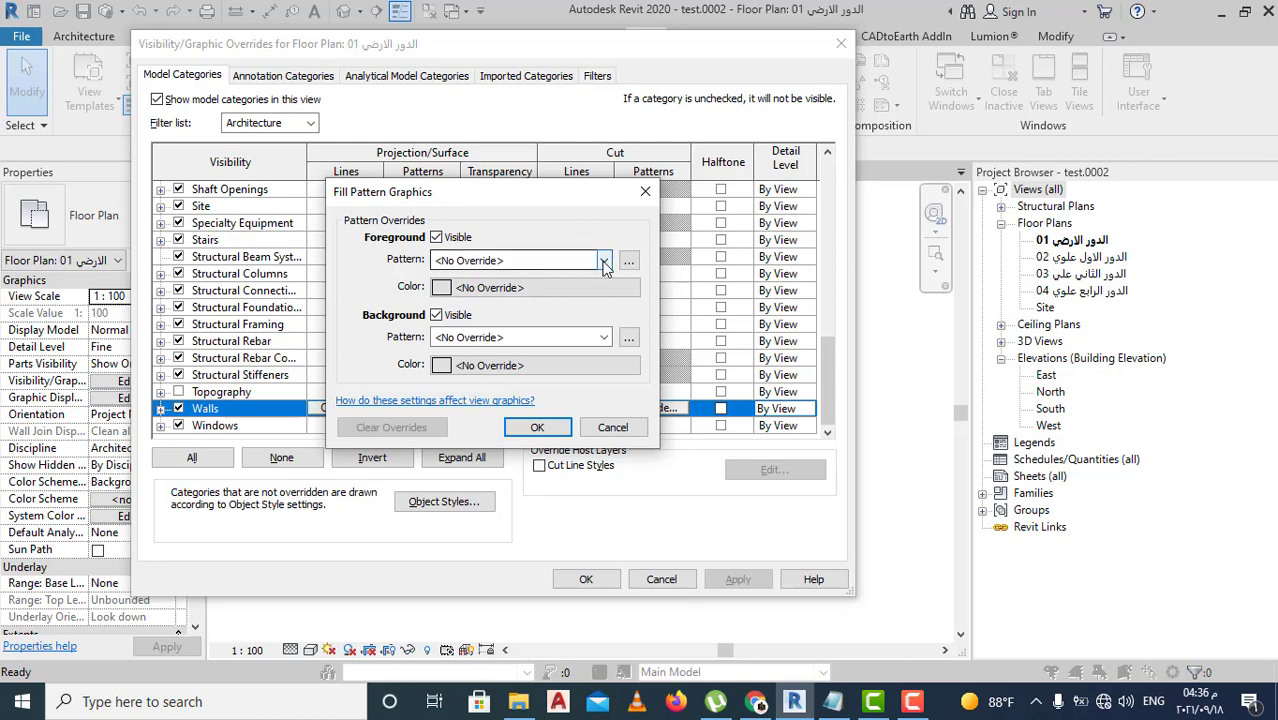
{"action": "left_click", "coordinate": [603, 261]}
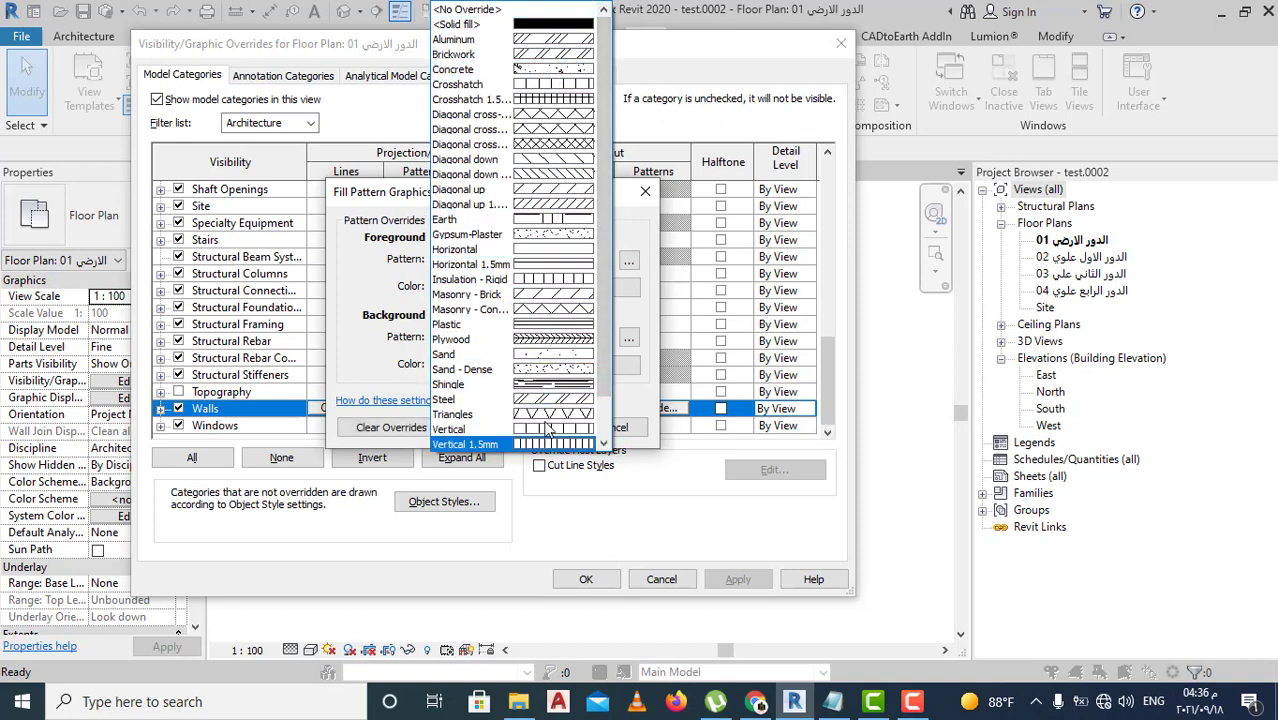
{"action": "scroll", "coordinate": [550, 260], "scroll_direction": "down", "scroll_amount": 1}
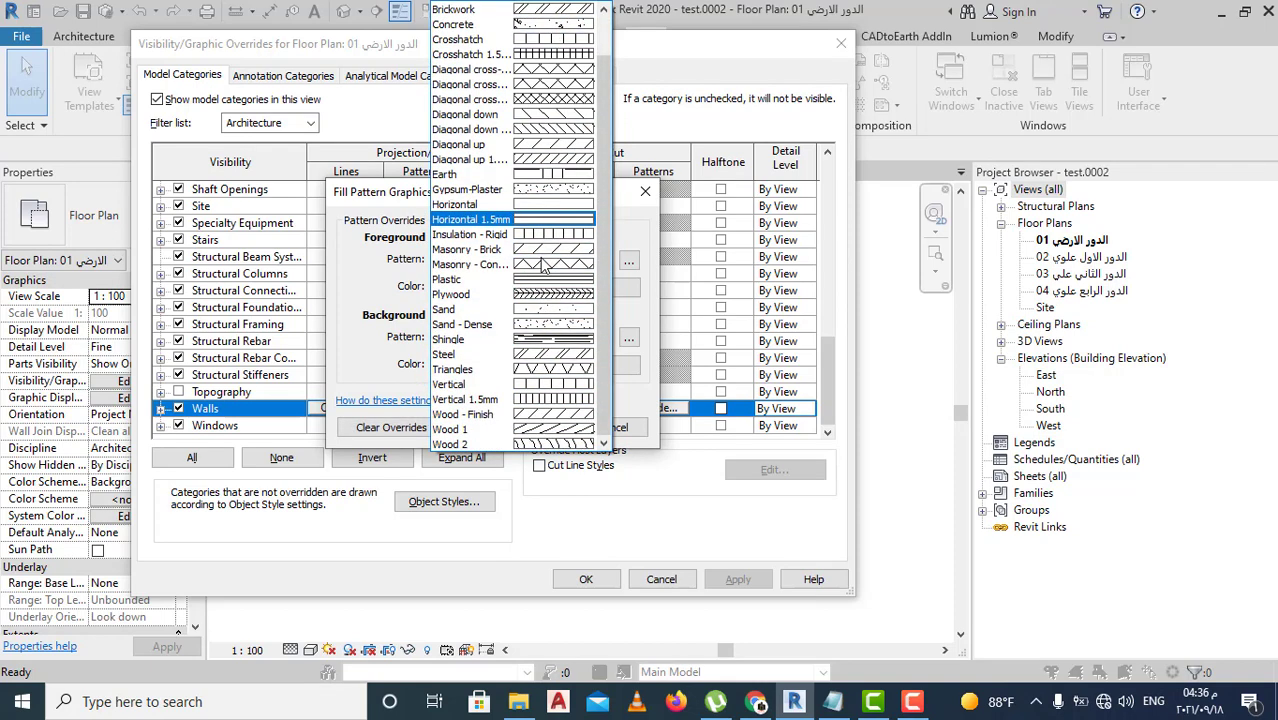
{"action": "scroll", "coordinate": [553, 205], "scroll_direction": "up", "scroll_amount": 1}
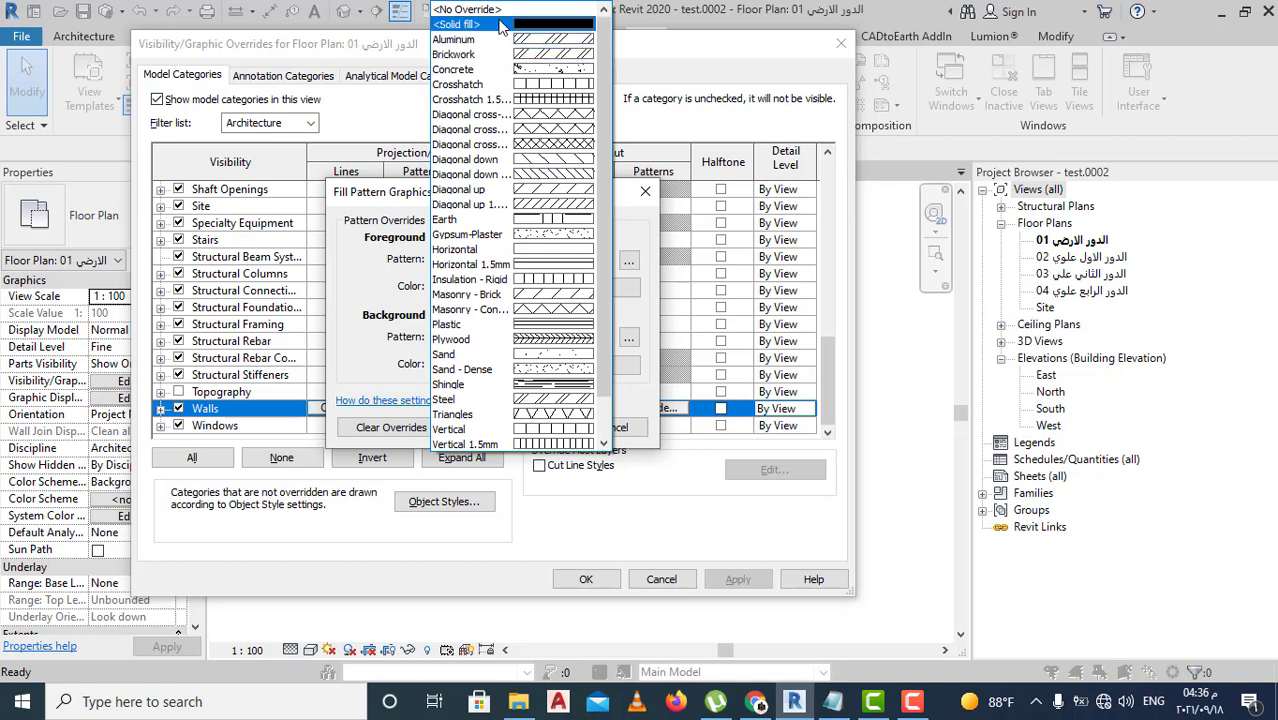
{"action": "left_click", "coordinate": [564, 31]}
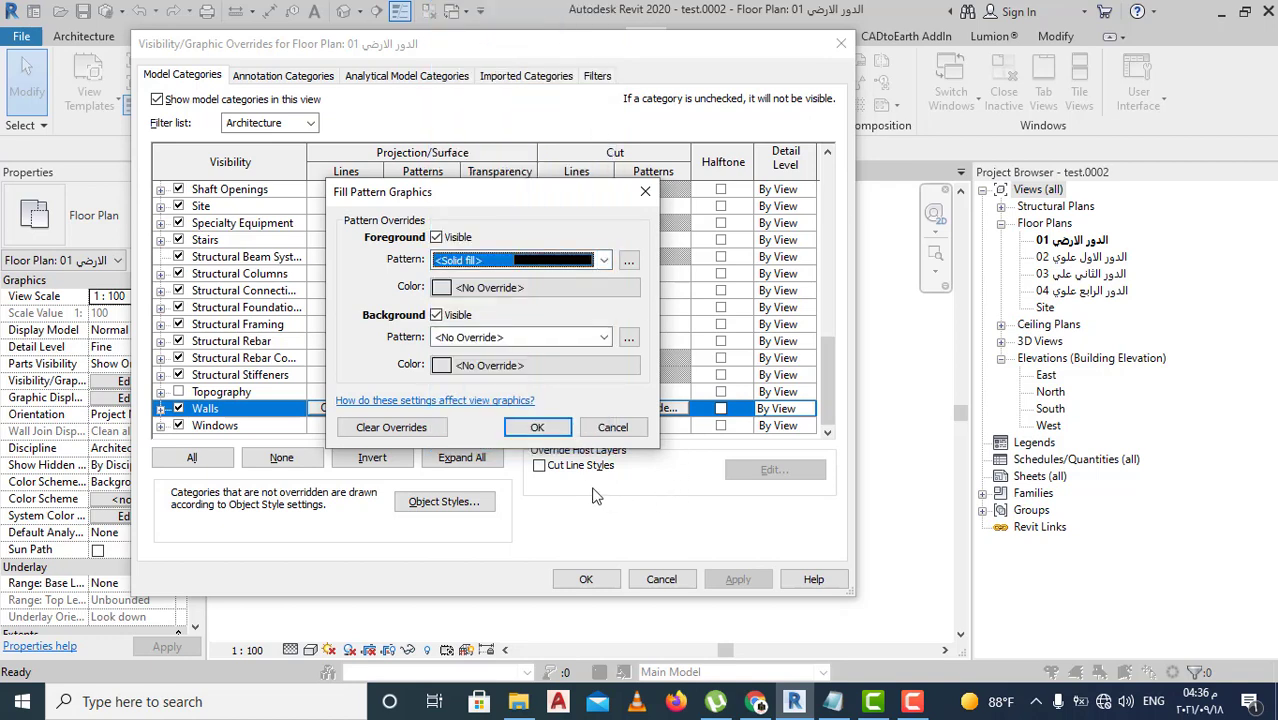
{"action": "left_click", "coordinate": [524, 287]}
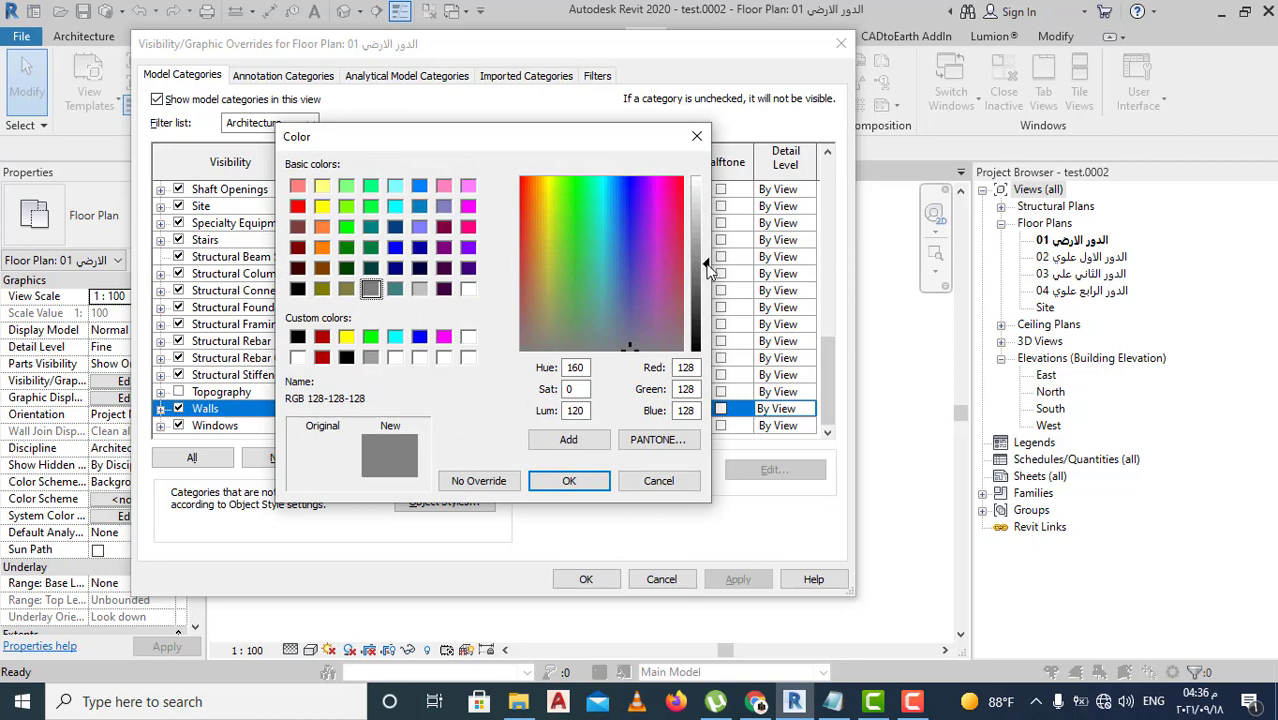
{"action": "left_click_drag", "start_coordinate": [707, 265], "coordinate": [703, 355]}
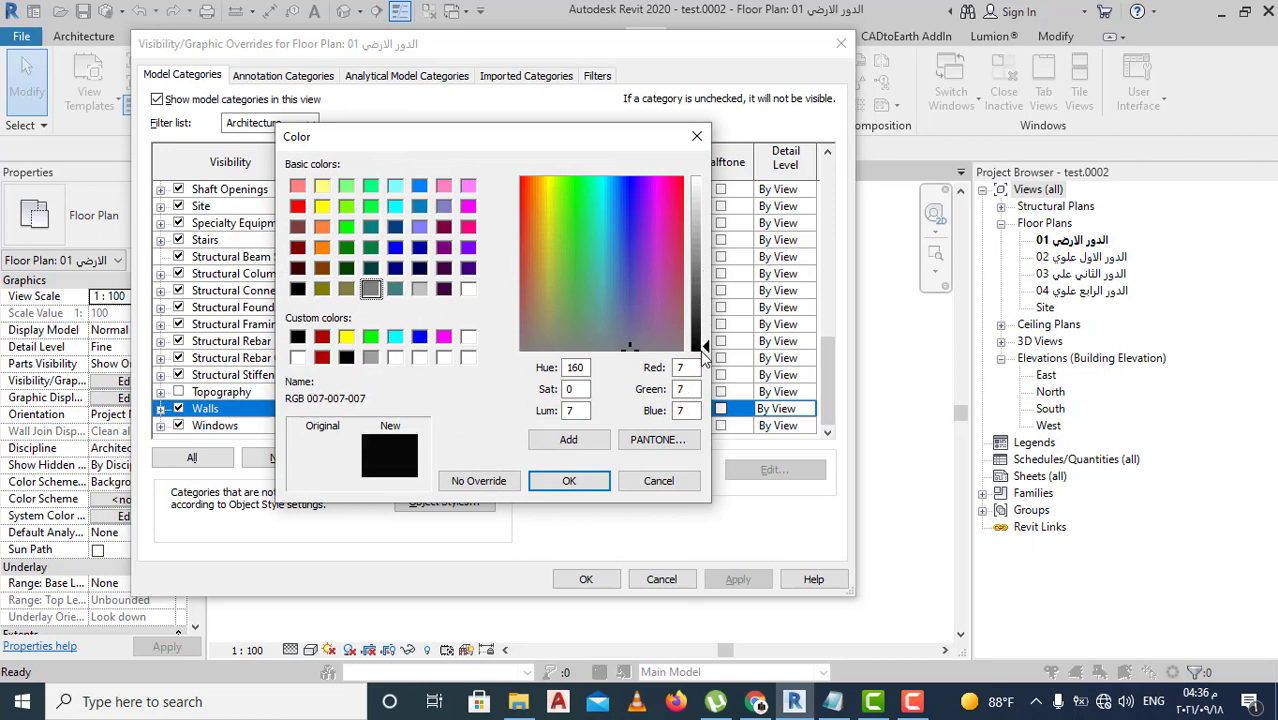
{"action": "left_click", "coordinate": [565, 481]}
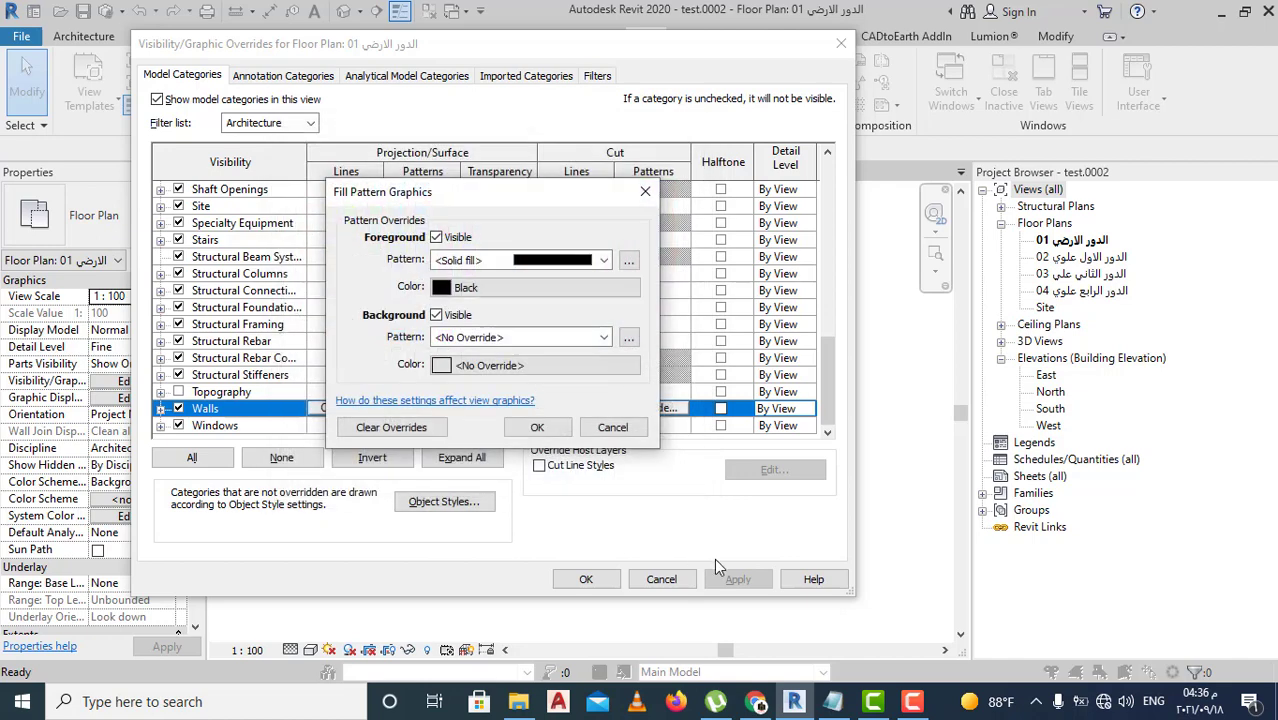
{"action": "left_click", "coordinate": [537, 427]}
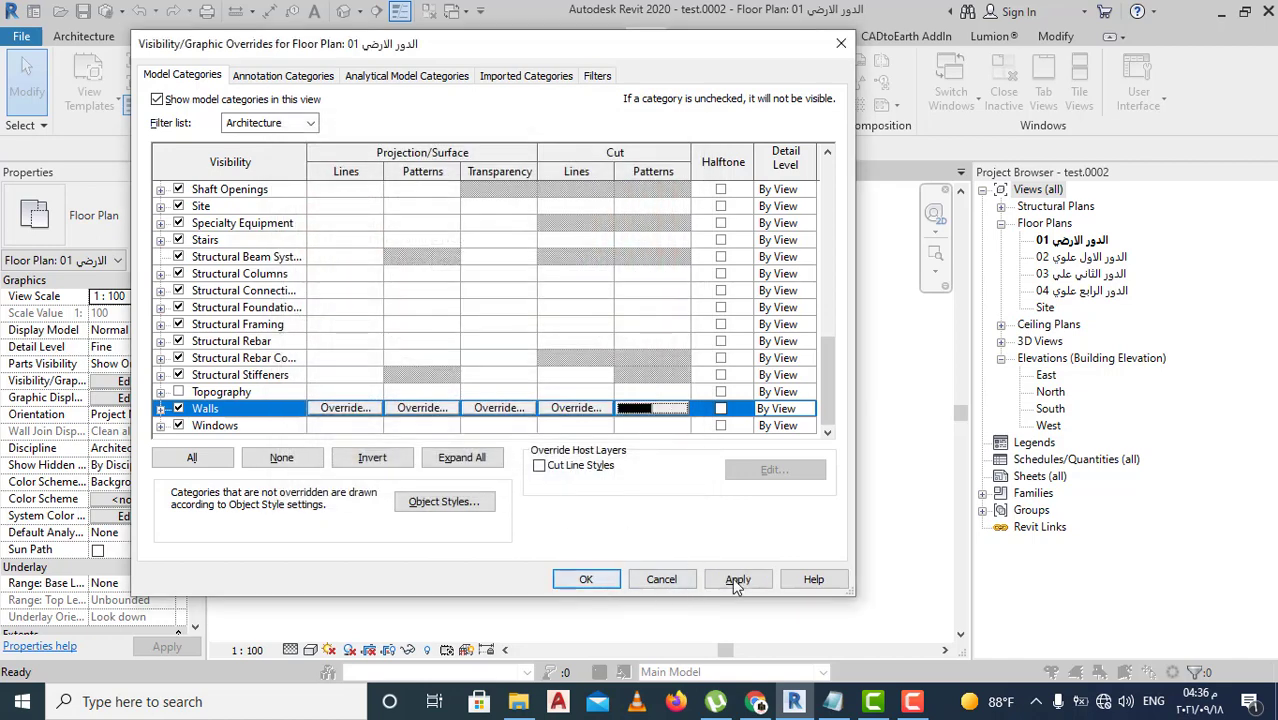
{"action": "left_click", "coordinate": [738, 579]}
Close the dialog and select all eight visible exterior walls via Select All Instances > Visible in View.
{"action": "left_click", "coordinate": [586, 580]}
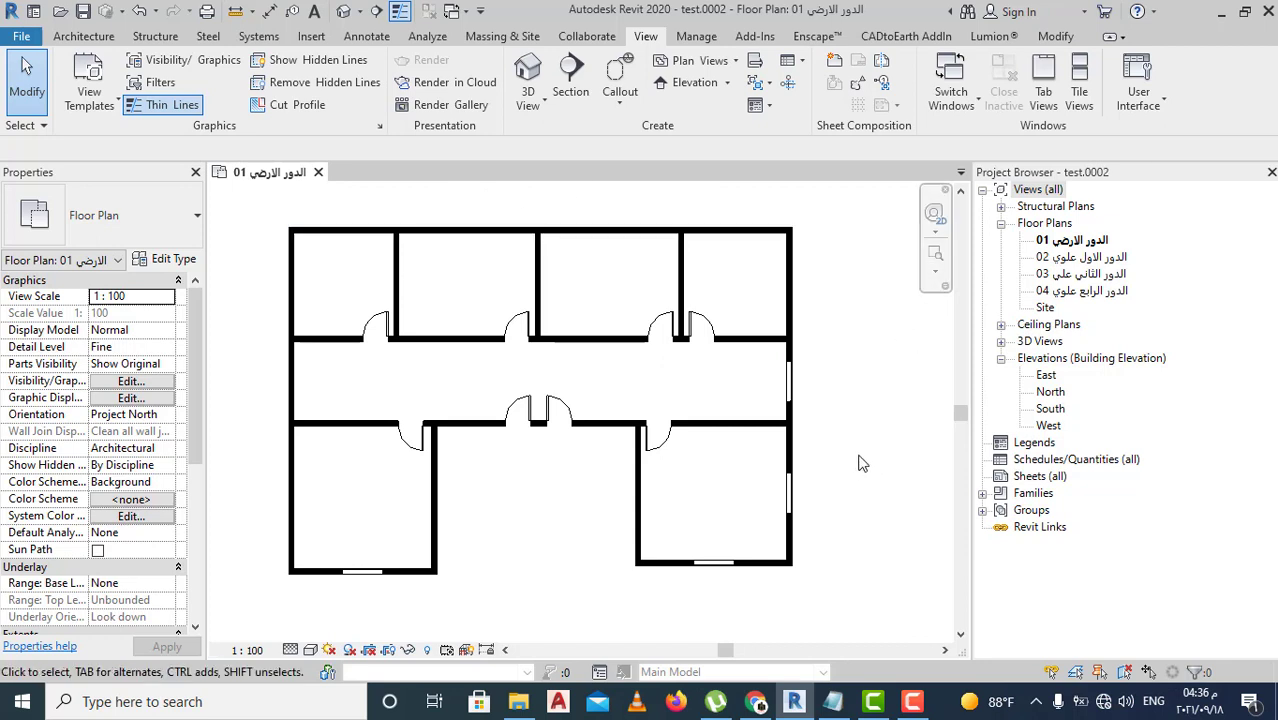
{"action": "middle_click_drag", "start_coordinate": [588, 585], "coordinate": [598, 593]}
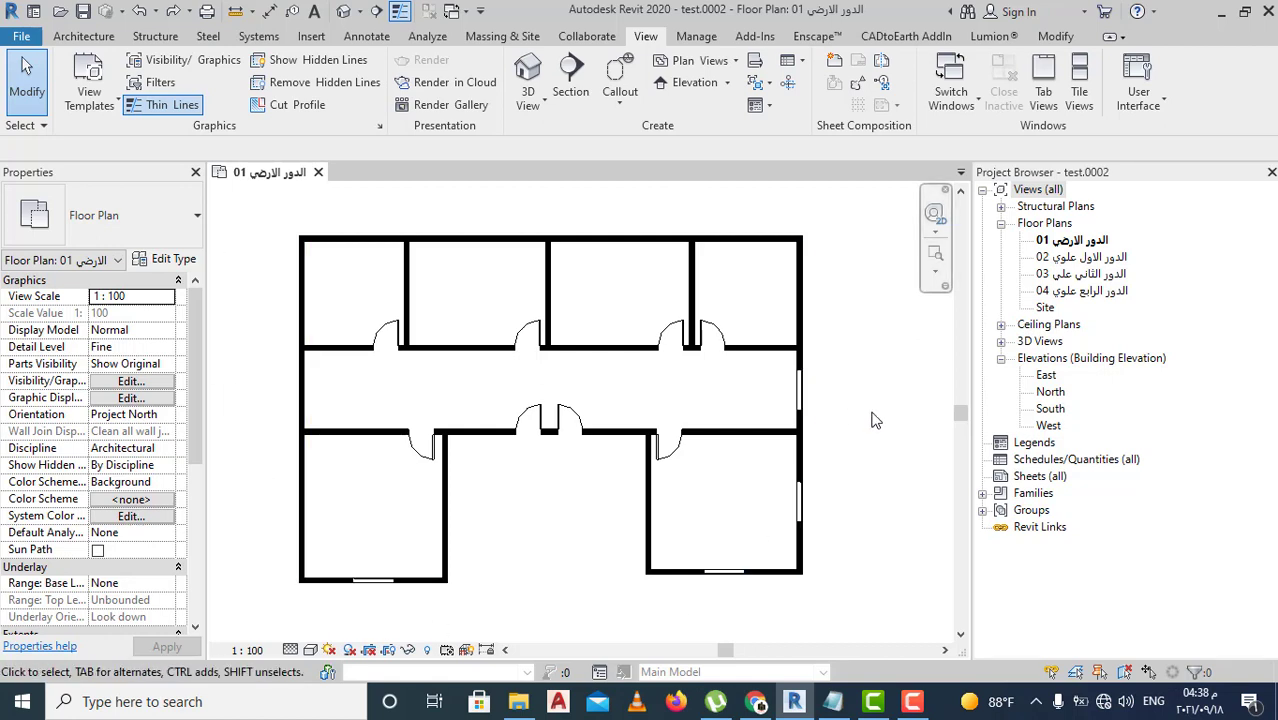
{"action": "left_click", "coordinate": [448, 529]}
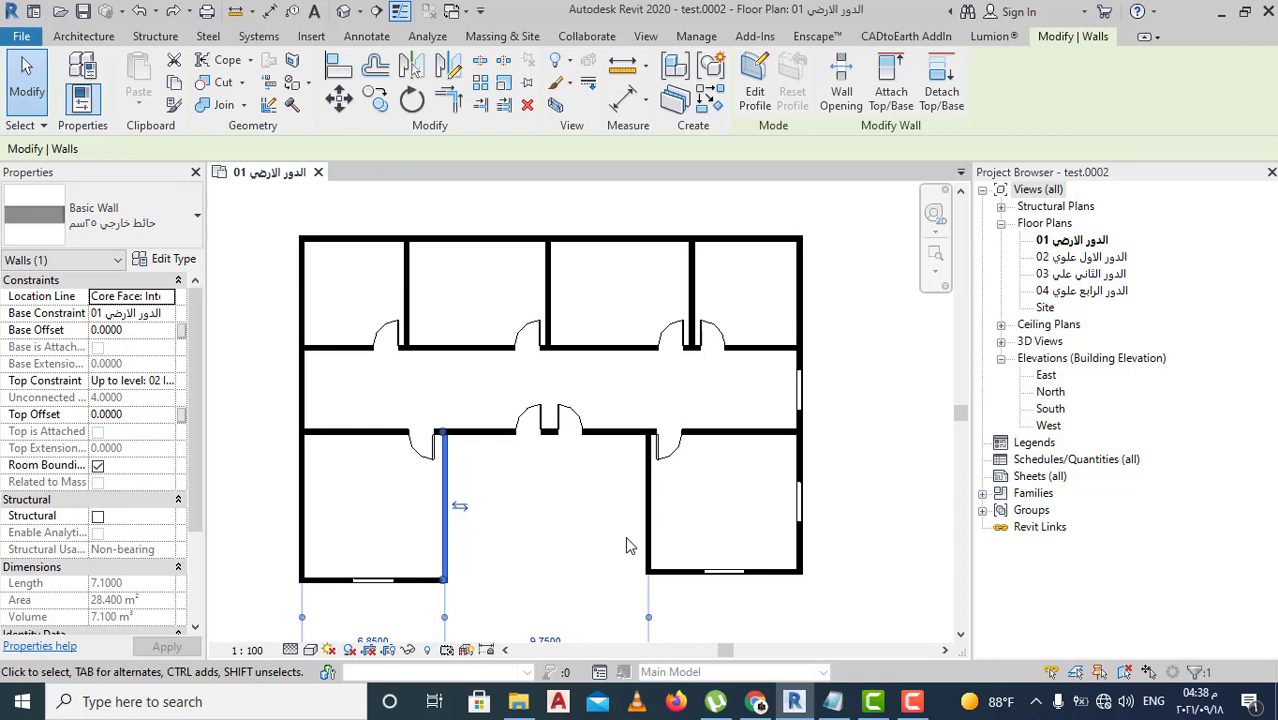
{"action": "right_click", "coordinate": [455, 551]}
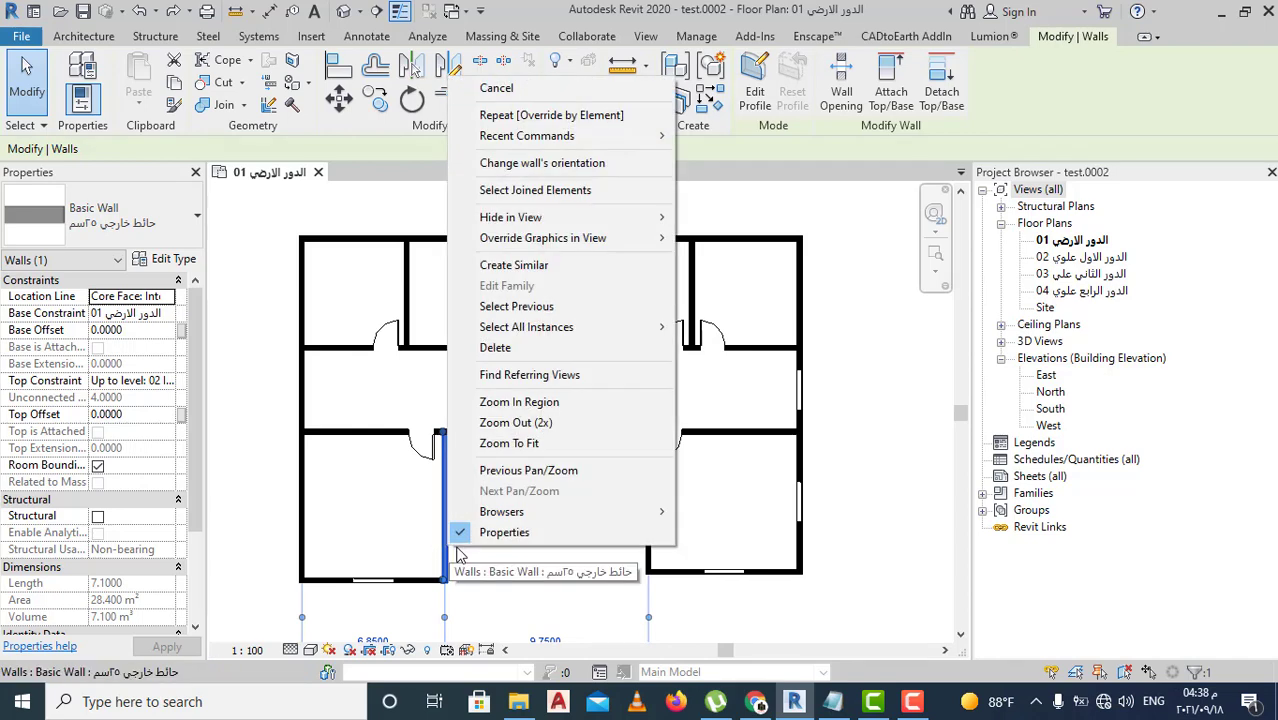
{"action": "mouse_move", "coordinate": [526, 327]}
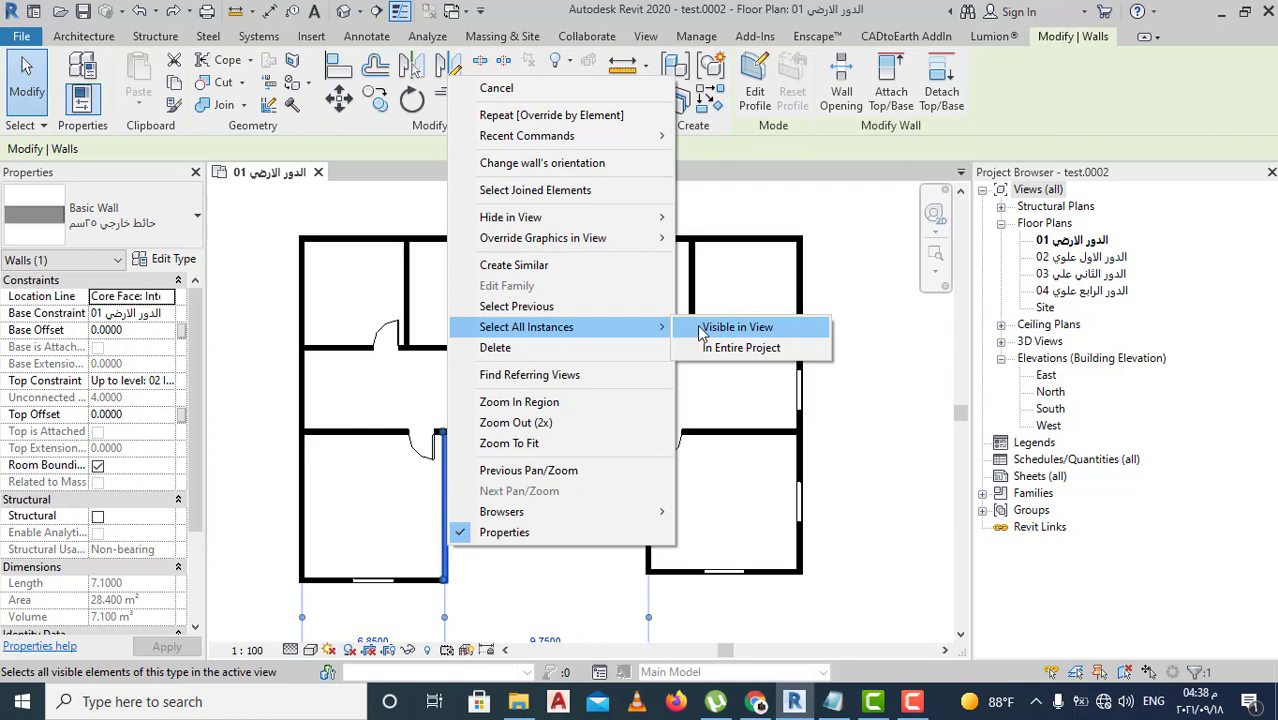
{"action": "left_click", "coordinate": [736, 327]}
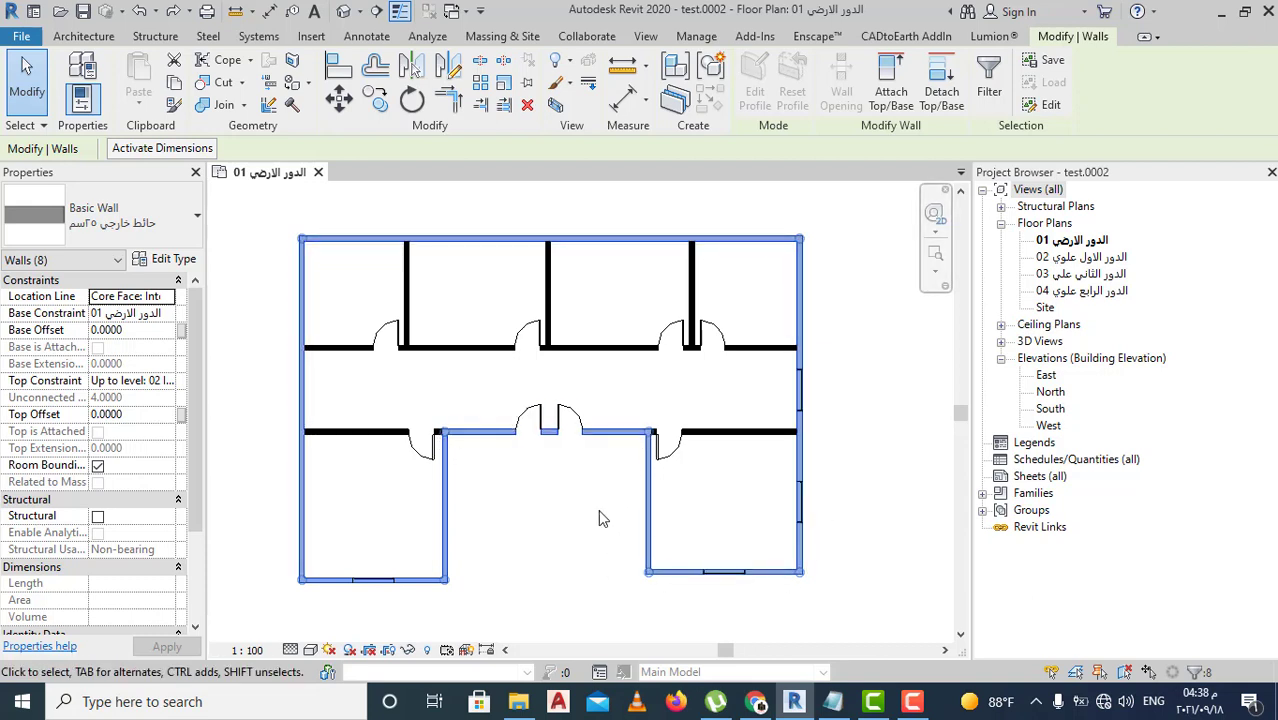
Override the eight exterior walls by element with a red Solid fill cut pattern, then deselect them.
{"action": "right_click", "coordinate": [802, 485]}
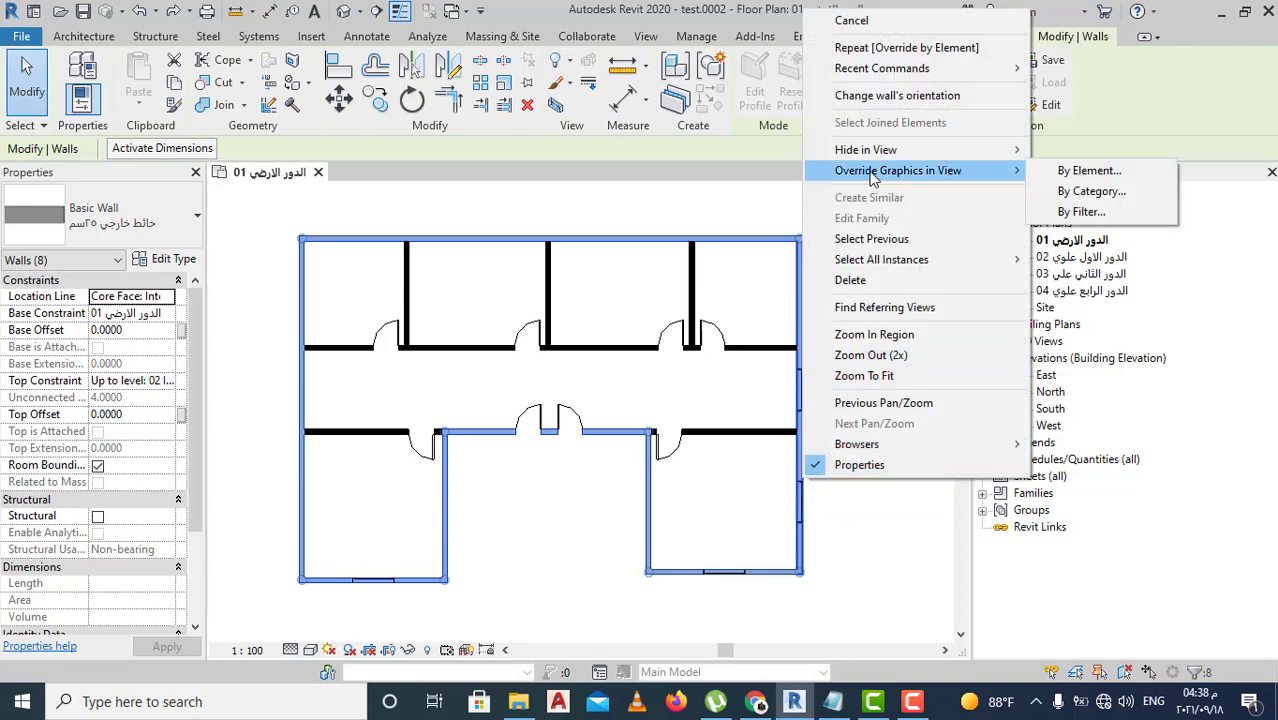
{"action": "mouse_move", "coordinate": [898, 170]}
{"action": "left_click", "coordinate": [1068, 175]}
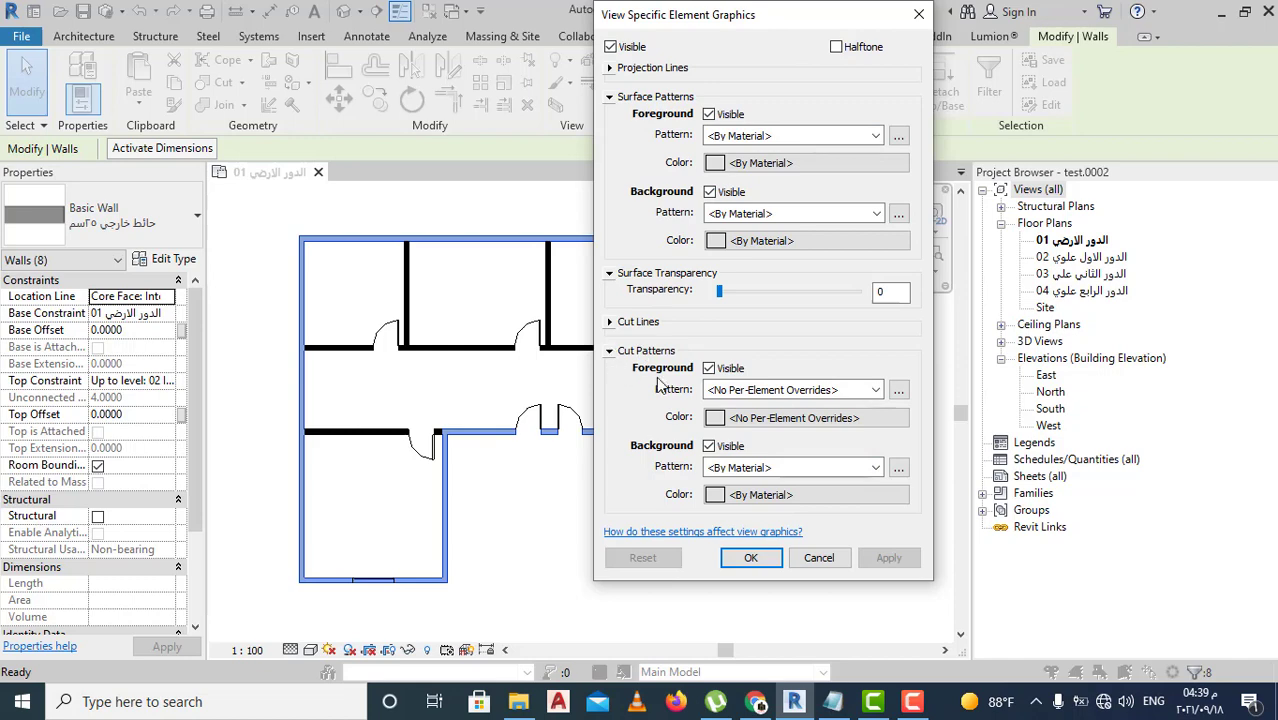
{"action": "left_click", "coordinate": [876, 390]}
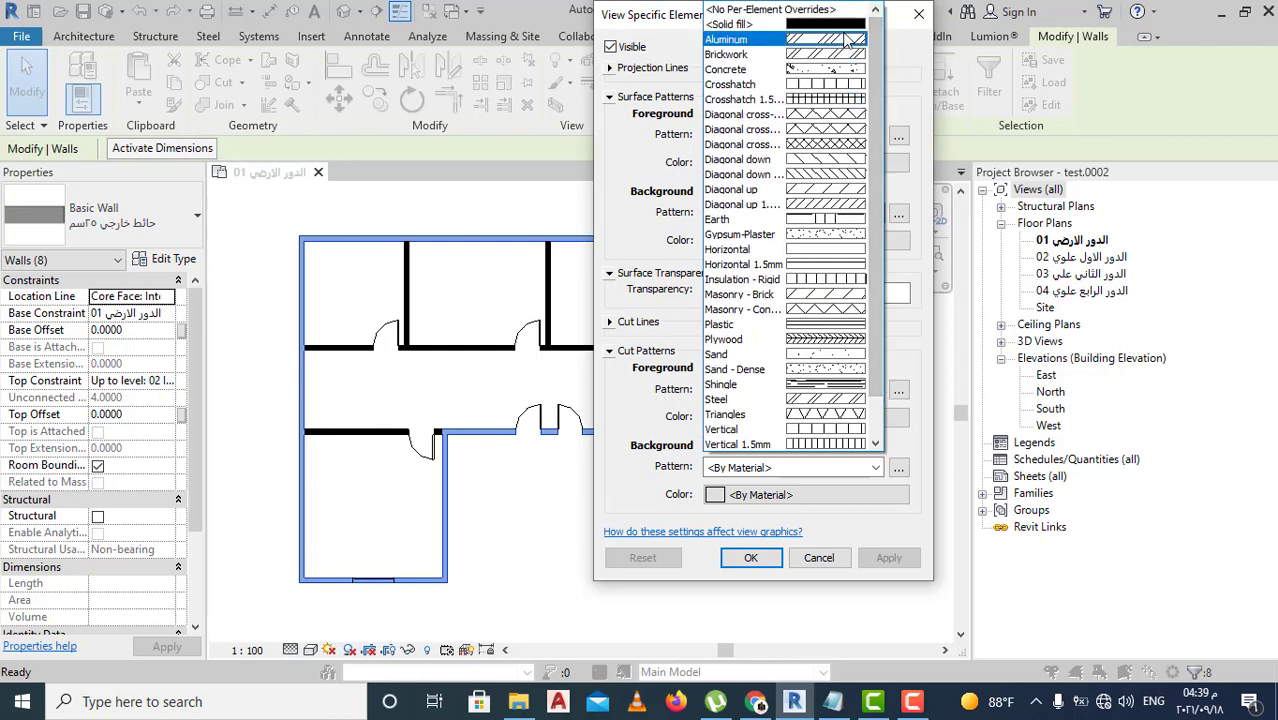
{"action": "left_click", "coordinate": [760, 24]}
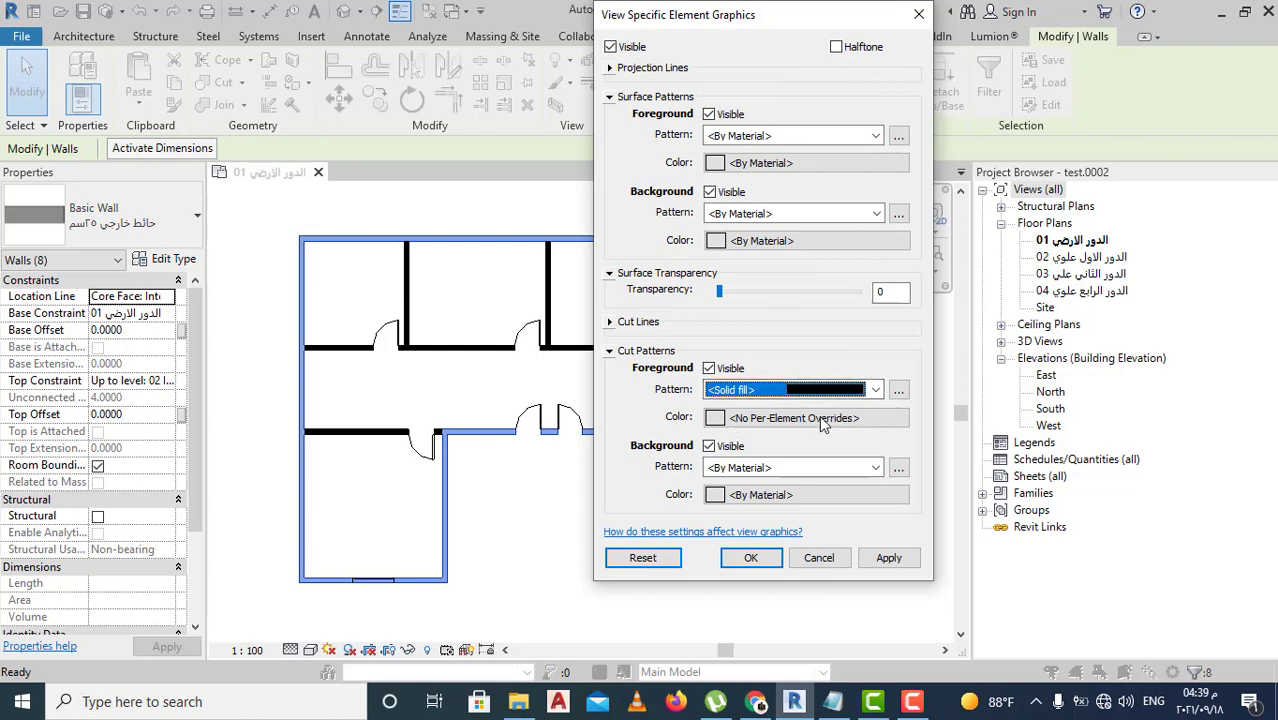
{"action": "left_click", "coordinate": [819, 415]}
{"action": "left_click_drag", "start_coordinate": [935, 257], "coordinate": [951, 156]}
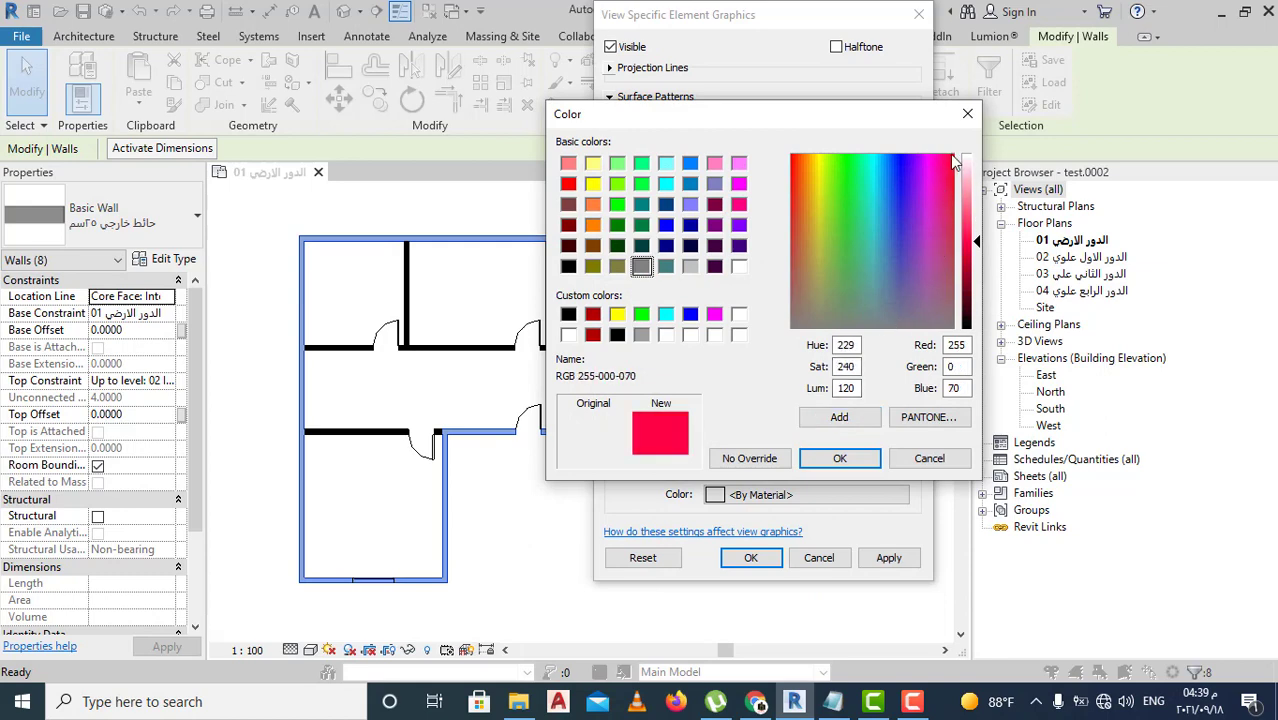
{"action": "left_click", "coordinate": [840, 459]}
{"action": "left_click", "coordinate": [889, 557]}
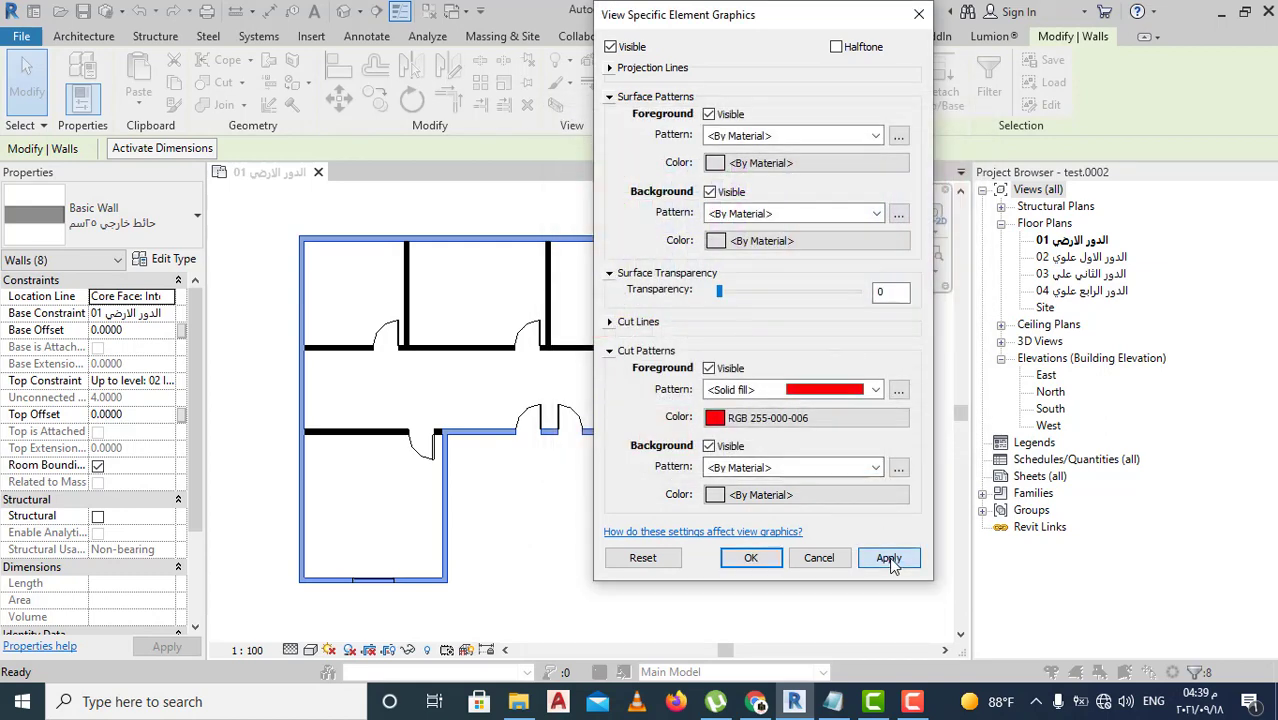
{"action": "left_click", "coordinate": [750, 557]}
{"action": "left_click", "coordinate": [622, 571]}
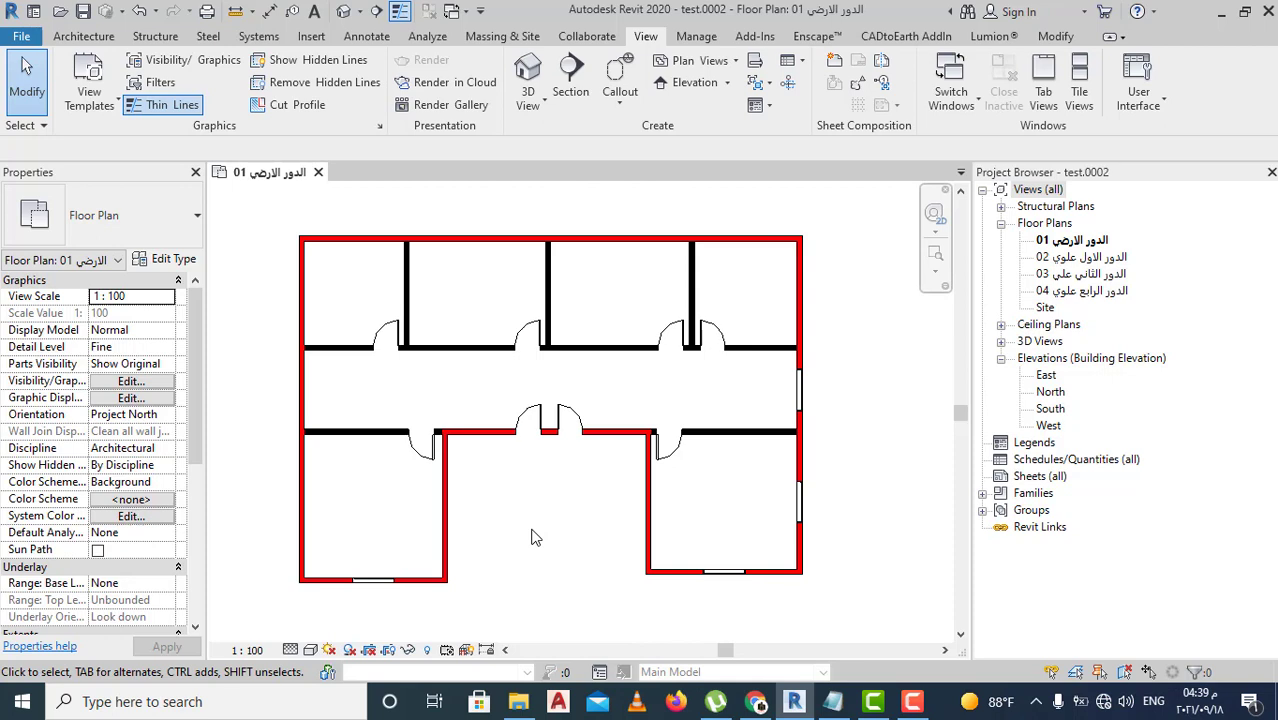
Pick an interior wall and select all six visible instances of its type.
{"action": "left_click", "coordinate": [470, 350]}
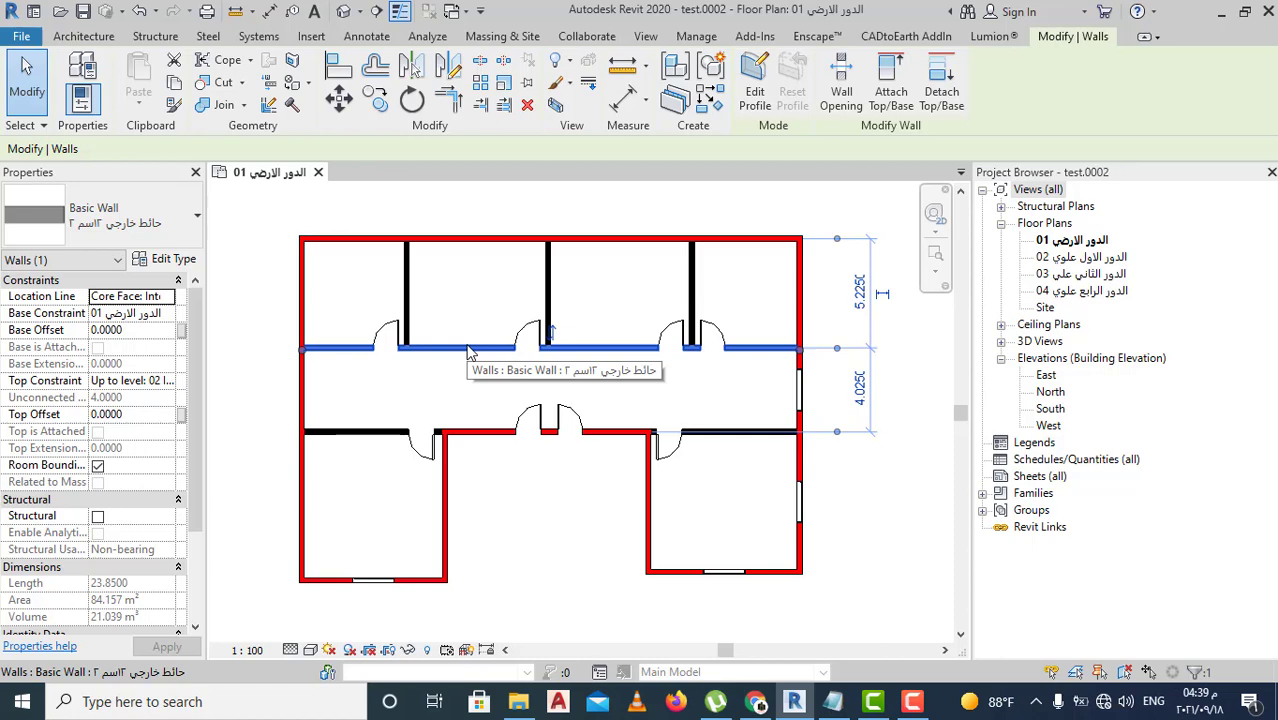
{"action": "right_click", "coordinate": [470, 350]}
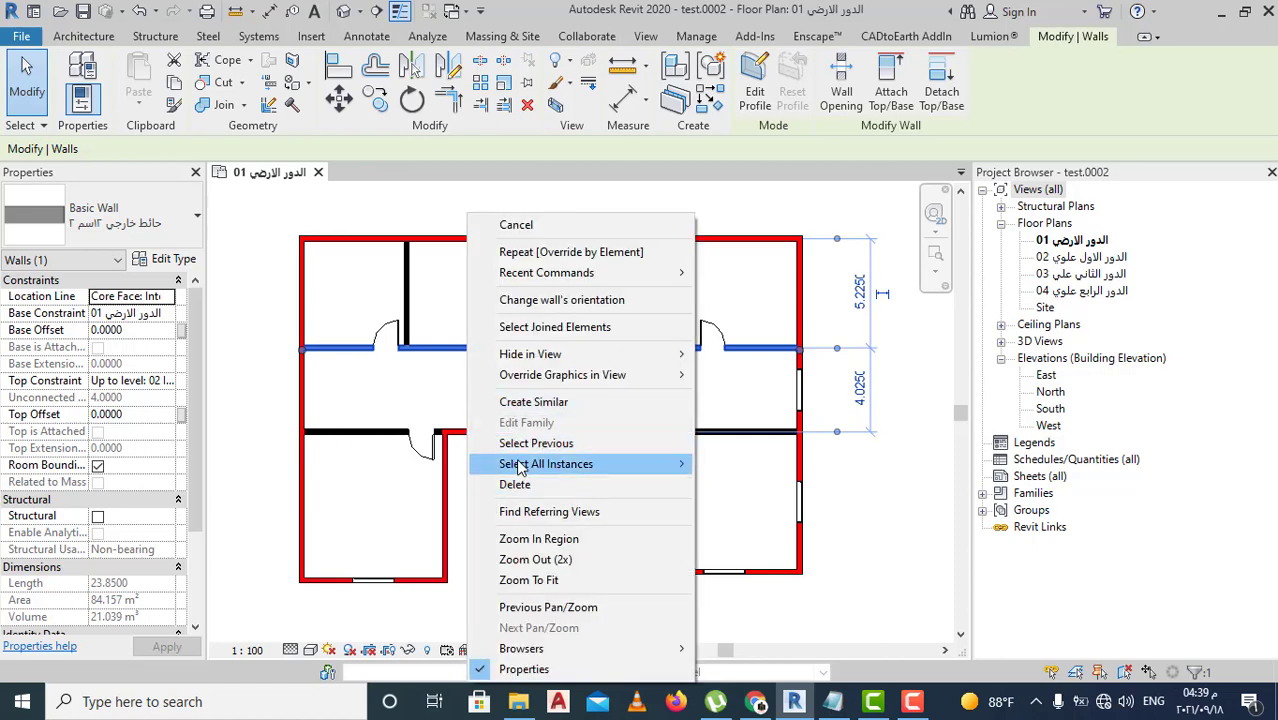
{"action": "mouse_move", "coordinate": [546, 464]}
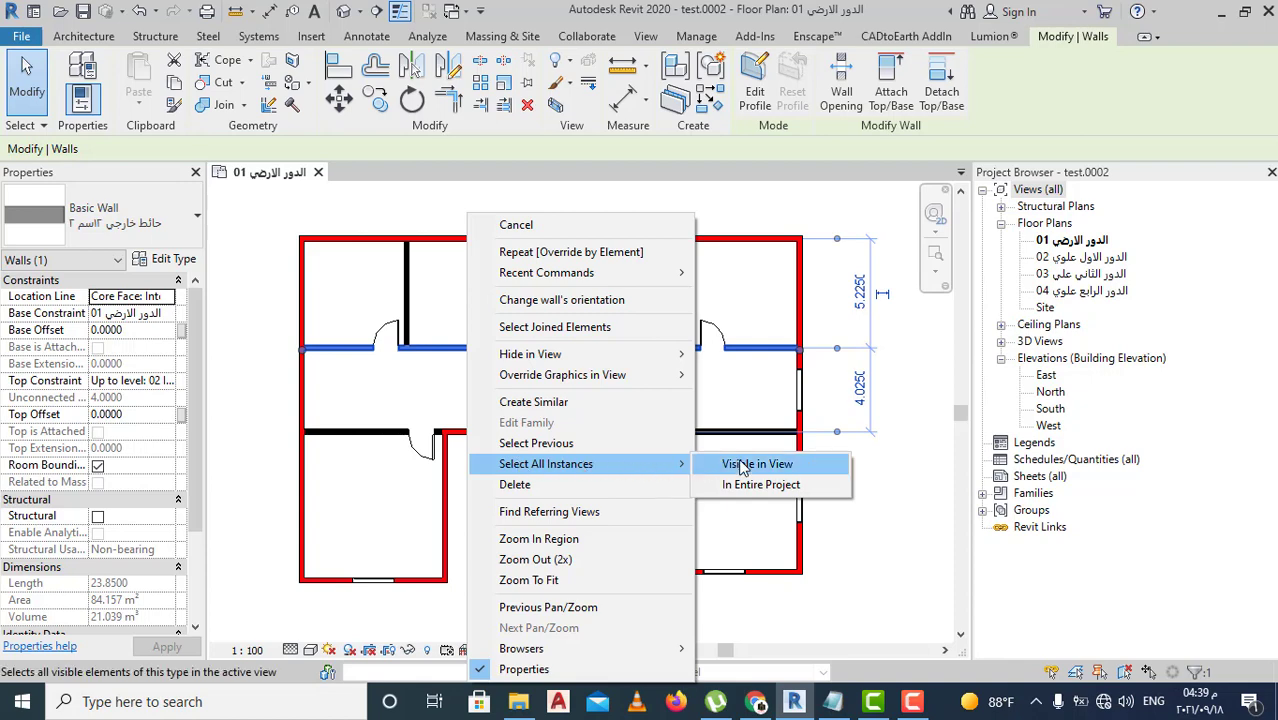
{"action": "left_click", "coordinate": [744, 466]}
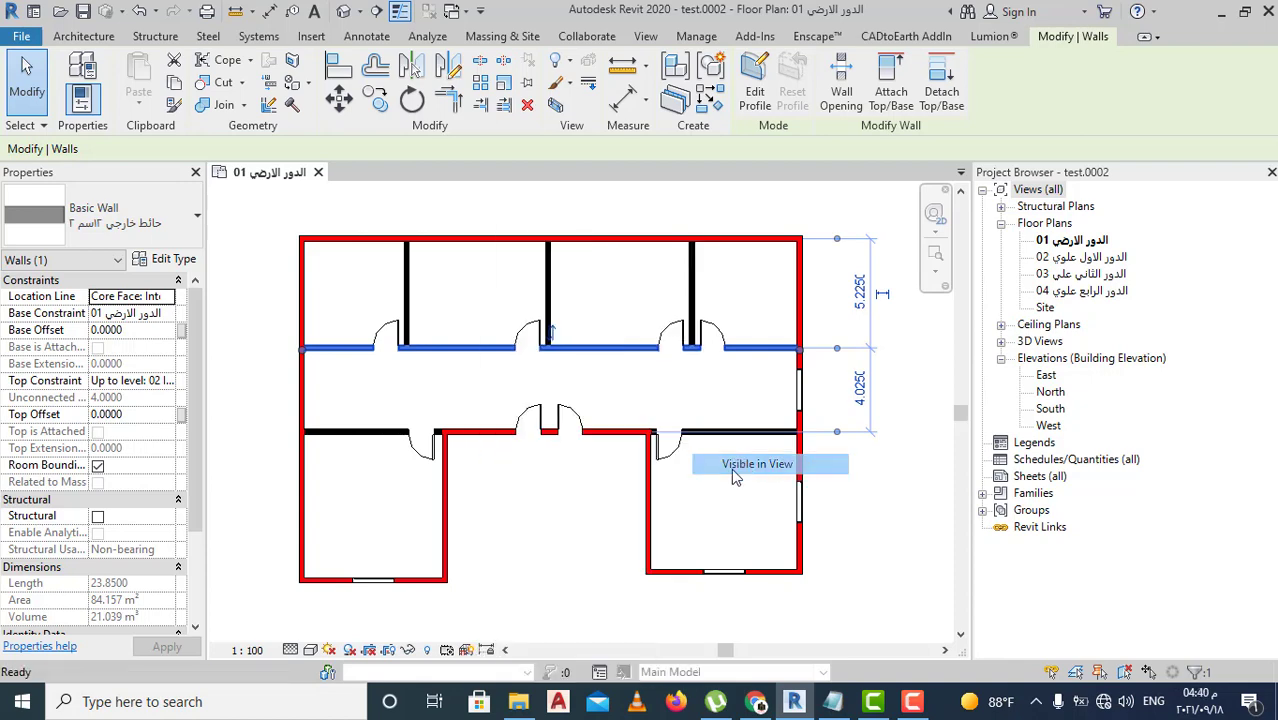
{"action": "right_click", "coordinate": [620, 355]}
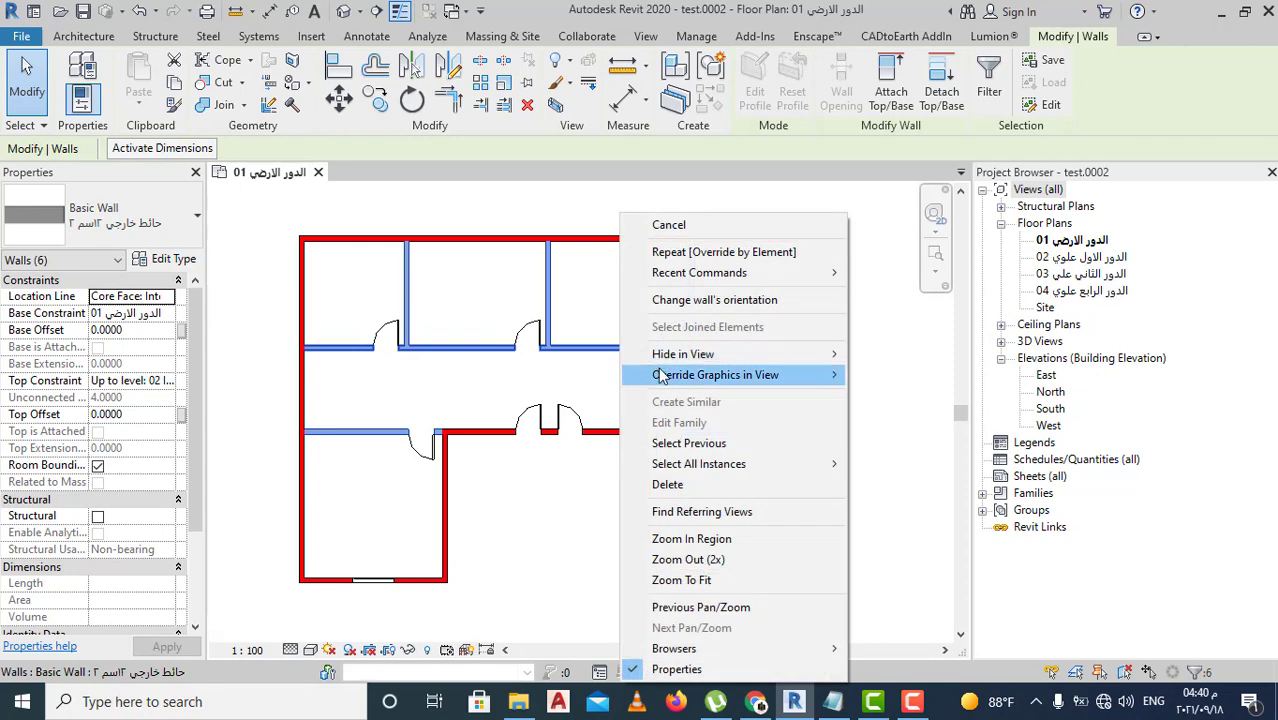
{"action": "mouse_move", "coordinate": [715, 375]}
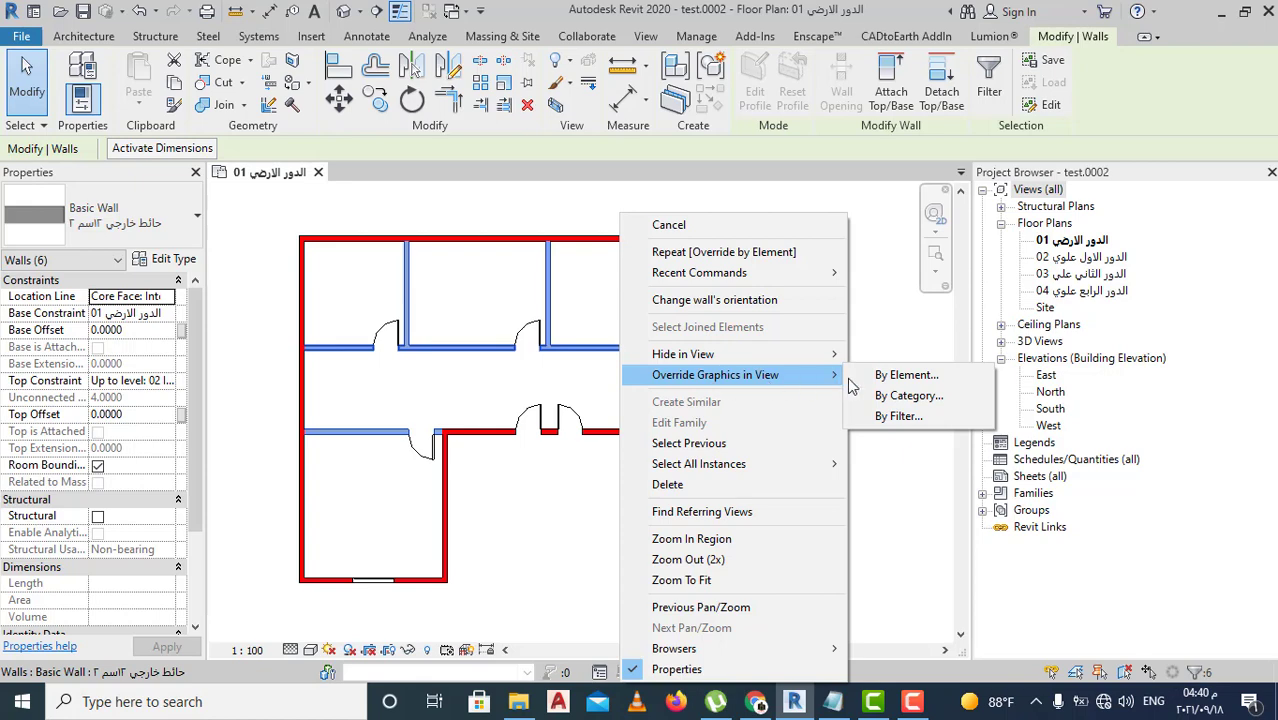
Override the six interior walls by element with an orange (RGB 255-147-000) Solid fill cut pattern.
{"action": "left_click", "coordinate": [905, 377]}
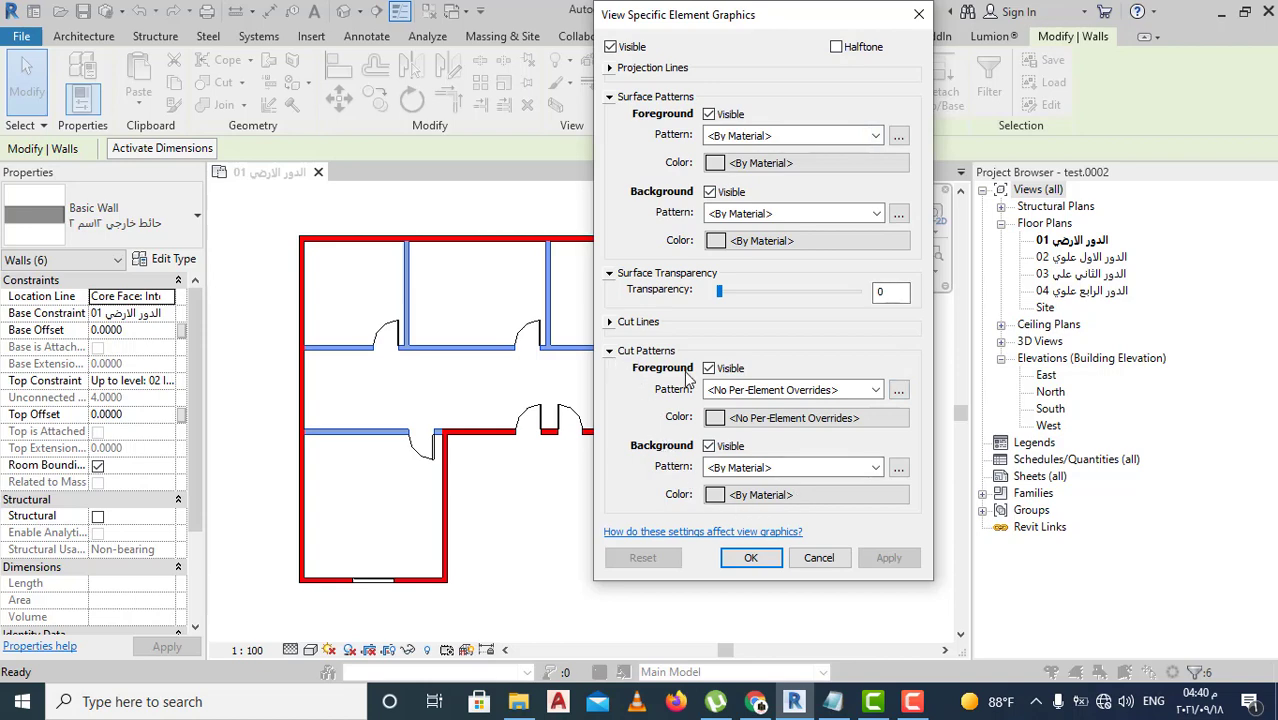
{"action": "left_click", "coordinate": [876, 390]}
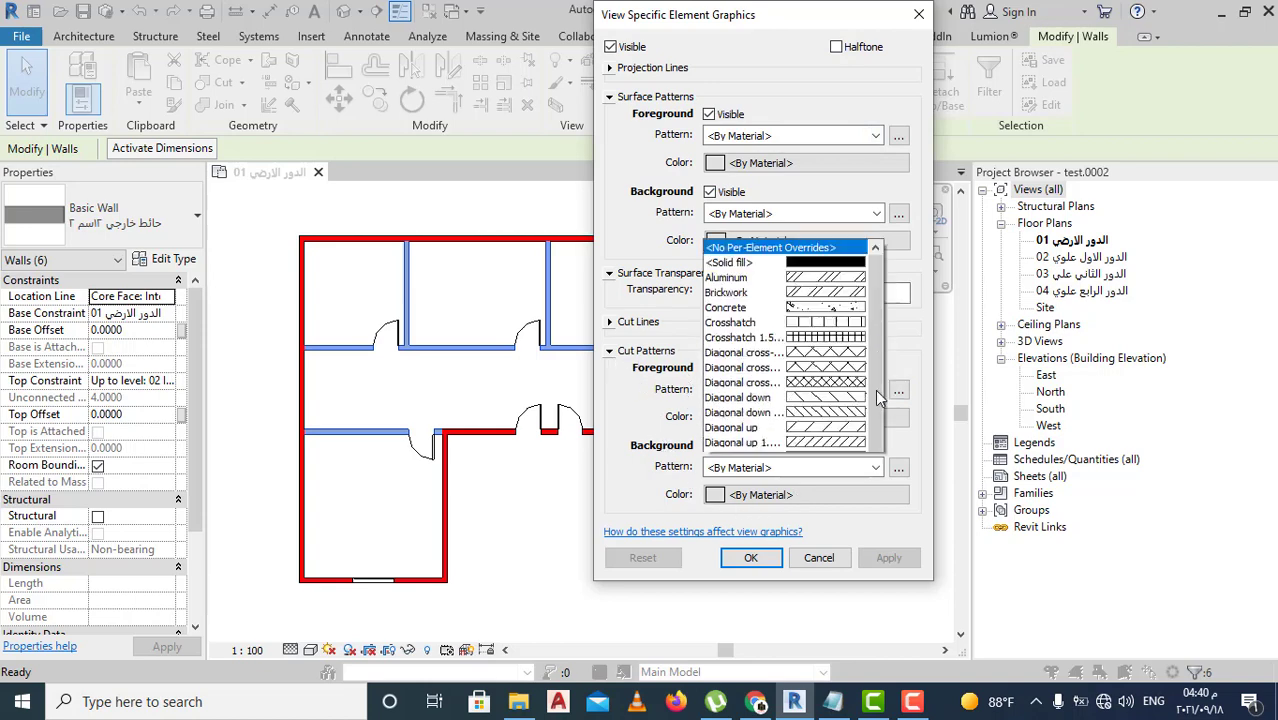
{"action": "left_click", "coordinate": [826, 24]}
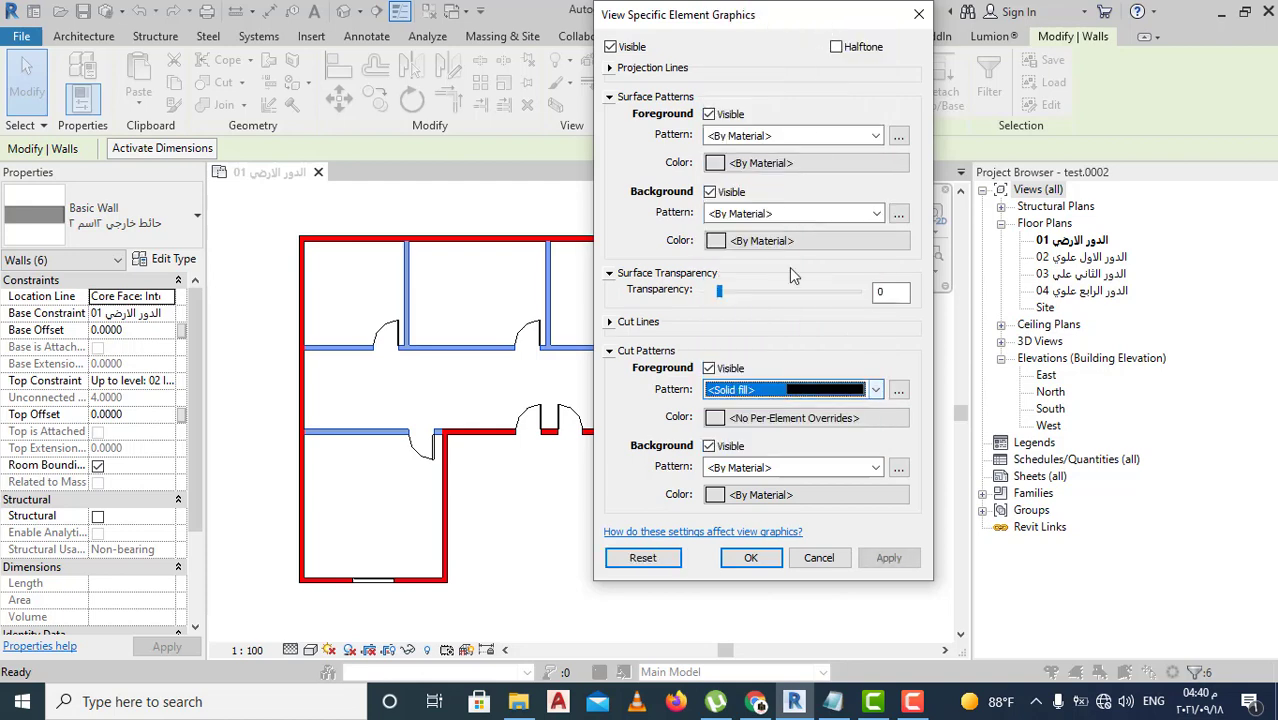
{"action": "left_click", "coordinate": [760, 416]}
{"action": "left_click_drag", "start_coordinate": [868, 303], "coordinate": [806, 154]}
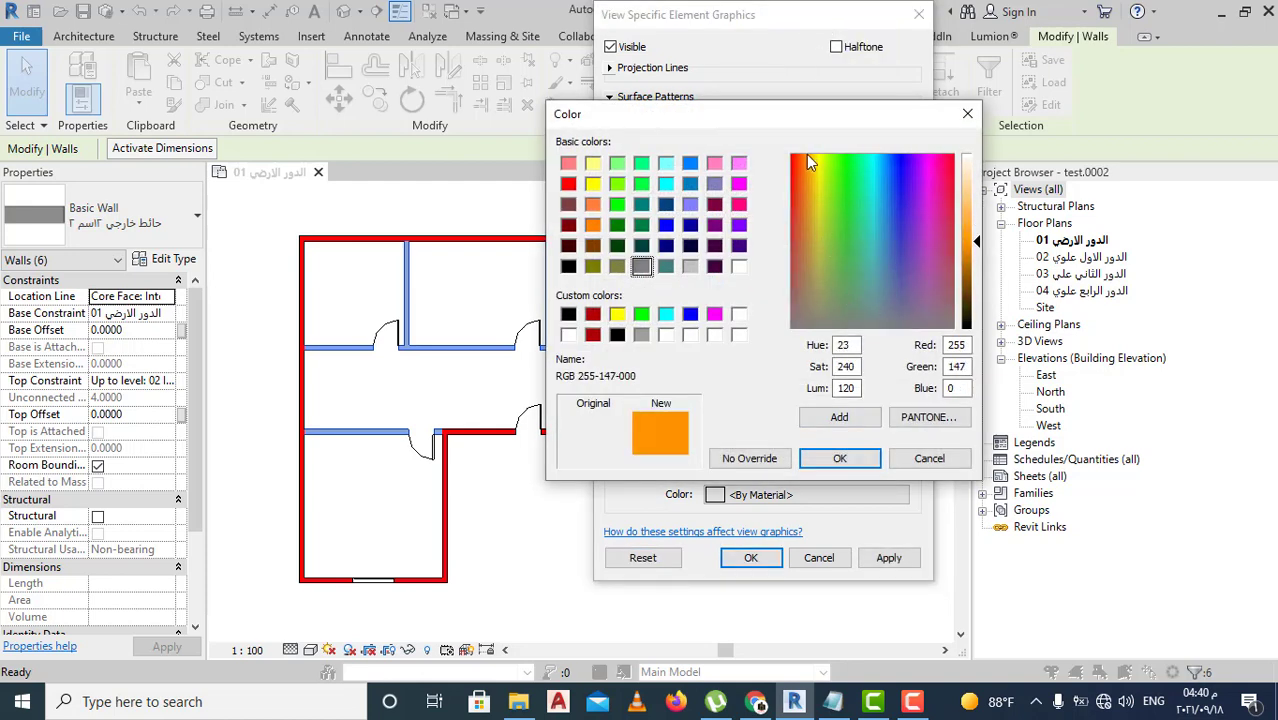
{"action": "left_click", "coordinate": [840, 458]}
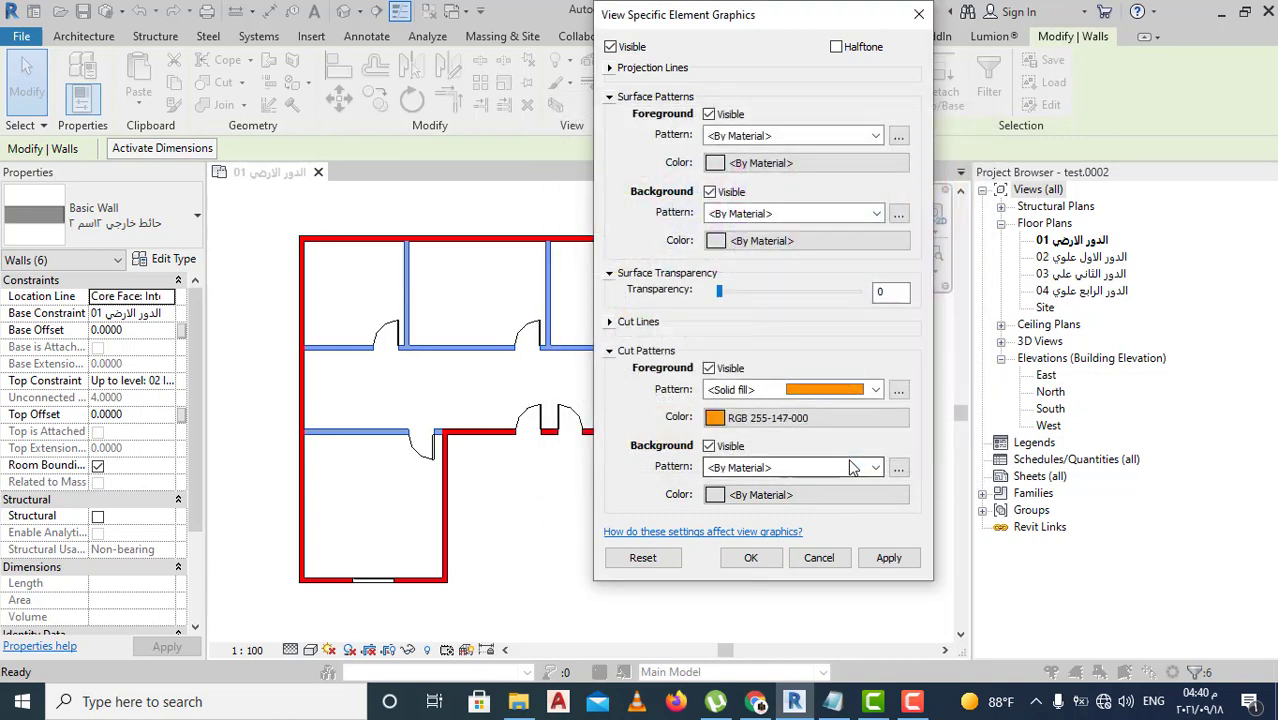
{"action": "left_click", "coordinate": [882, 561]}
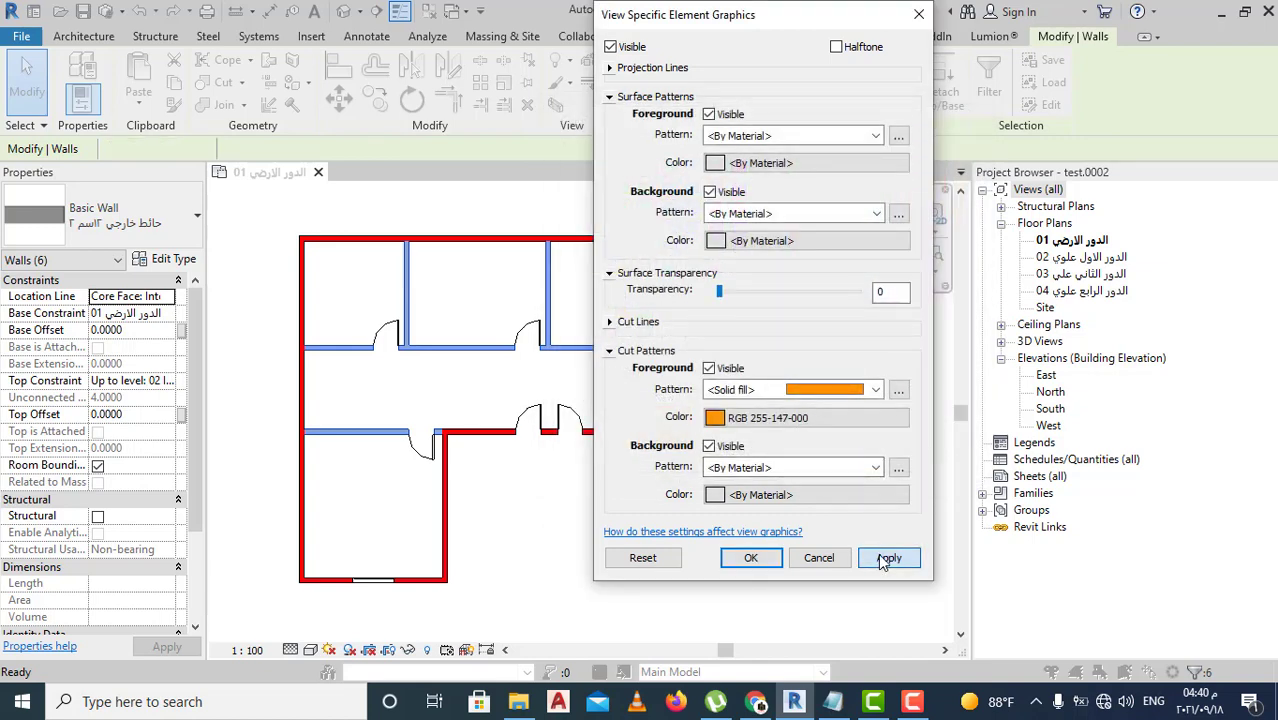
{"action": "left_click", "coordinate": [750, 558]}
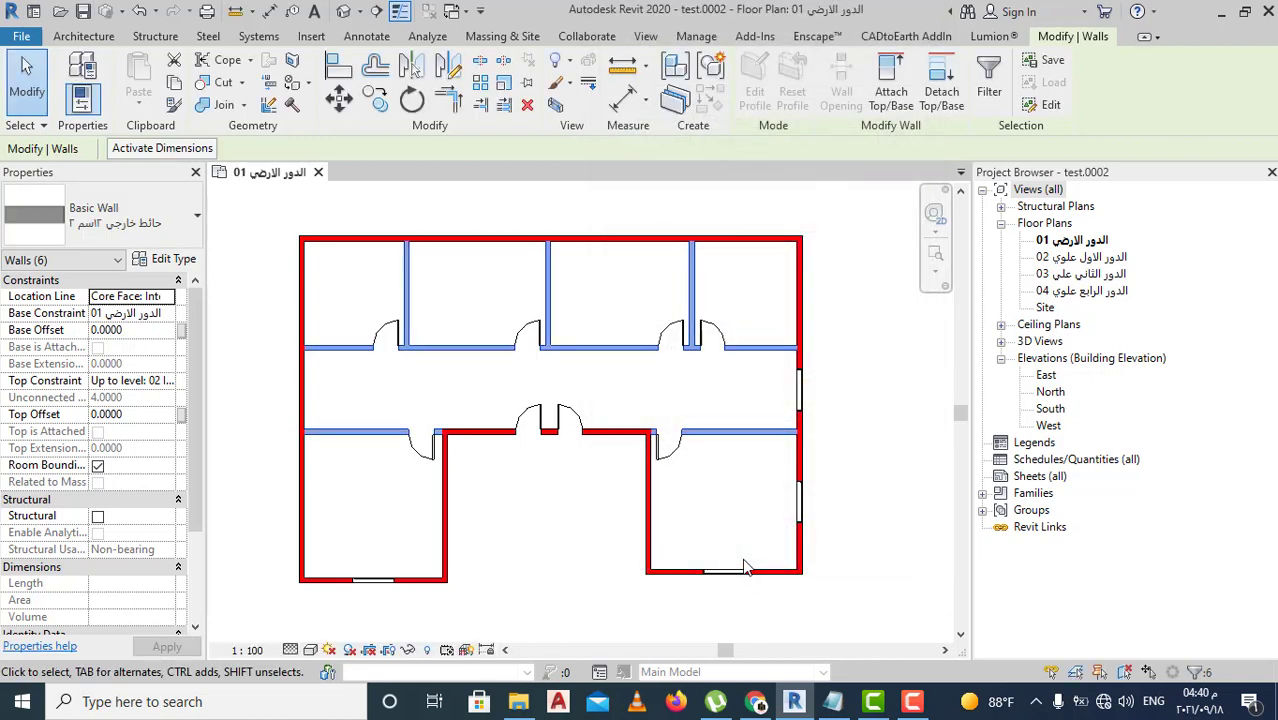
{"action": "left_click", "coordinate": [556, 537]}
{"action": "scroll", "coordinate": [626, 480], "scroll_direction": "up", "scroll_amount": 1}
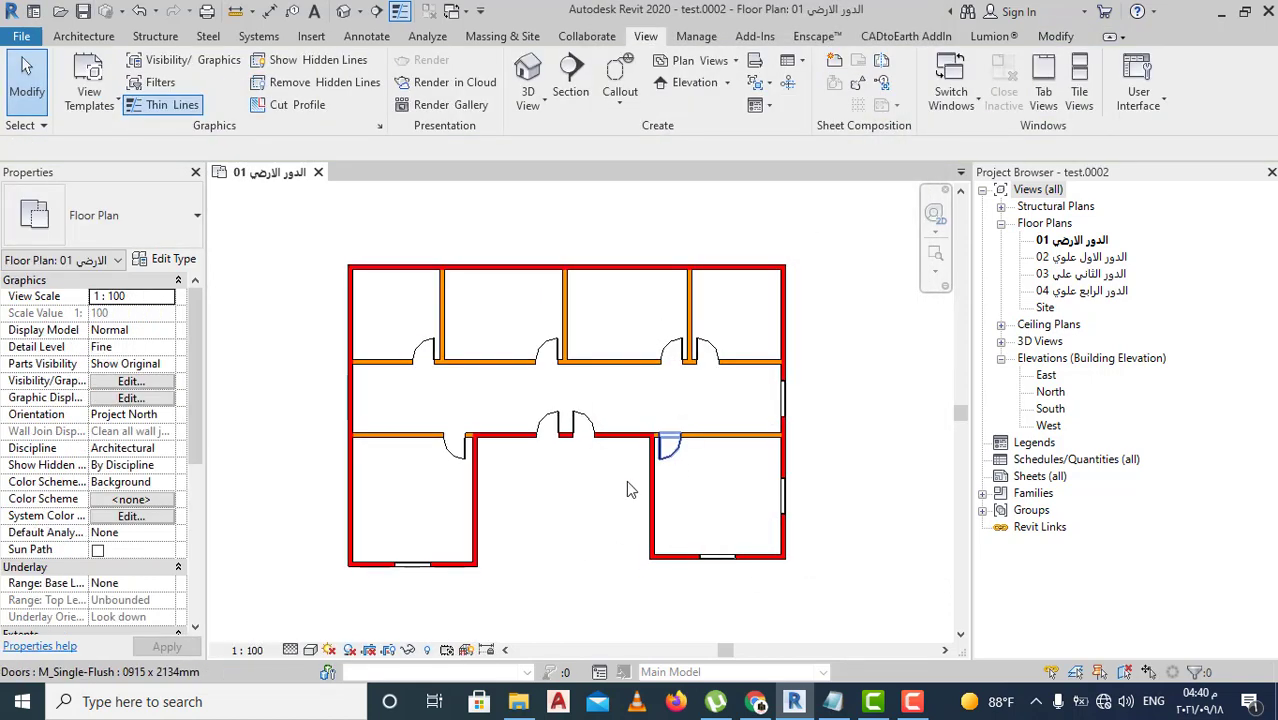
{"action": "scroll", "coordinate": [492, 484], "scroll_direction": "down", "scroll_amount": 1}
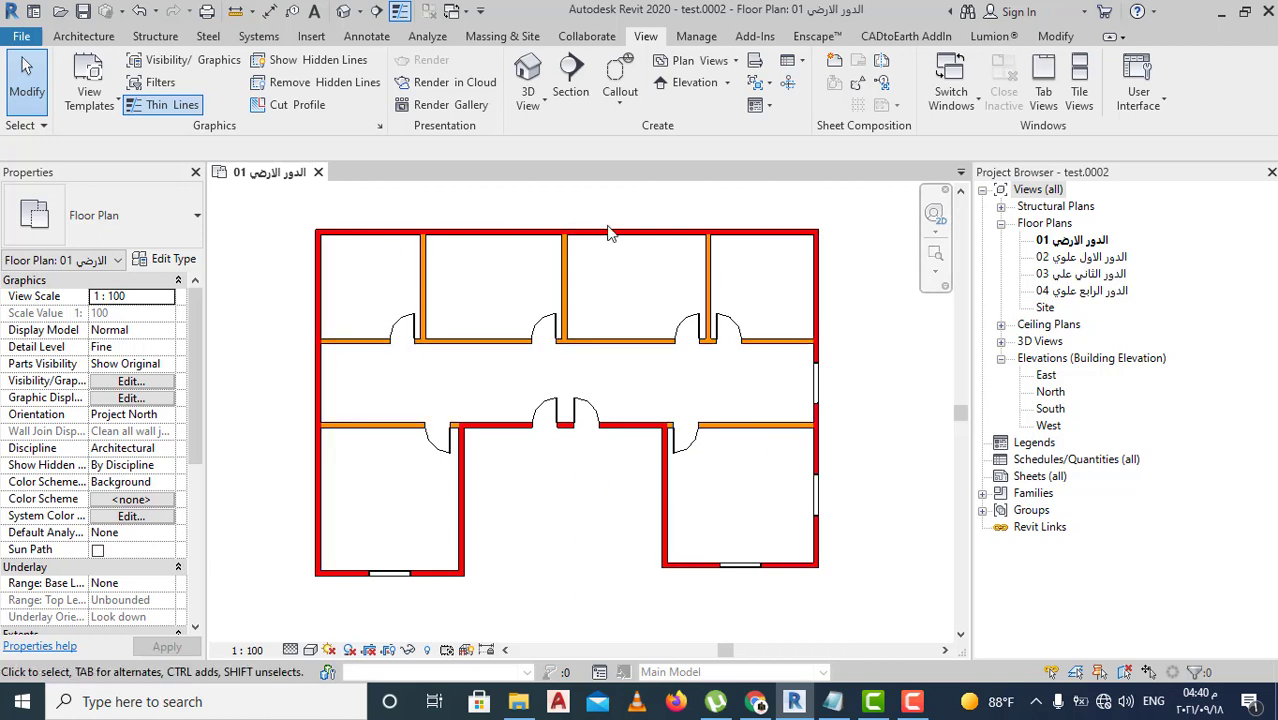
{"action": "scroll", "coordinate": [589, 457], "scroll_direction": "down", "scroll_amount": 1}
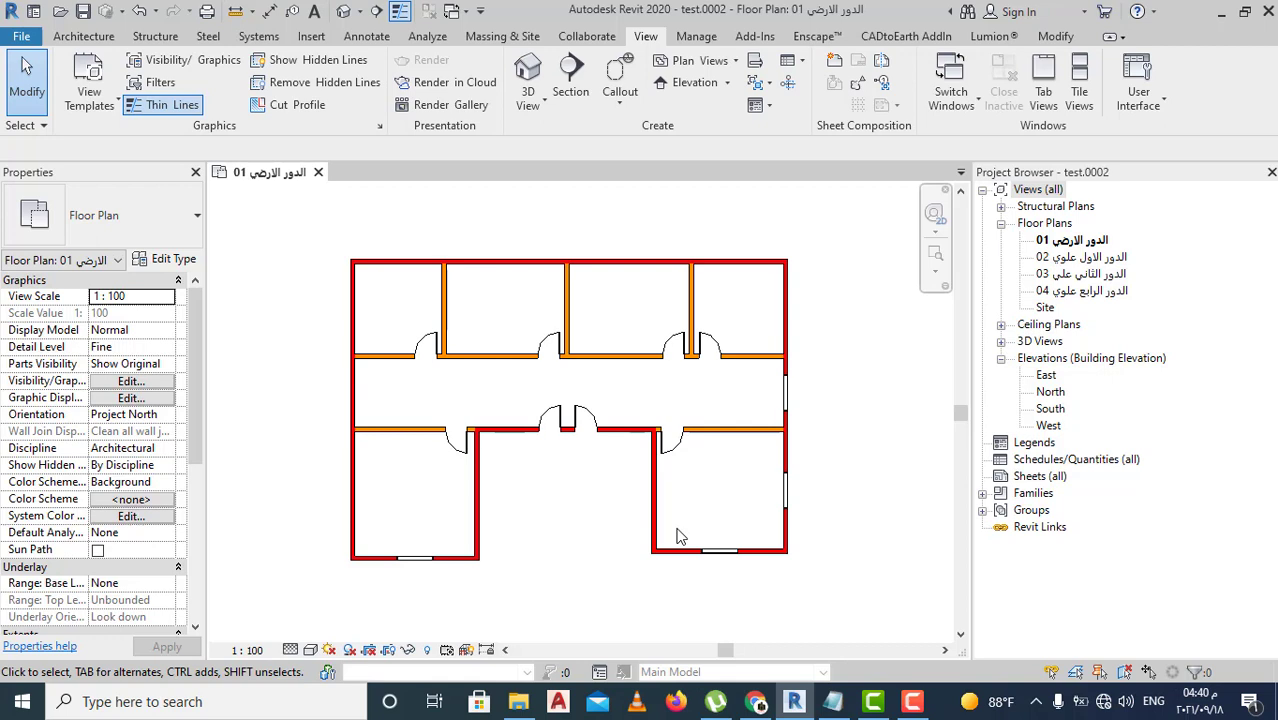
Window-select the plan and filter out doors and windows, leaving the 14 walls selected.
{"action": "left_click_drag", "start_coordinate": [331, 211], "coordinate": [870, 606]}
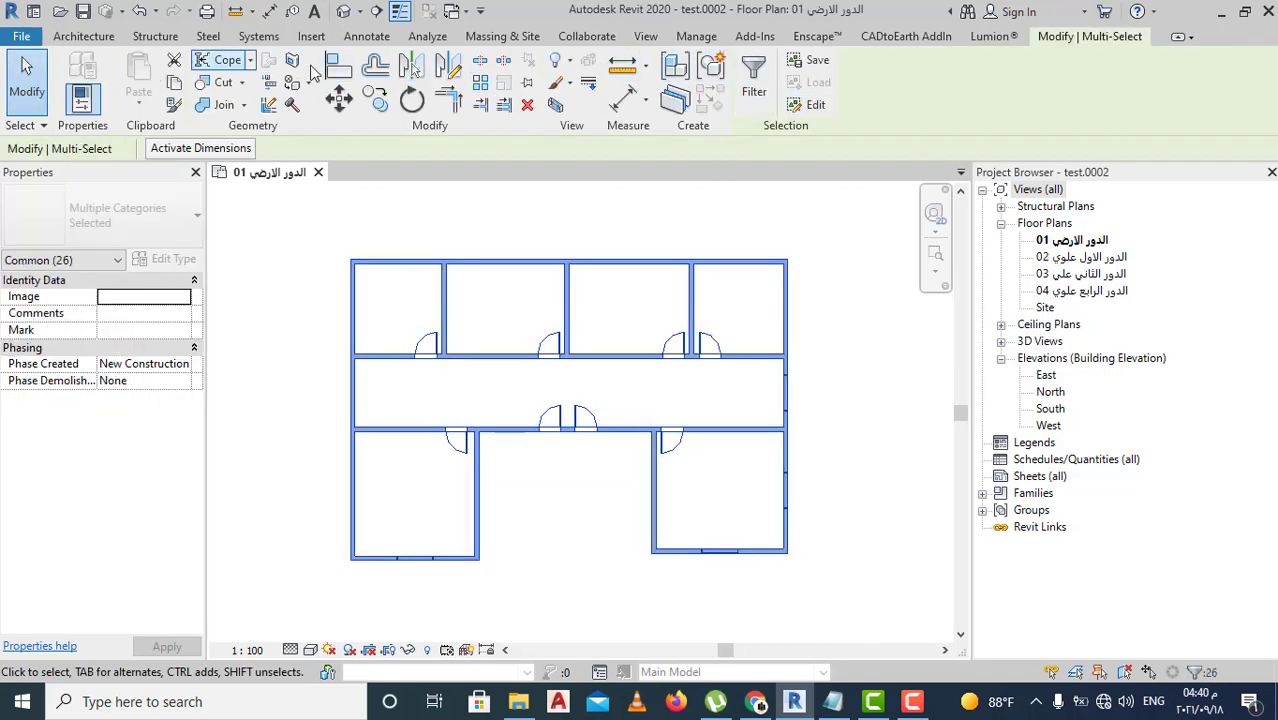
{"action": "left_click", "coordinate": [748, 93]}
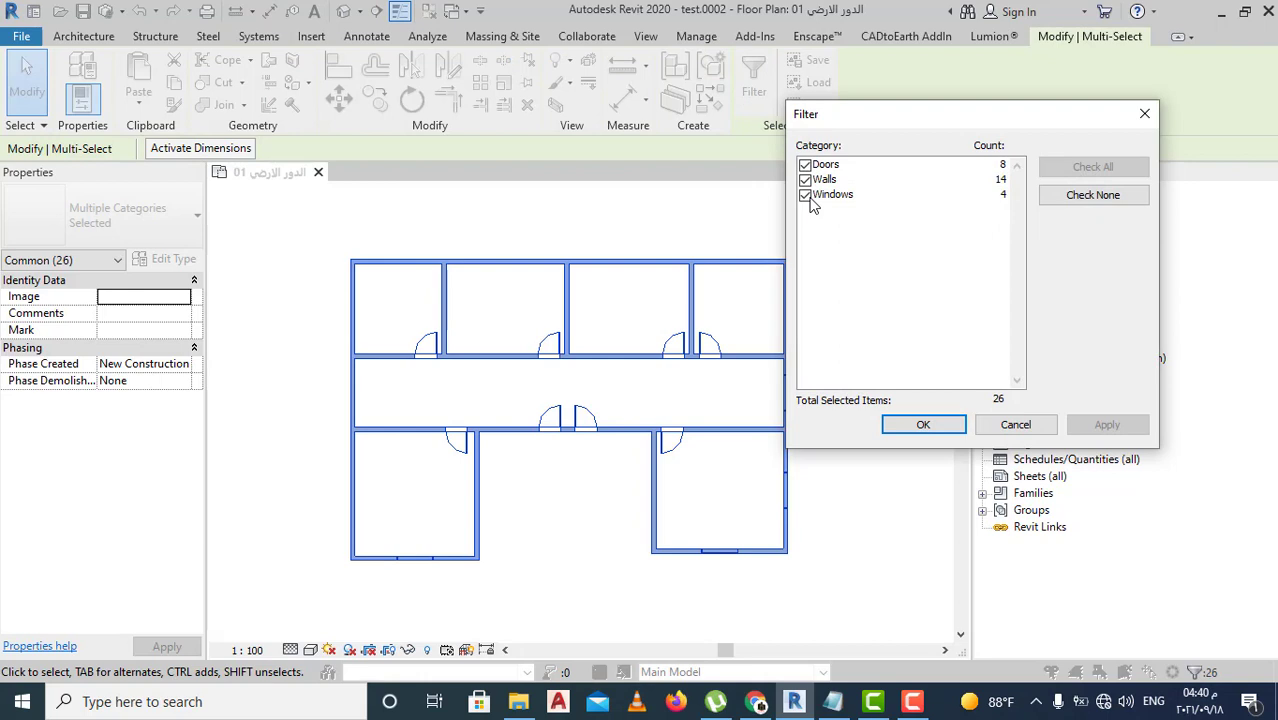
{"action": "left_click", "coordinate": [808, 196]}
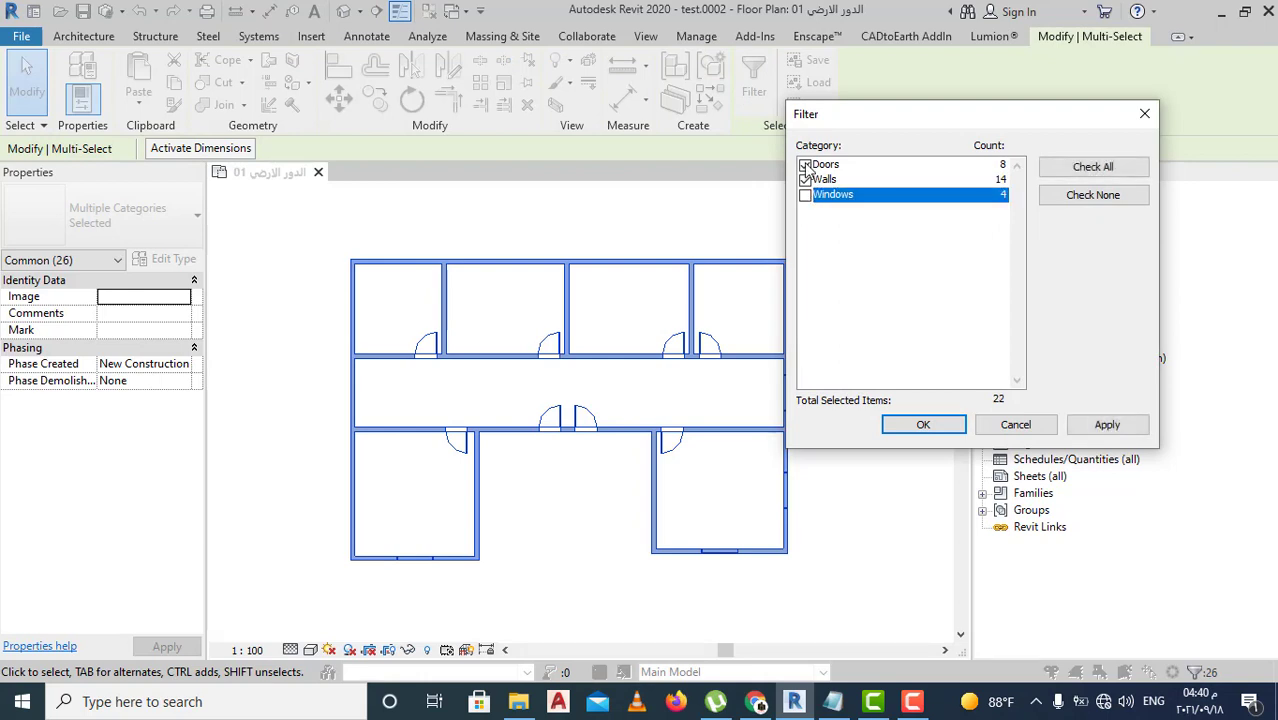
{"action": "left_click", "coordinate": [806, 166]}
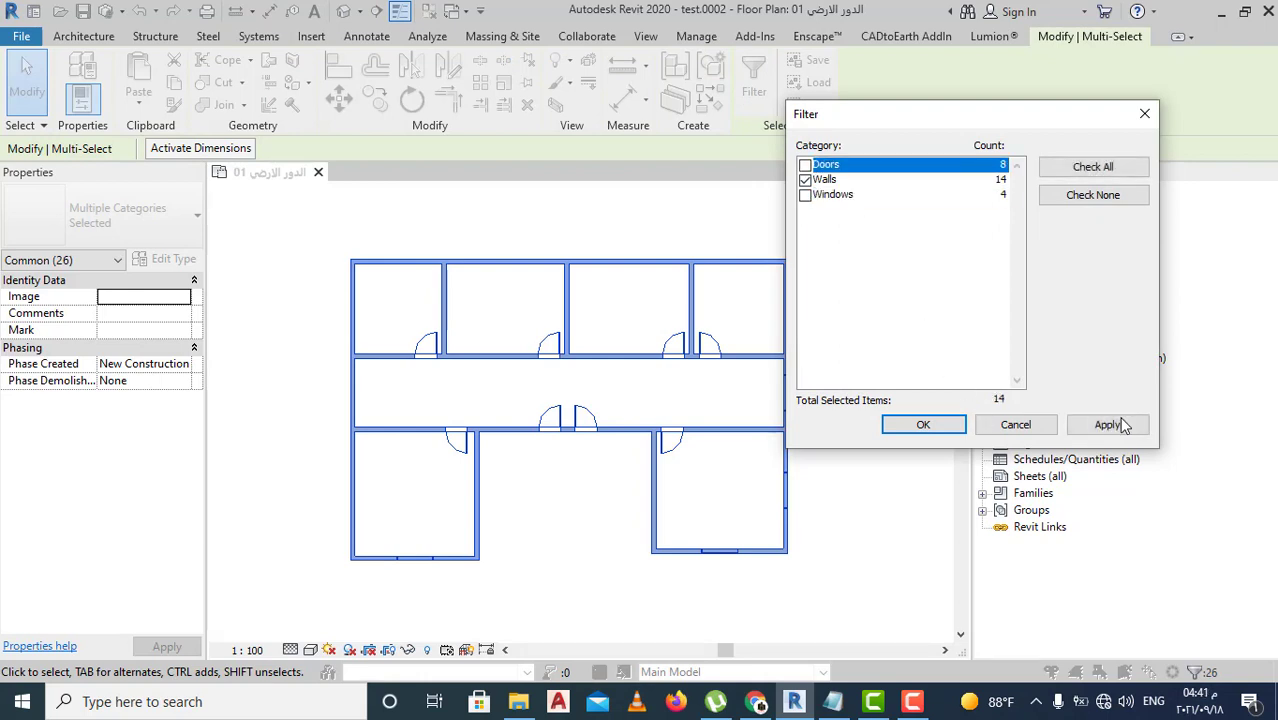
{"action": "left_click", "coordinate": [1118, 426]}
{"action": "left_click", "coordinate": [928, 426]}
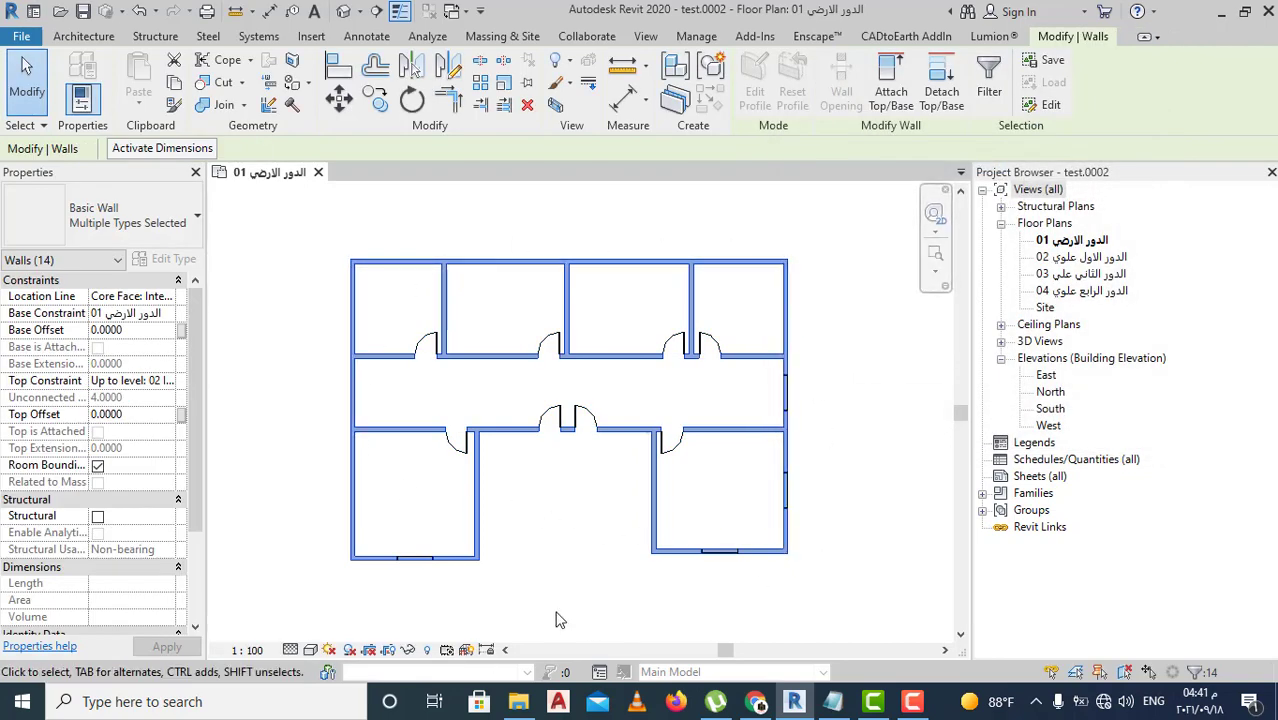
Override the 14 walls by element with a black Solid fill cut pattern.
{"action": "right_click", "coordinate": [654, 537]}
{"action": "mouse_move", "coordinate": [751, 229]}
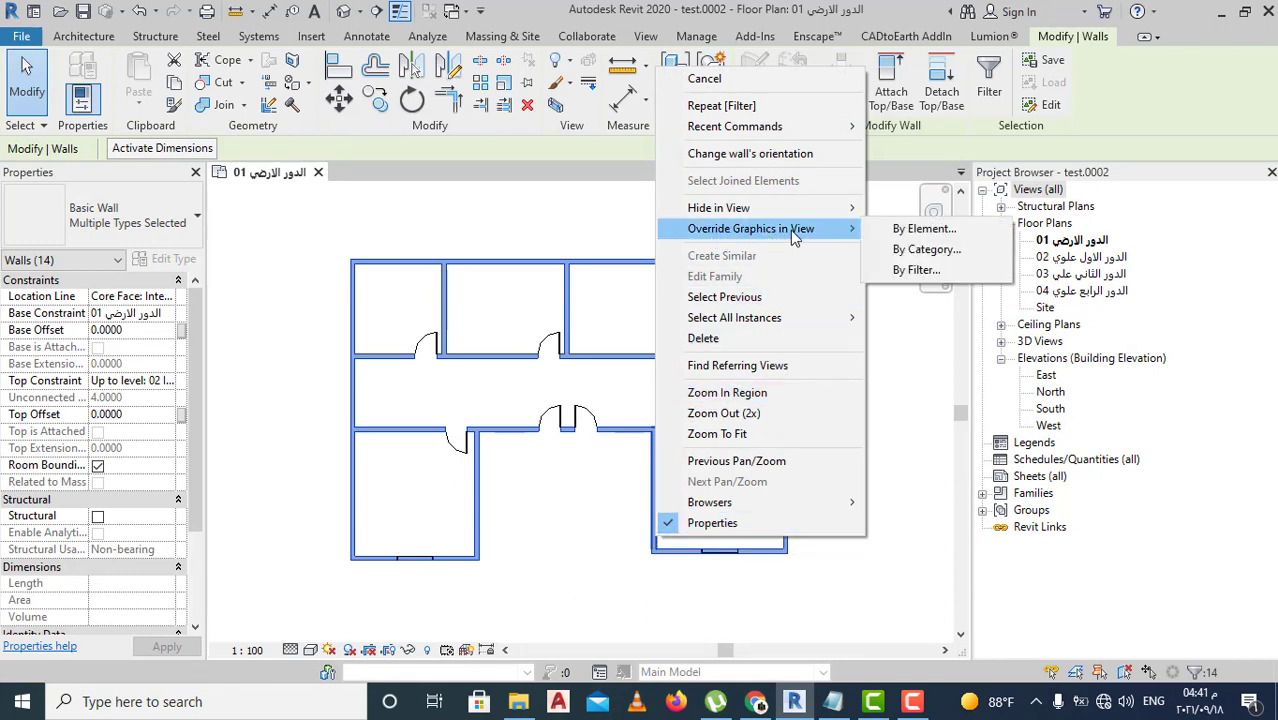
{"action": "left_click", "coordinate": [924, 229]}
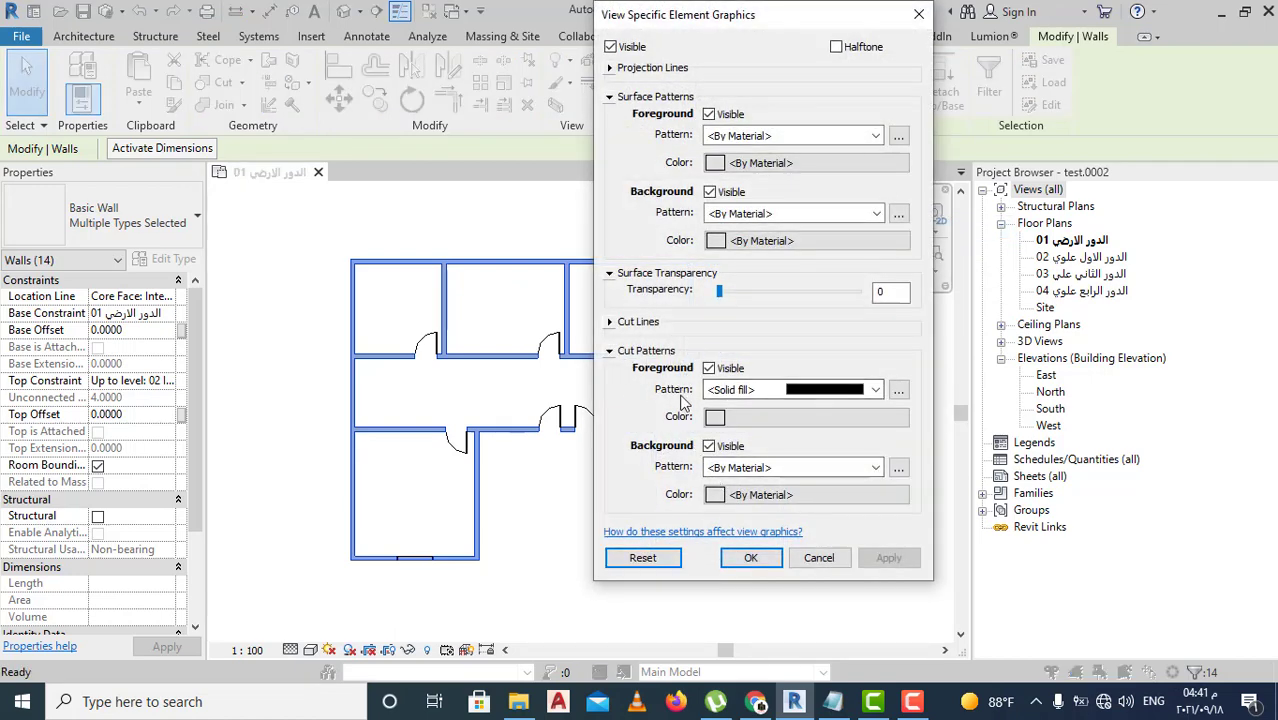
{"action": "left_click", "coordinate": [876, 389]}
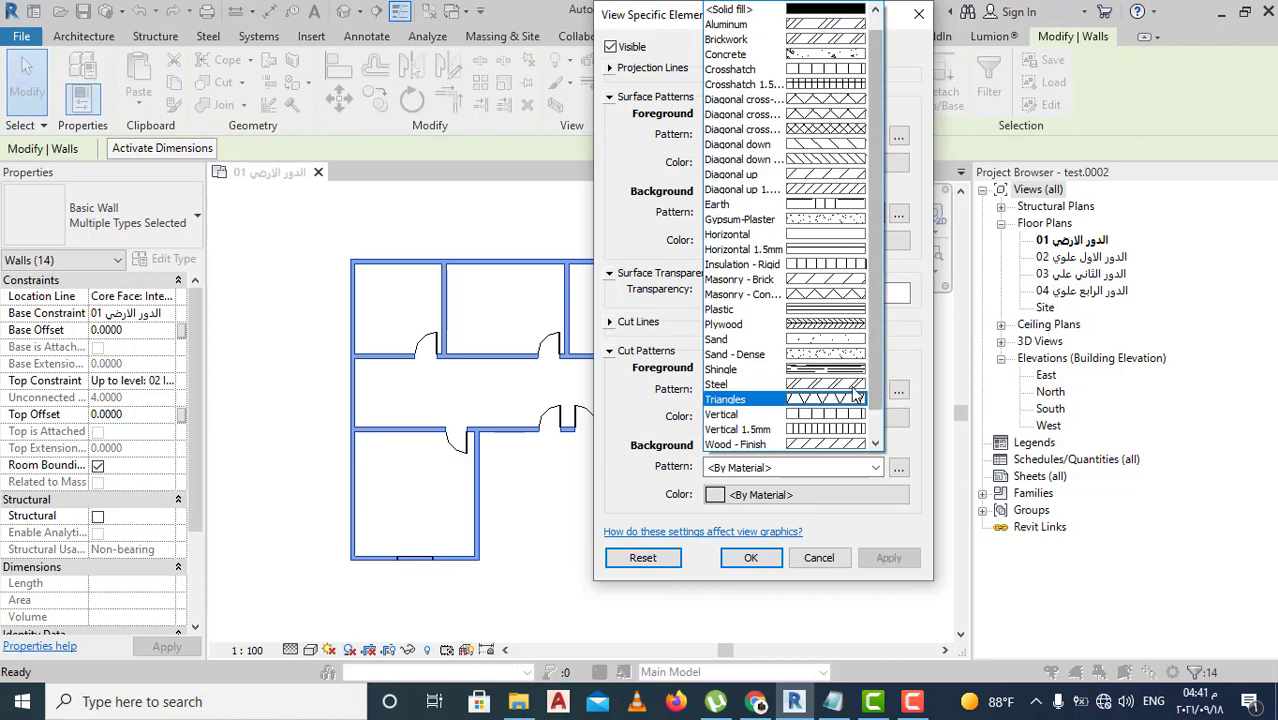
{"action": "left_click", "coordinate": [826, 9]}
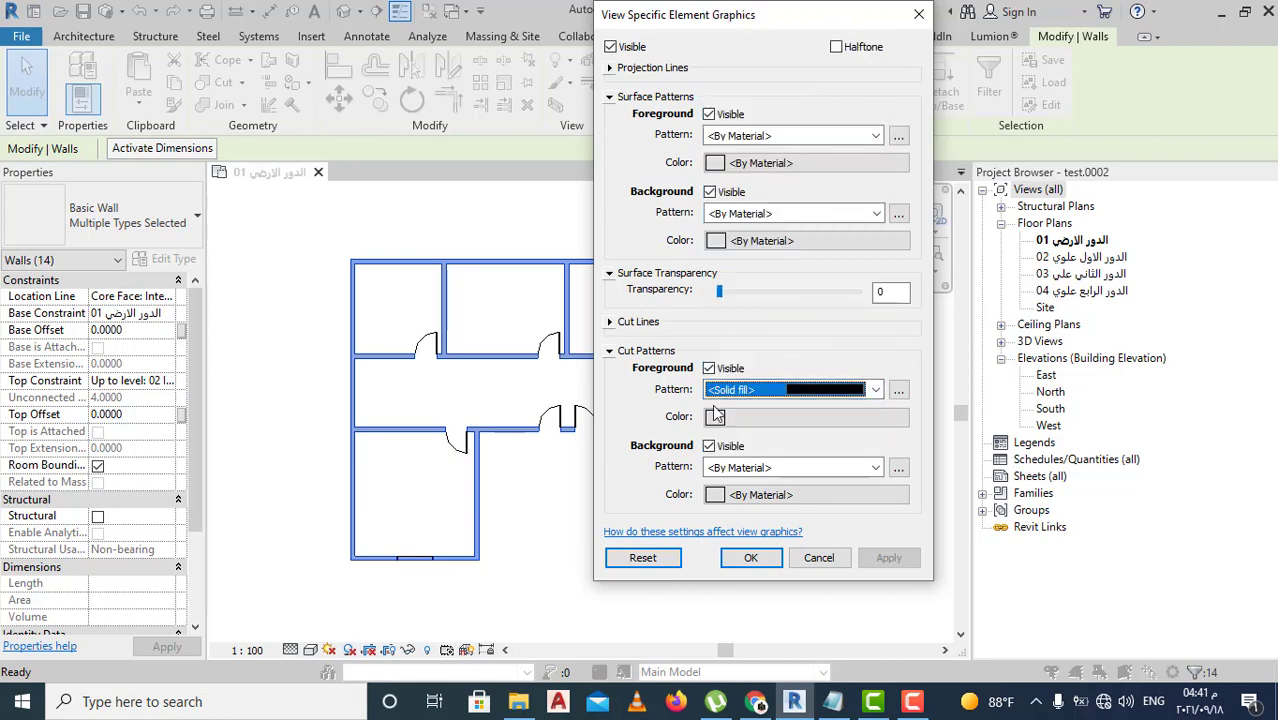
{"action": "left_click", "coordinate": [809, 420]}
{"action": "left_click", "coordinate": [977, 258]}
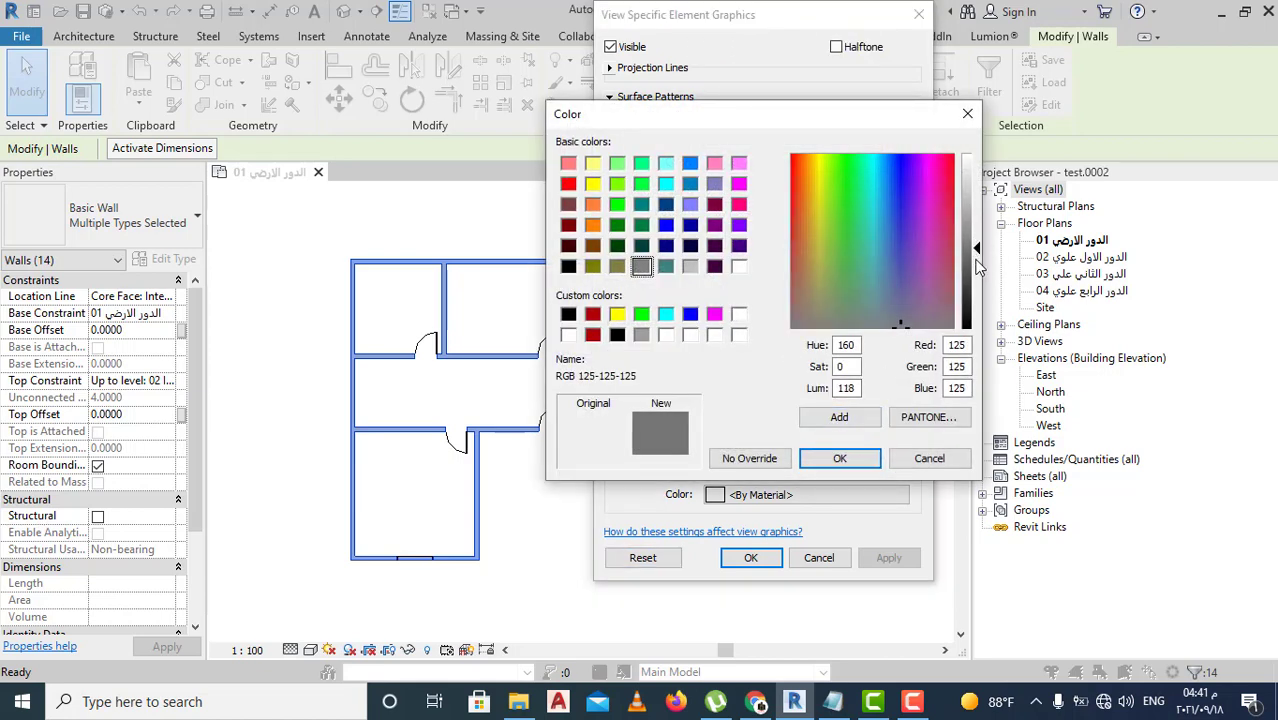
{"action": "left_click_drag", "start_coordinate": [977, 266], "coordinate": [970, 329]}
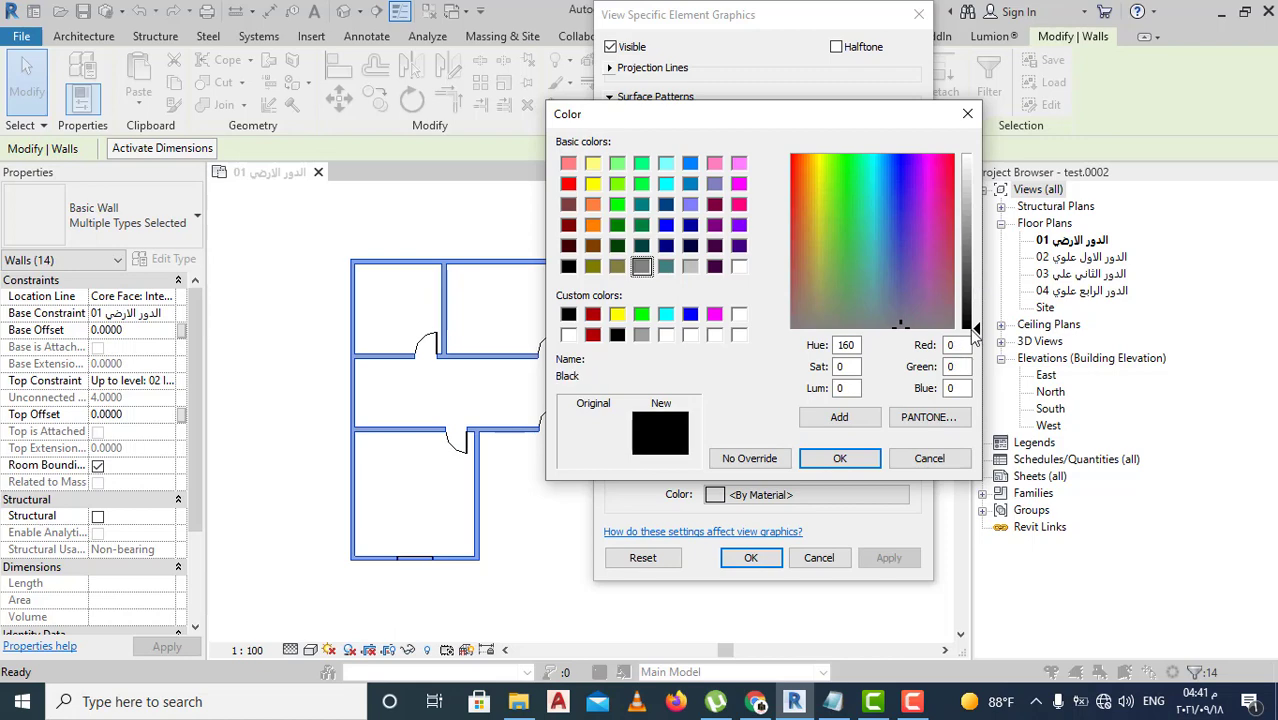
{"action": "left_click", "coordinate": [840, 458]}
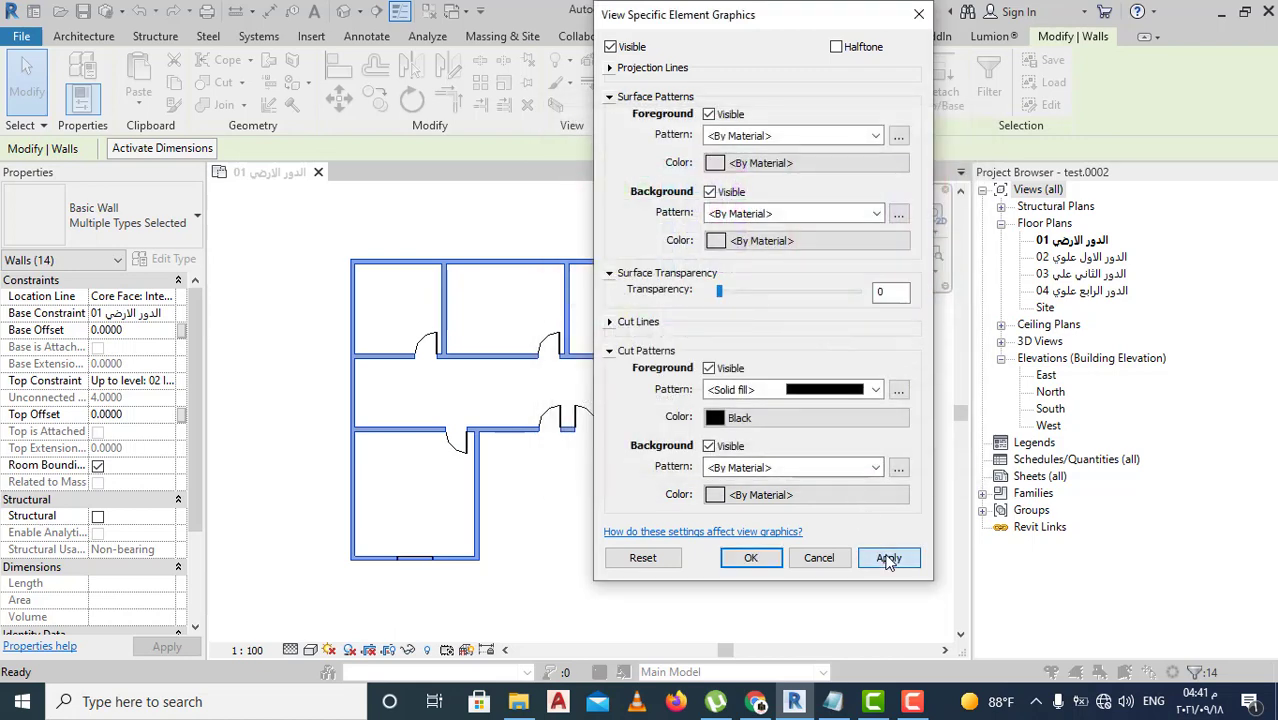
{"action": "left_click", "coordinate": [889, 558]}
{"action": "left_click", "coordinate": [762, 558]}
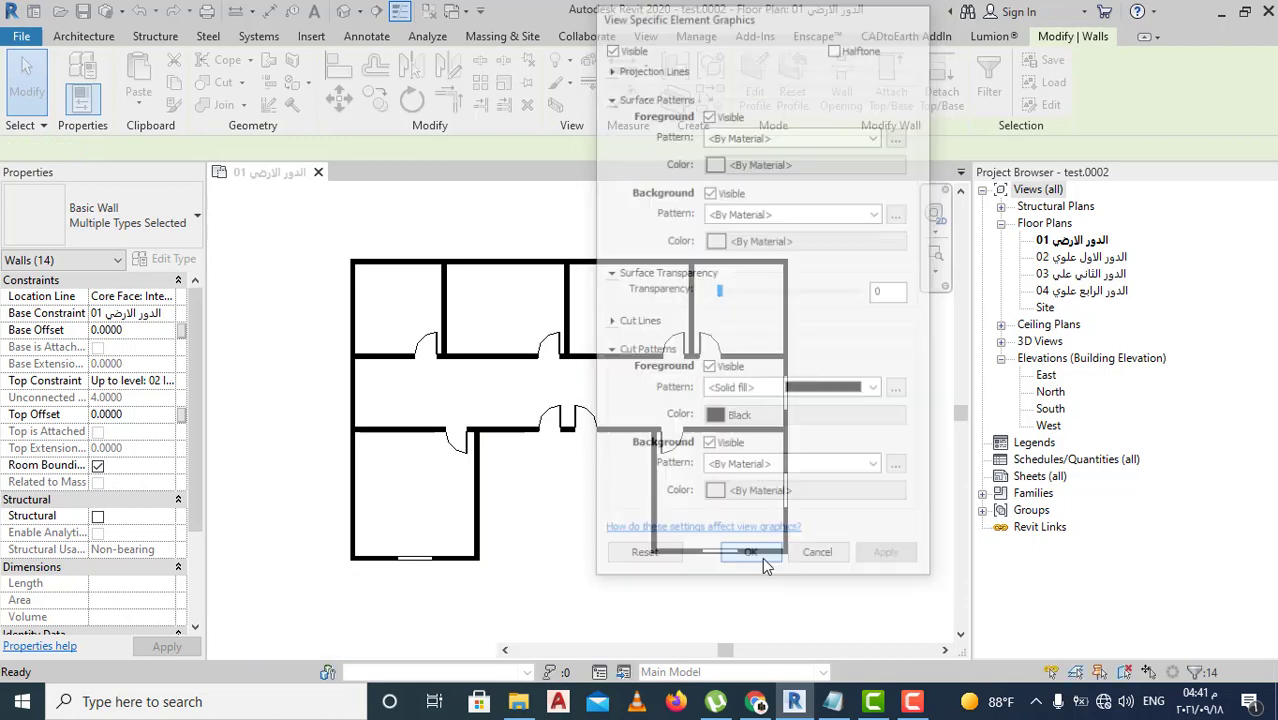
{"action": "left_click", "coordinate": [597, 538]}
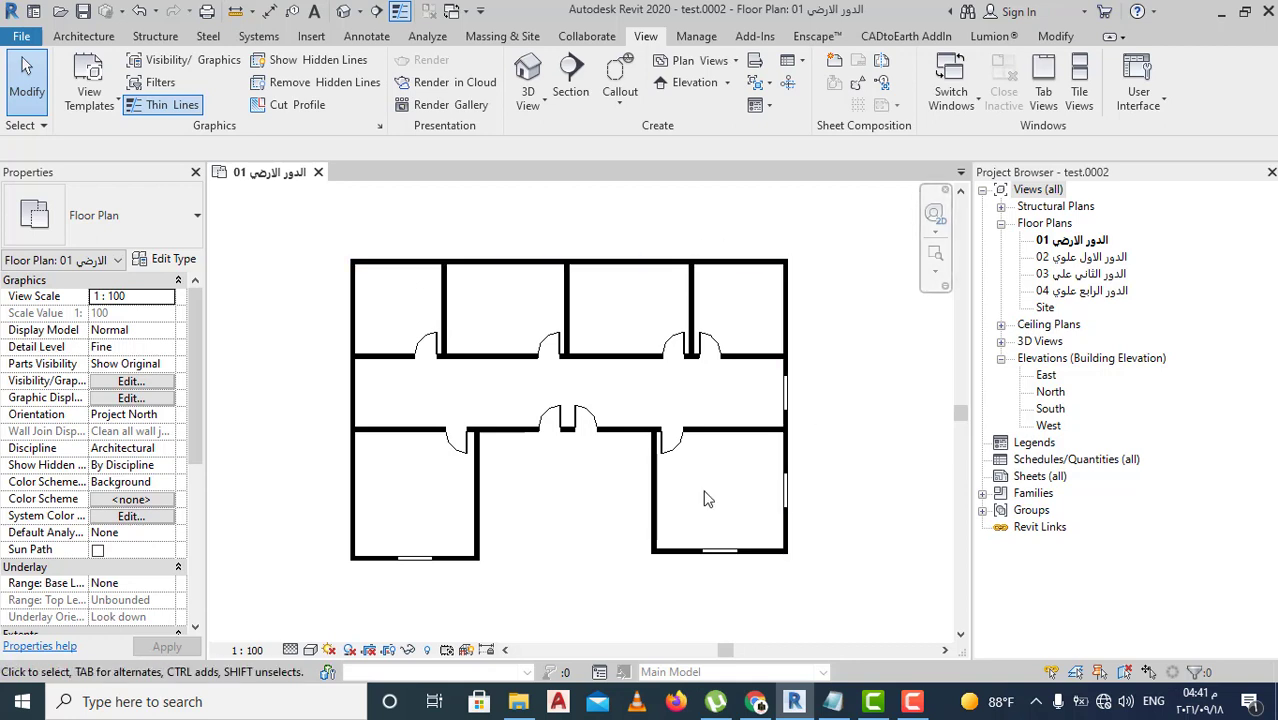
{"action": "scroll", "coordinate": [700, 488], "scroll_direction": "up", "scroll_amount": 1}
{"action": "scroll", "coordinate": [700, 488], "scroll_direction": "down", "scroll_amount": 1}
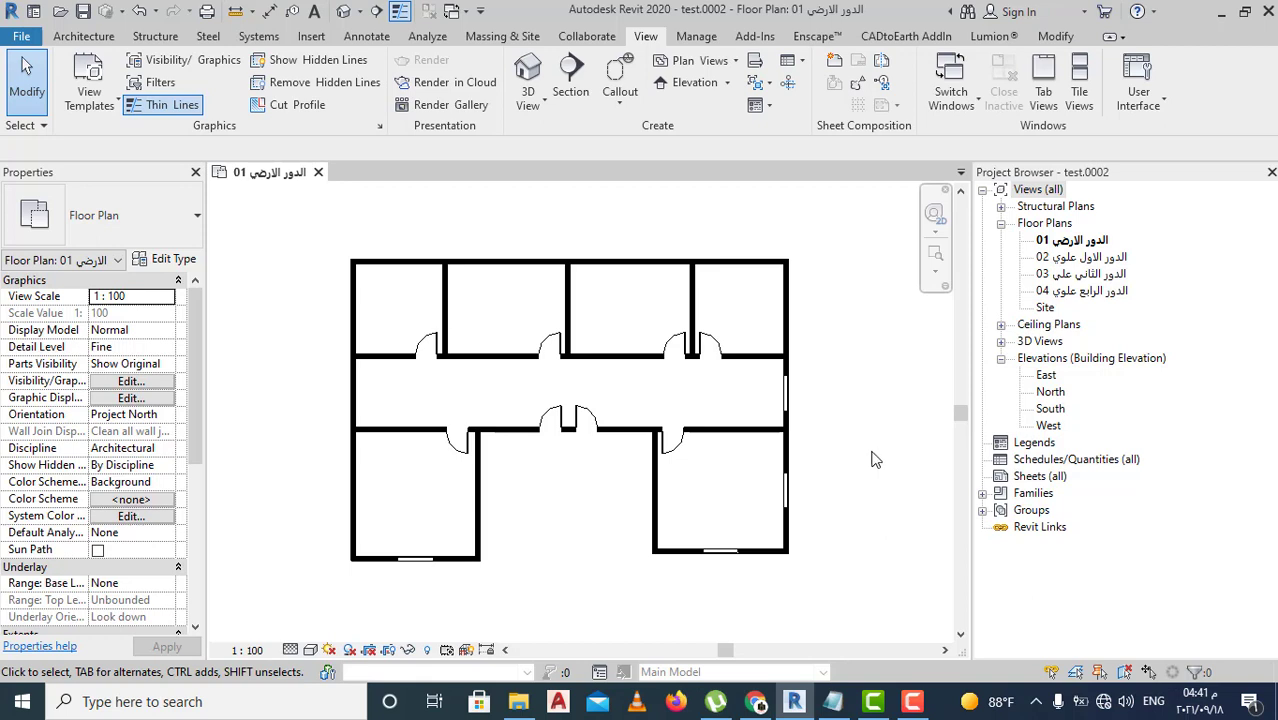
{"action": "scroll", "coordinate": [738, 343], "scroll_direction": "up", "scroll_amount": 1}
{"action": "scroll", "coordinate": [538, 345], "scroll_direction": "down", "scroll_amount": 1}
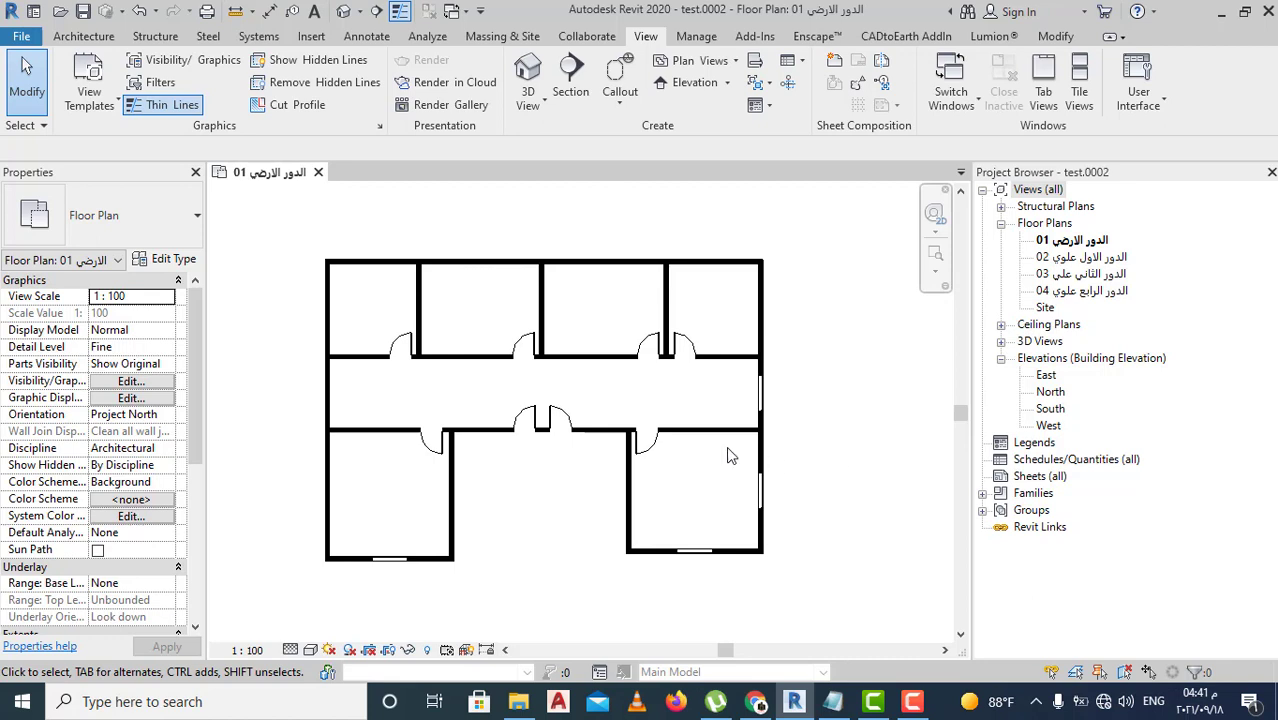
Window-select the floor plan and use Filter to drop doors and windows, keeping 14 walls.
{"action": "left_click_drag", "start_coordinate": [268, 217], "coordinate": [354, 297]}
{"action": "left_click_drag", "start_coordinate": [298, 238], "coordinate": [803, 610]}
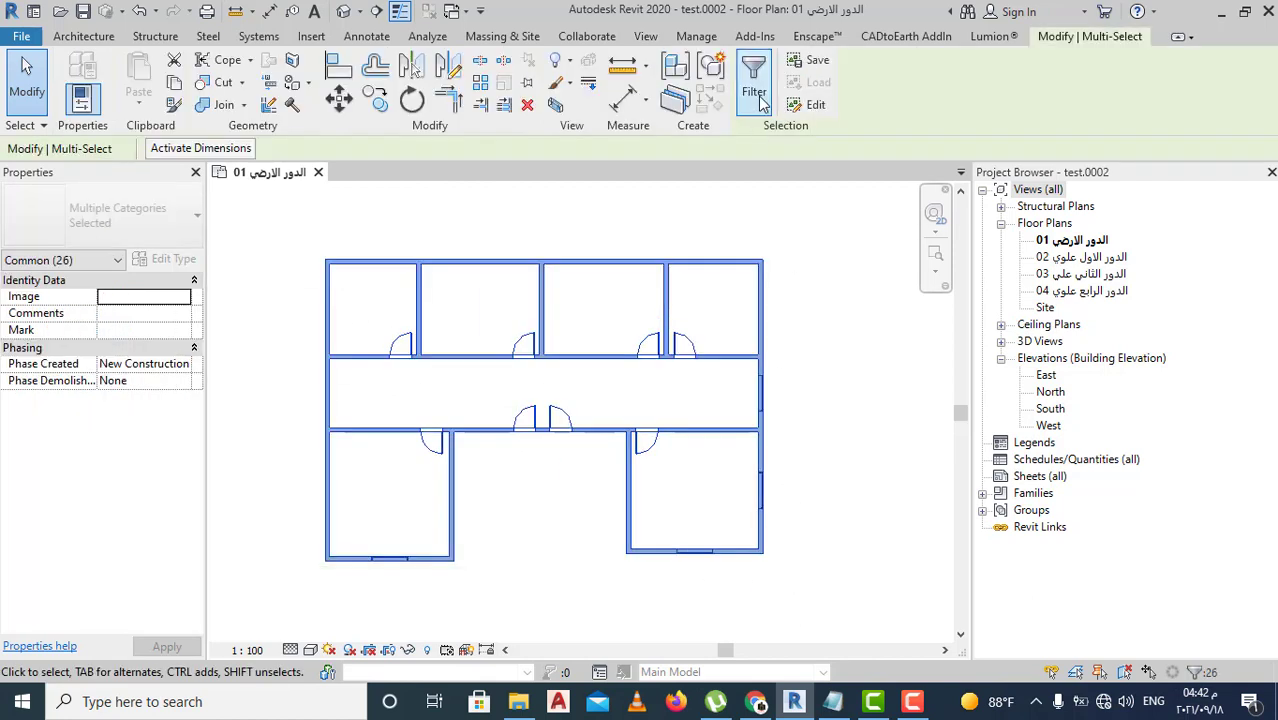
{"action": "left_click", "coordinate": [754, 80]}
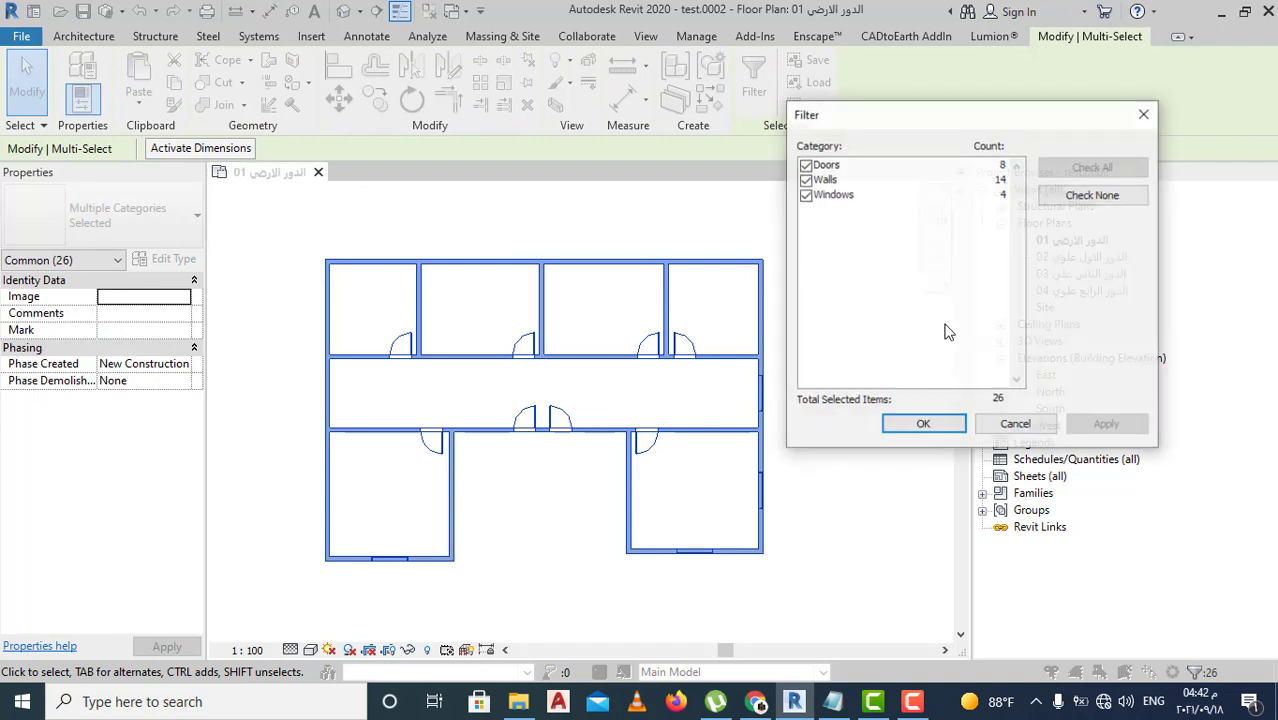
{"action": "left_click", "coordinate": [806, 195]}
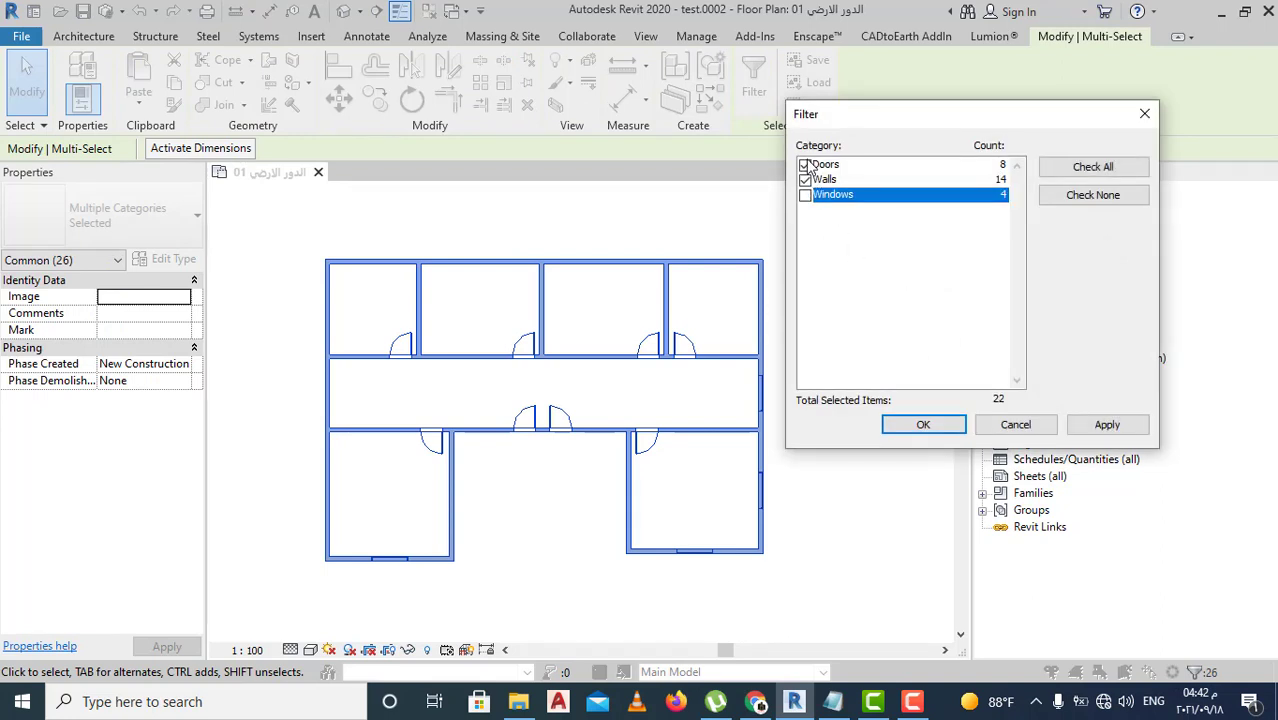
{"action": "left_click", "coordinate": [805, 165]}
{"action": "left_click", "coordinate": [1104, 425]}
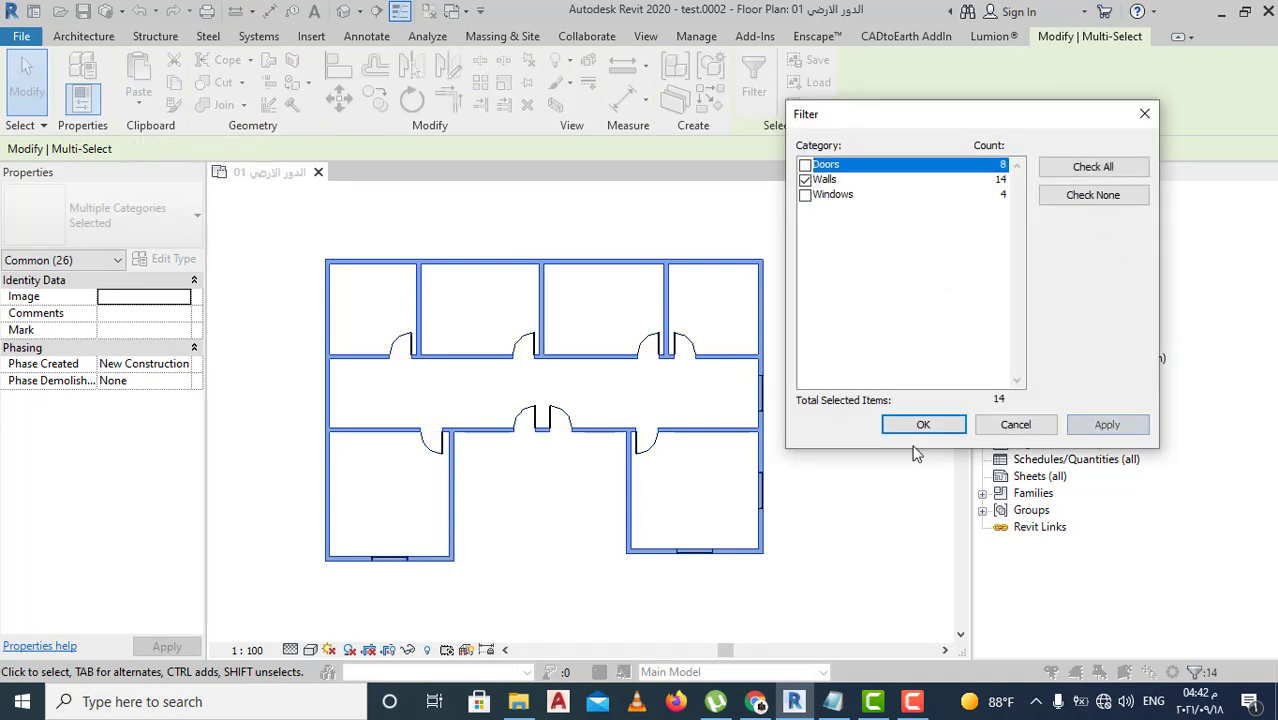
{"action": "left_click", "coordinate": [921, 424]}
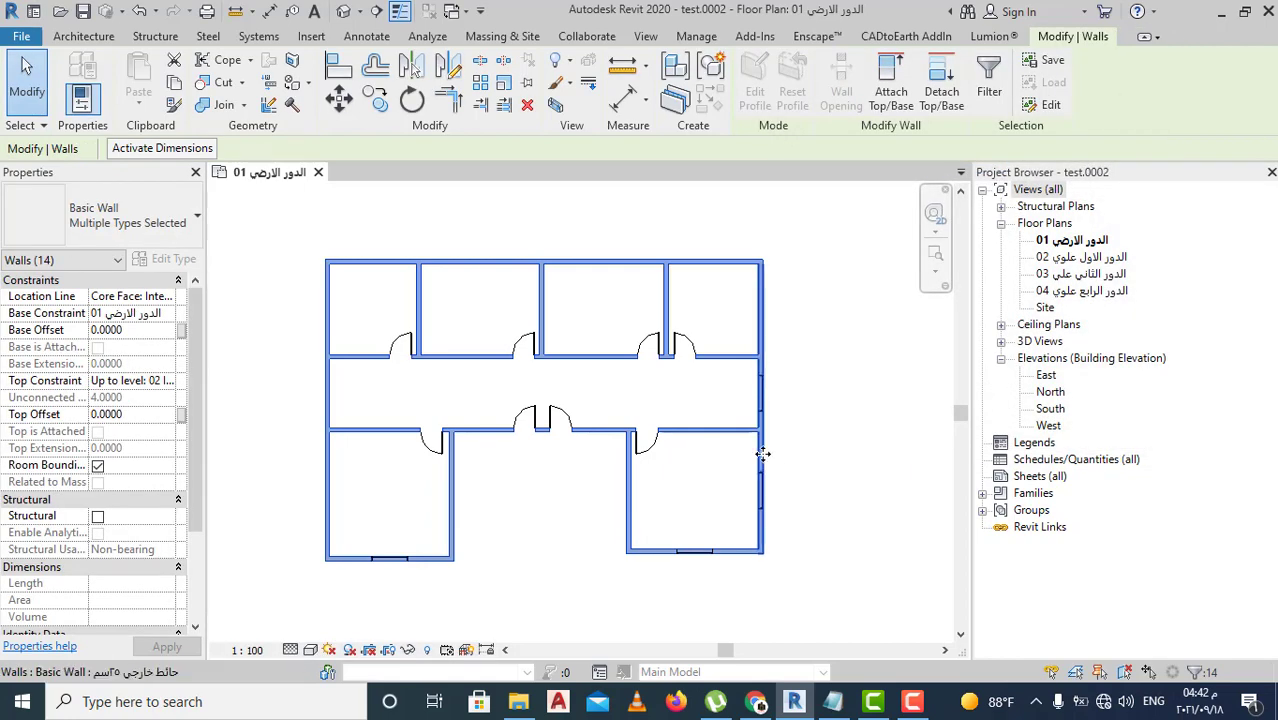
Override the walls' cut pattern by element with a black Brickwork hatch.
{"action": "right_click", "coordinate": [763, 452]}
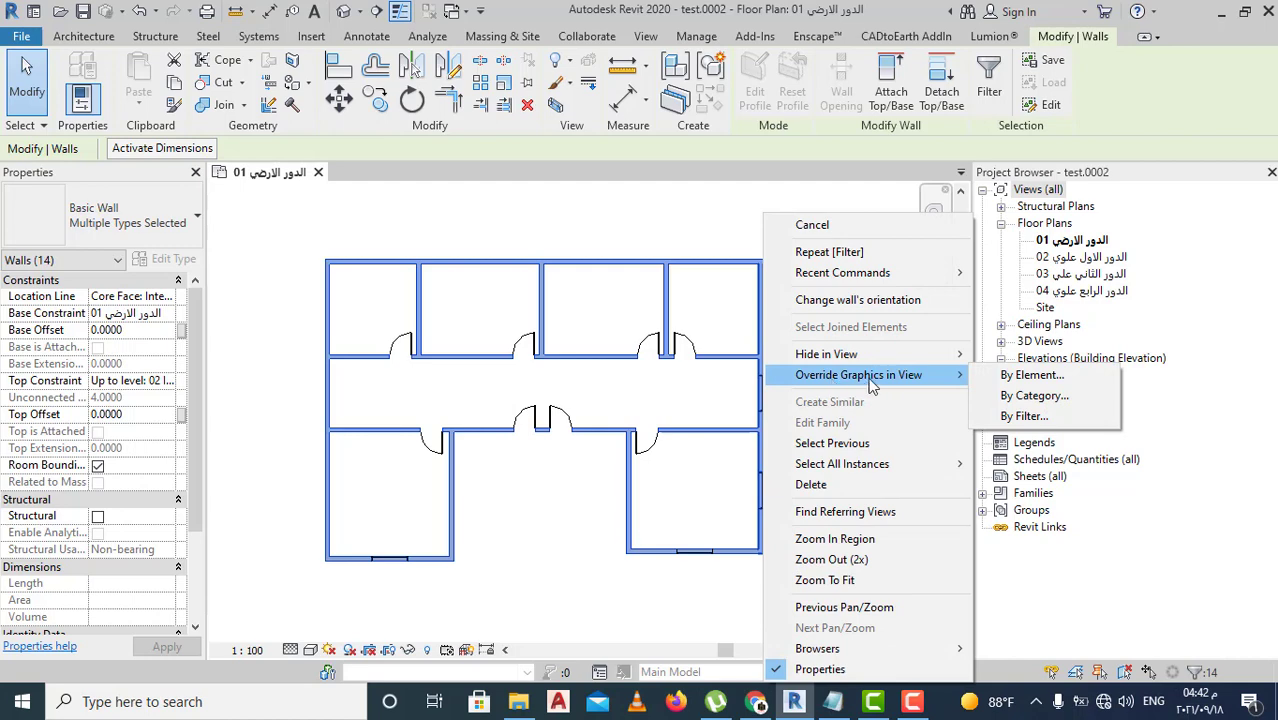
{"action": "mouse_move", "coordinate": [858, 375]}
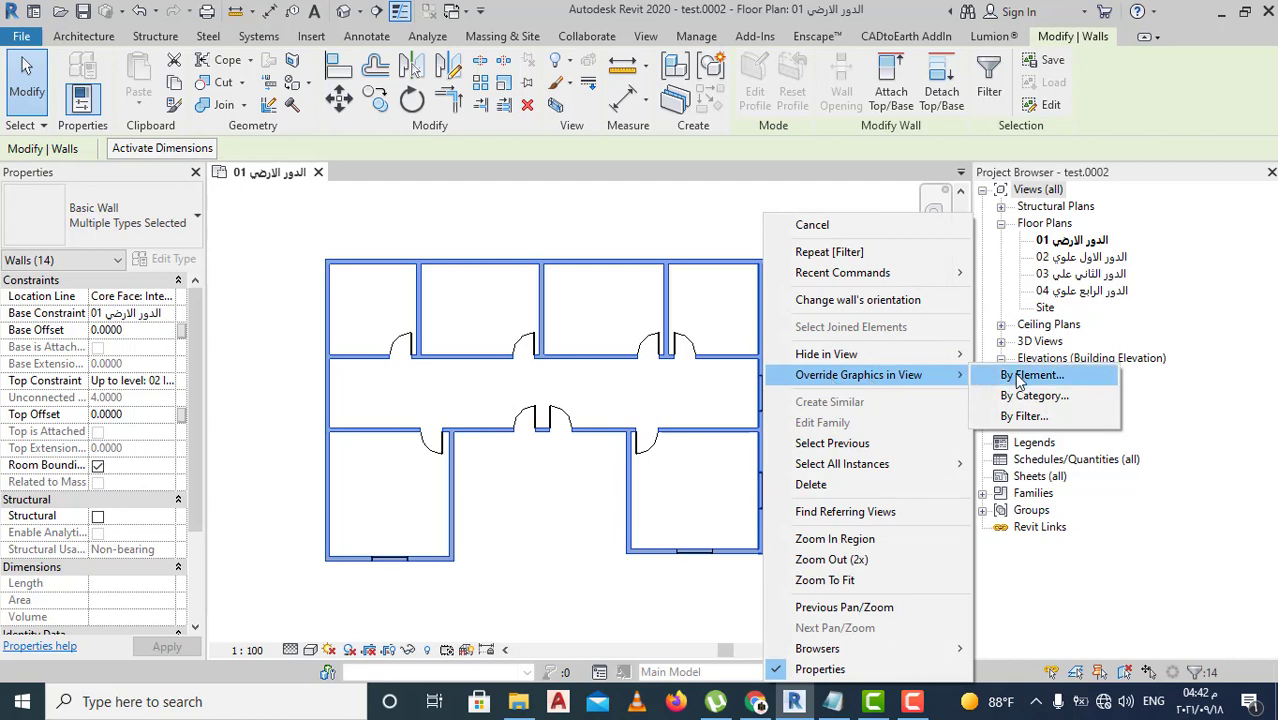
{"action": "left_click", "coordinate": [1018, 377]}
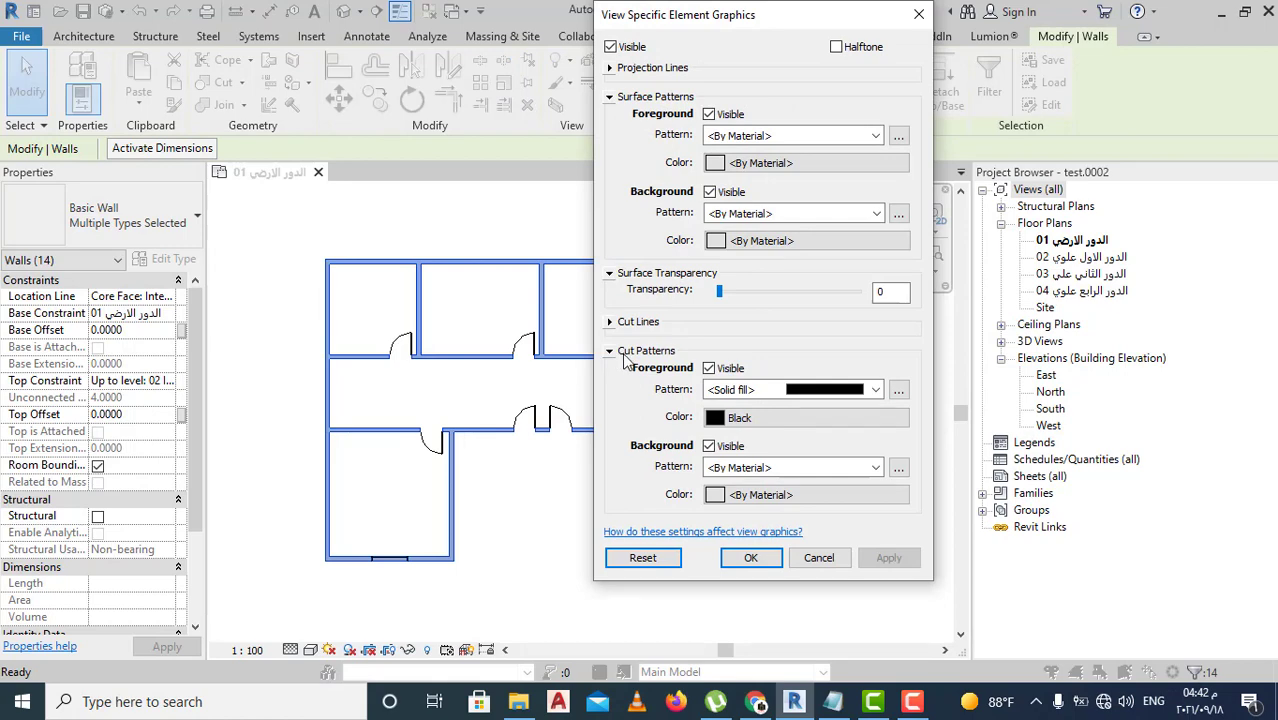
{"action": "left_click", "coordinate": [876, 390]}
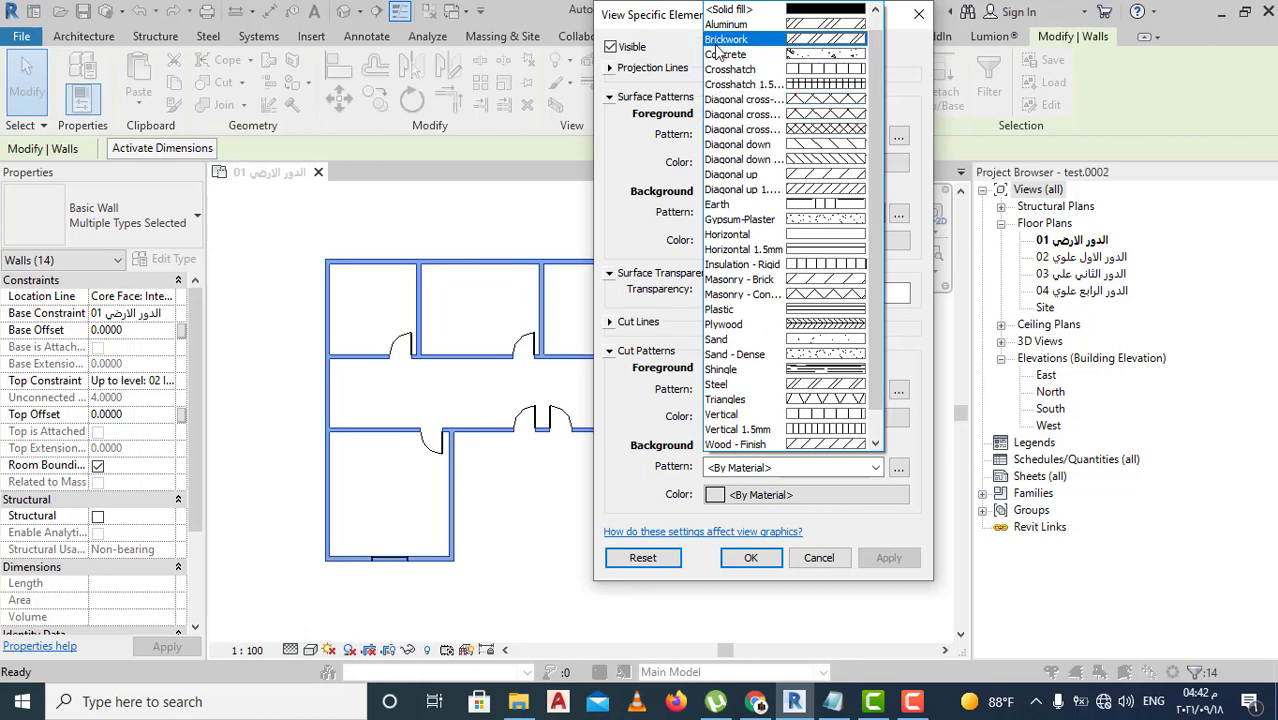
{"action": "left_click", "coordinate": [810, 40]}
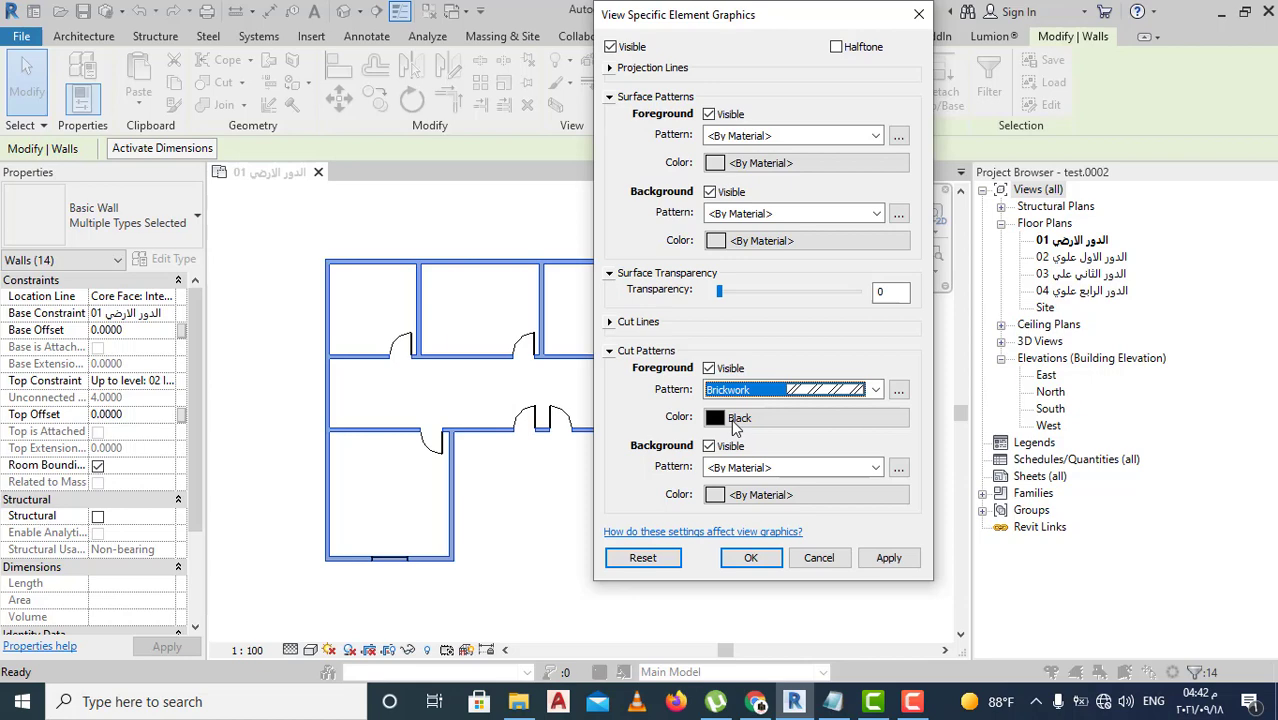
{"action": "left_click", "coordinate": [735, 427]}
{"action": "left_click", "coordinate": [837, 453]}
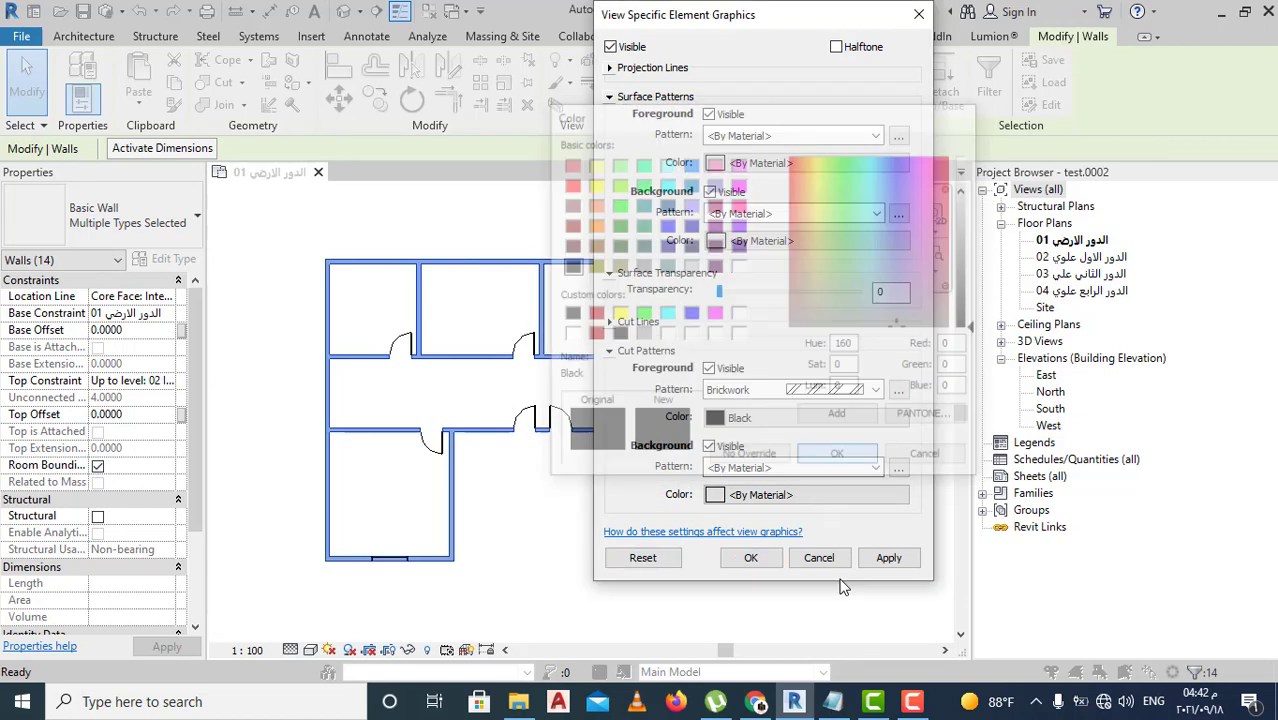
{"action": "left_click", "coordinate": [888, 558]}
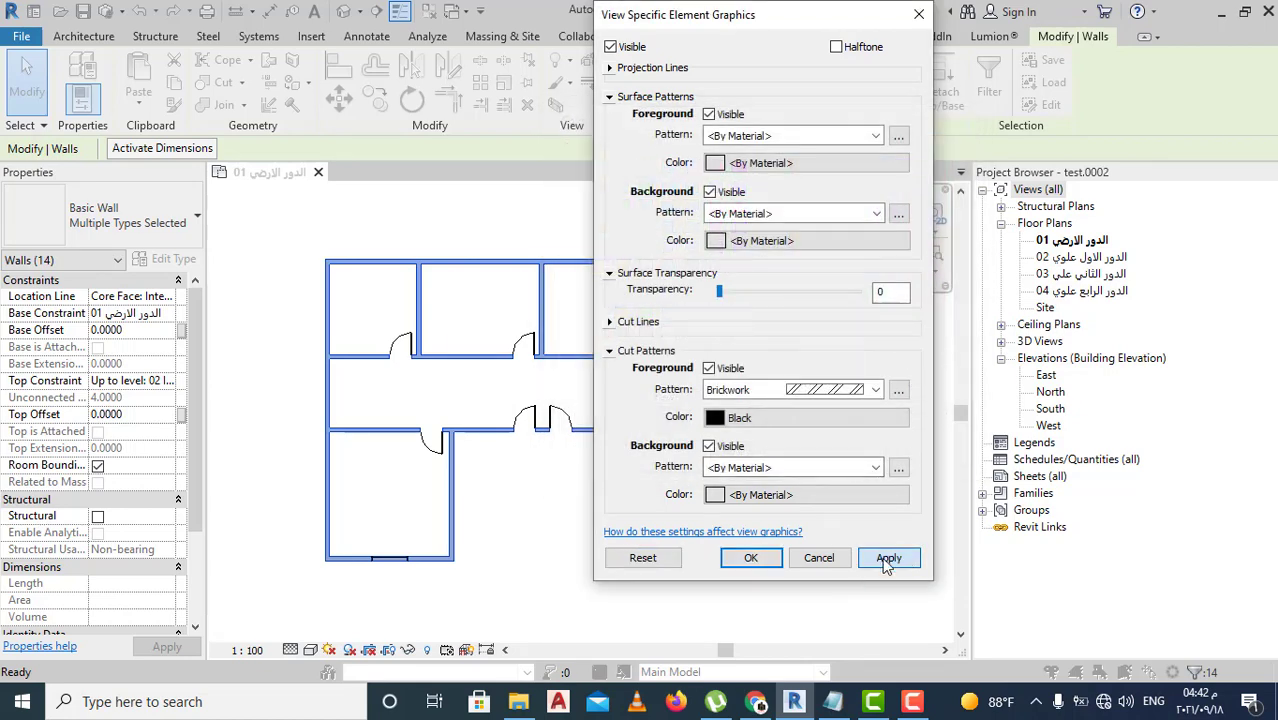
{"action": "left_click", "coordinate": [751, 558]}
{"action": "left_click", "coordinate": [590, 551]}
{"action": "scroll", "coordinate": [640, 470], "scroll_direction": "up", "scroll_amount": 3}
{"action": "scroll", "coordinate": [669, 479], "scroll_direction": "up", "scroll_amount": 2}
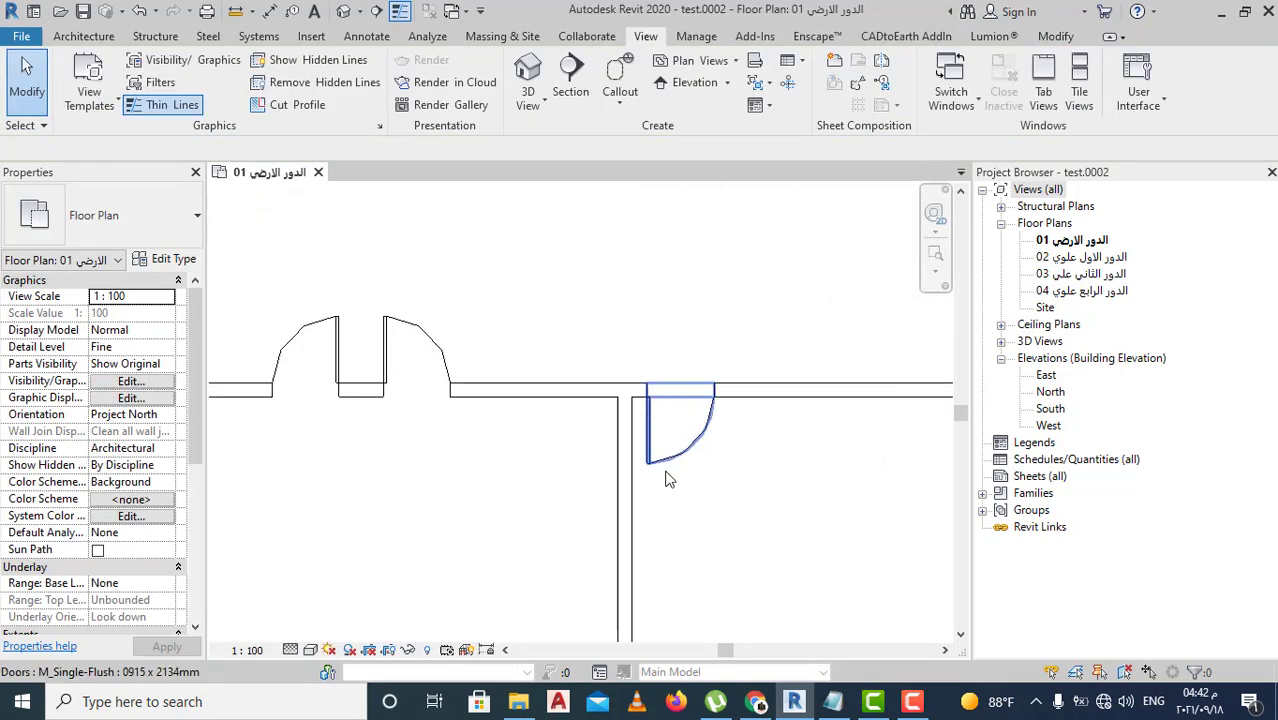
{"action": "scroll", "coordinate": [534, 465], "scroll_direction": "up", "scroll_amount": 1}
{"action": "scroll", "coordinate": [534, 465], "scroll_direction": "up", "scroll_amount": 1}
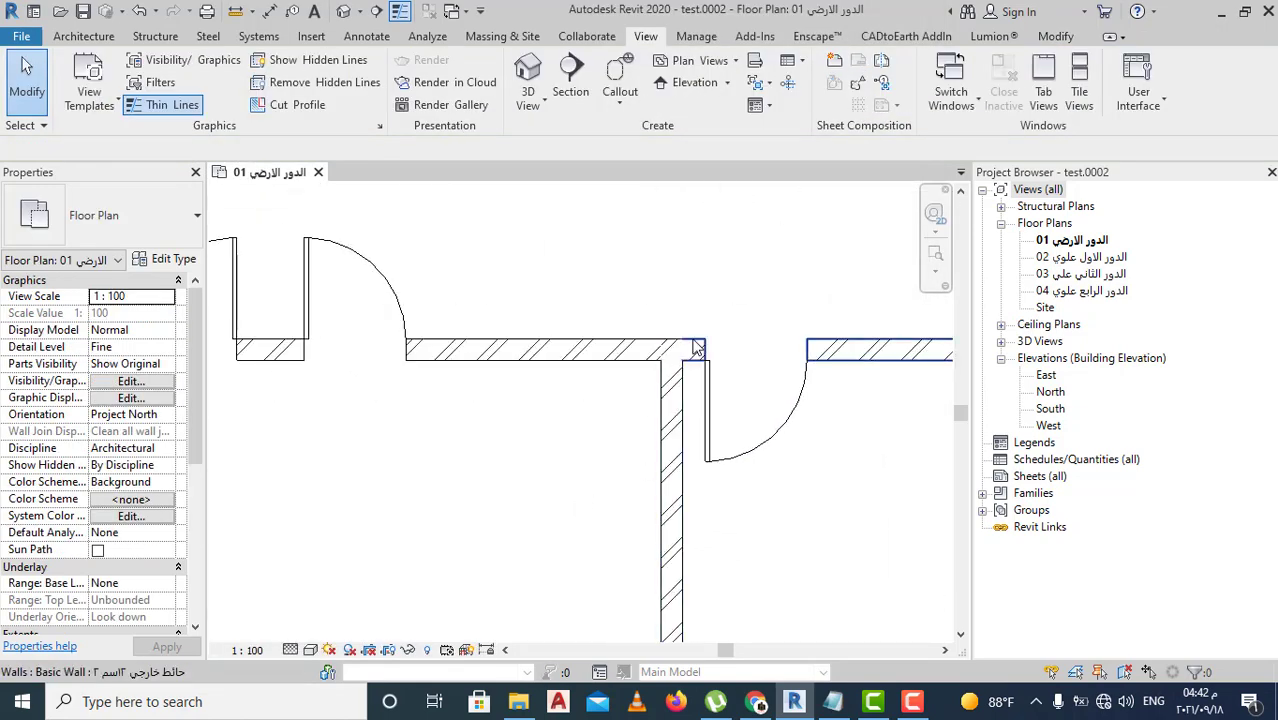
{"action": "scroll", "coordinate": [662, 452], "scroll_direction": "up", "scroll_amount": 1}
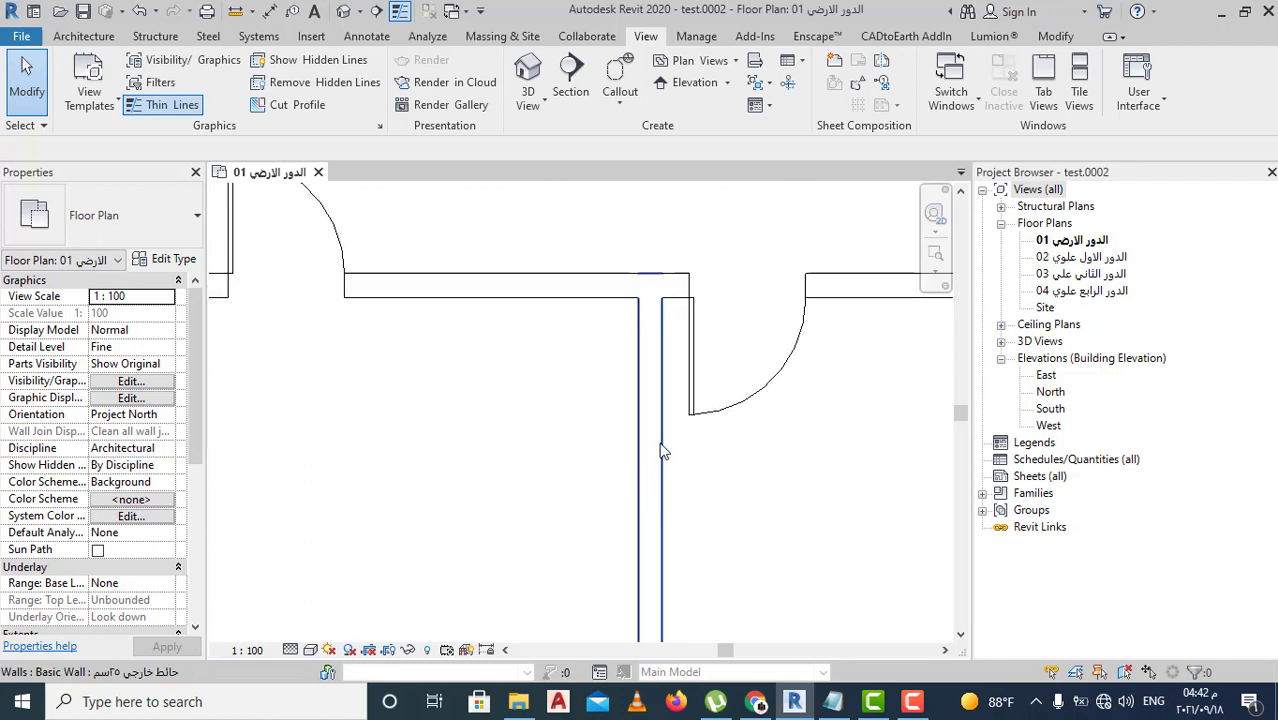
{"action": "scroll", "coordinate": [657, 495], "scroll_direction": "down", "scroll_amount": 2}
{"action": "scroll", "coordinate": [634, 478], "scroll_direction": "down", "scroll_amount": 2}
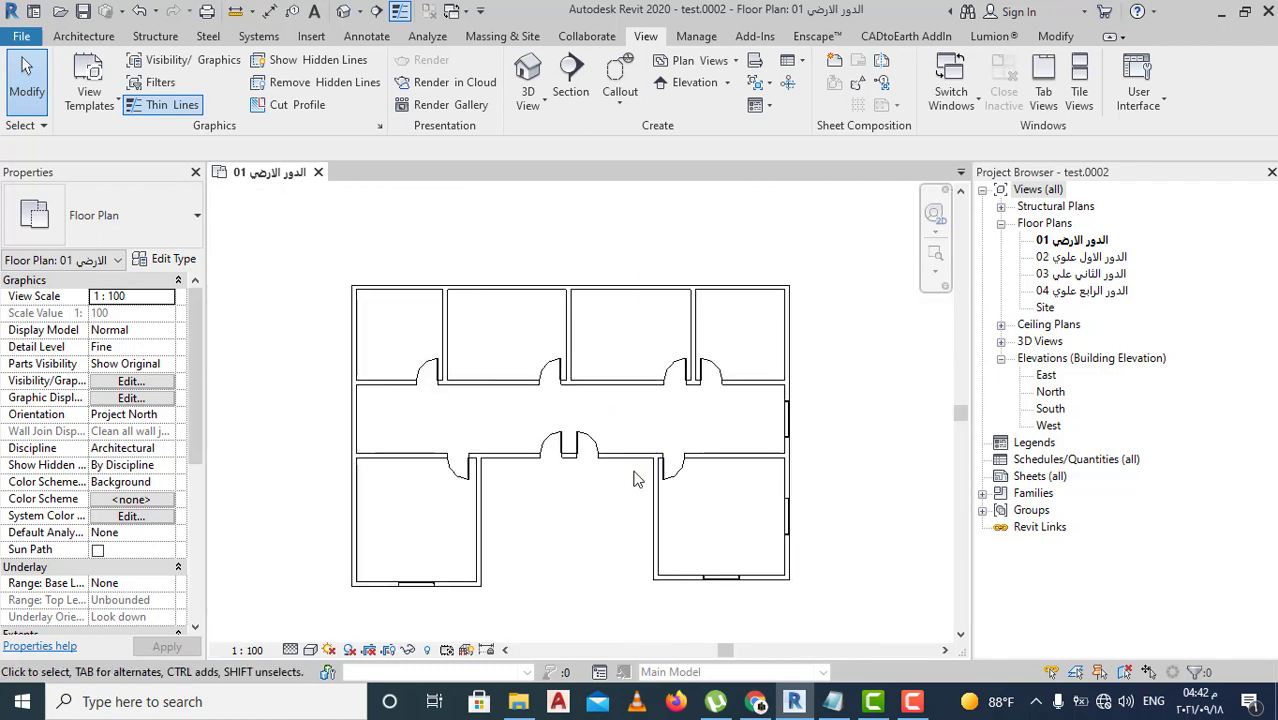
{"action": "scroll", "coordinate": [620, 500], "scroll_direction": "up", "scroll_amount": 1}
{"action": "scroll", "coordinate": [700, 500], "scroll_direction": "down", "scroll_amount": 1}
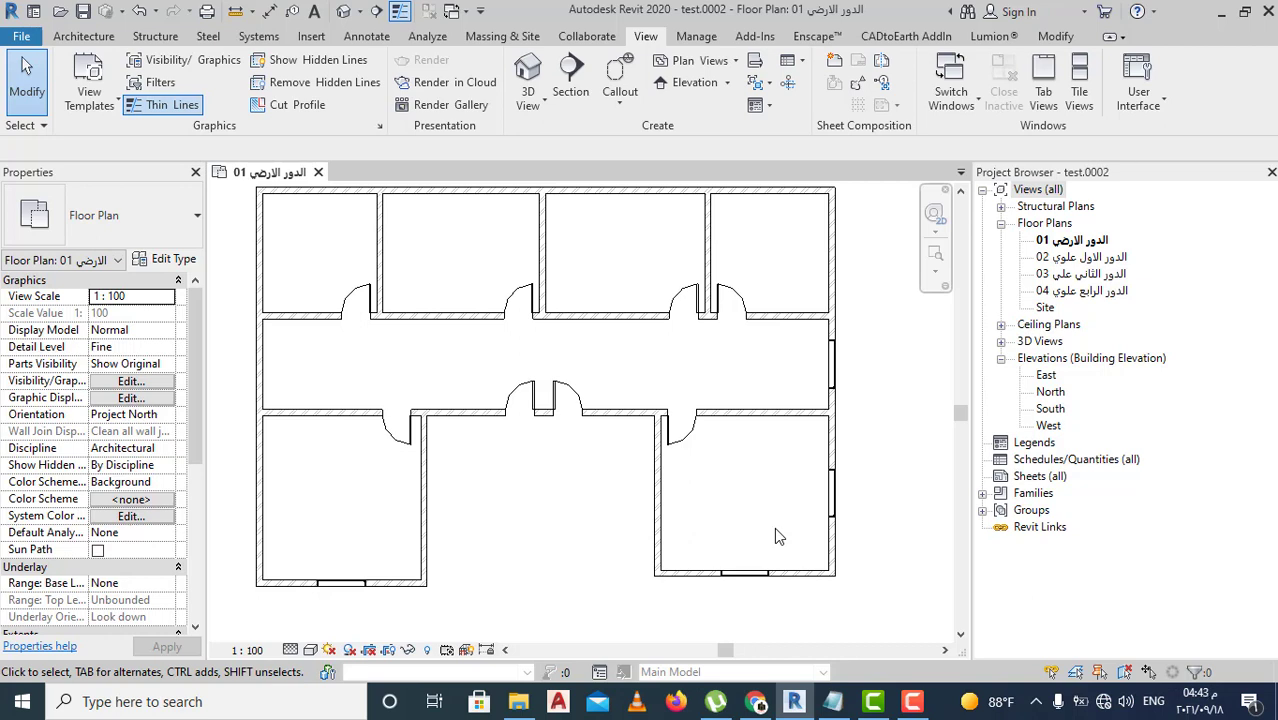
Pick an exterior wall and select all eight visible walls of its type.
{"action": "left_click", "coordinate": [656, 516]}
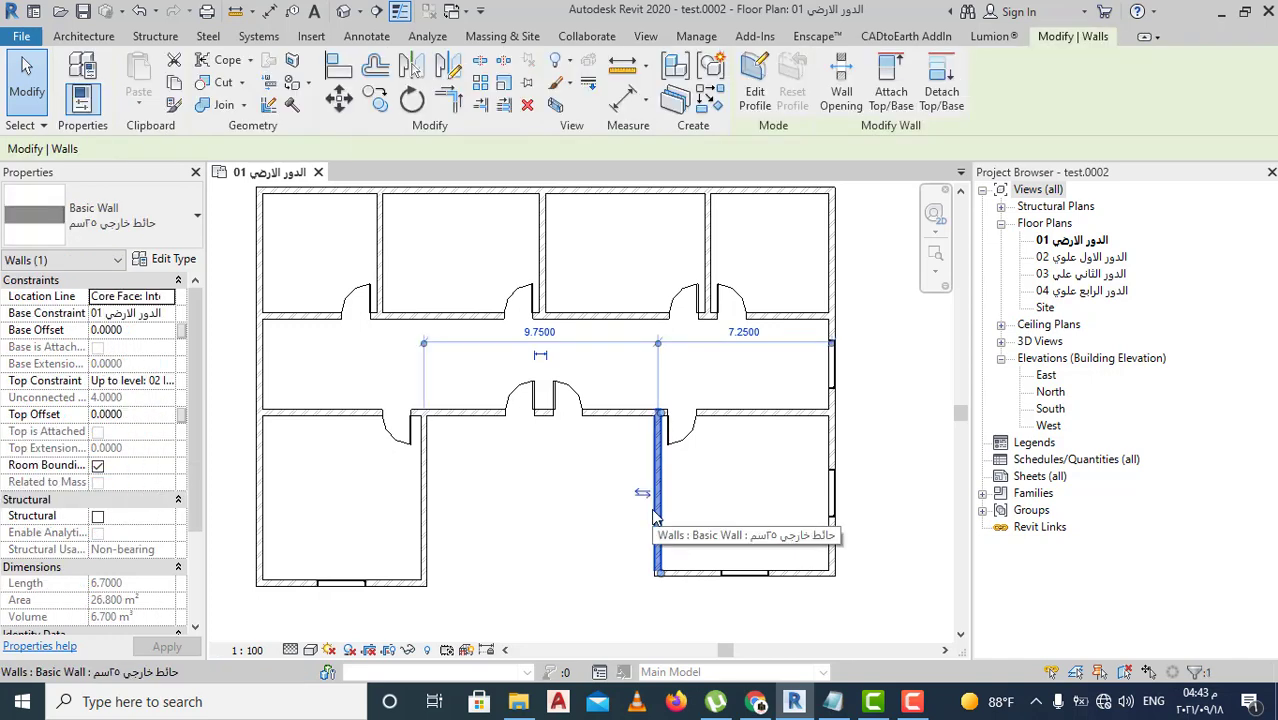
{"action": "right_click", "coordinate": [656, 514]}
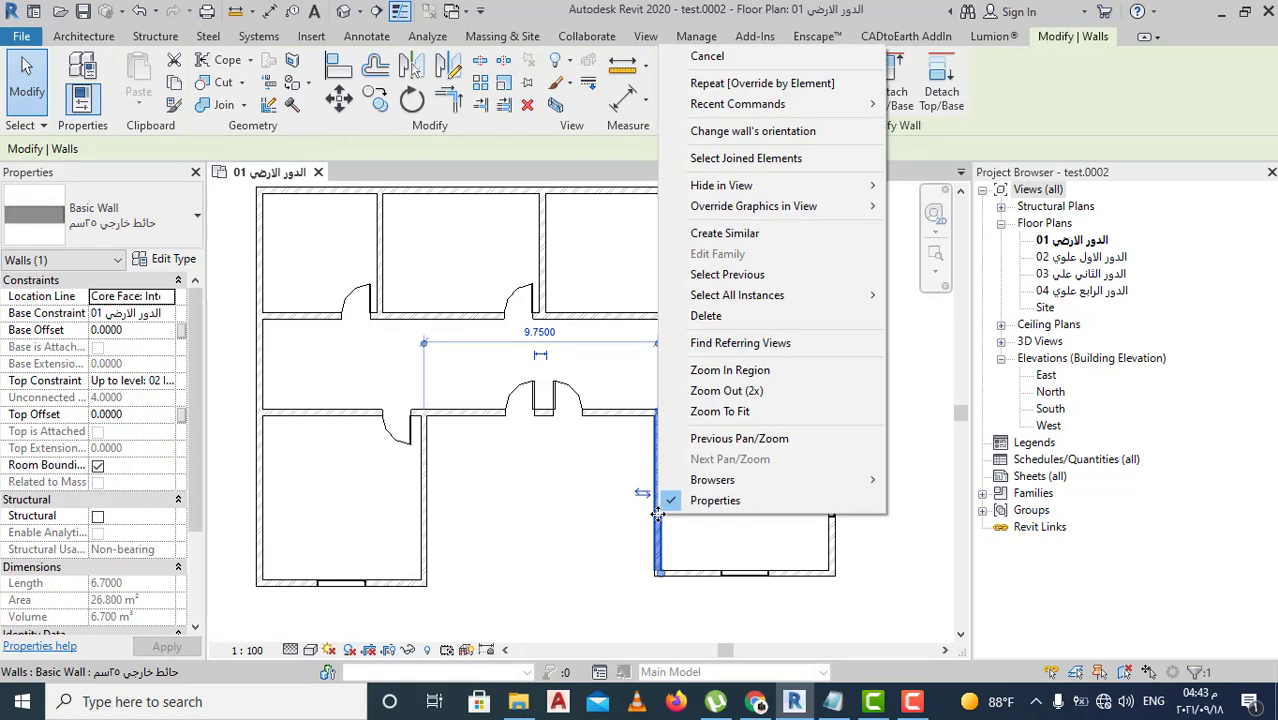
{"action": "mouse_move", "coordinate": [737, 295]}
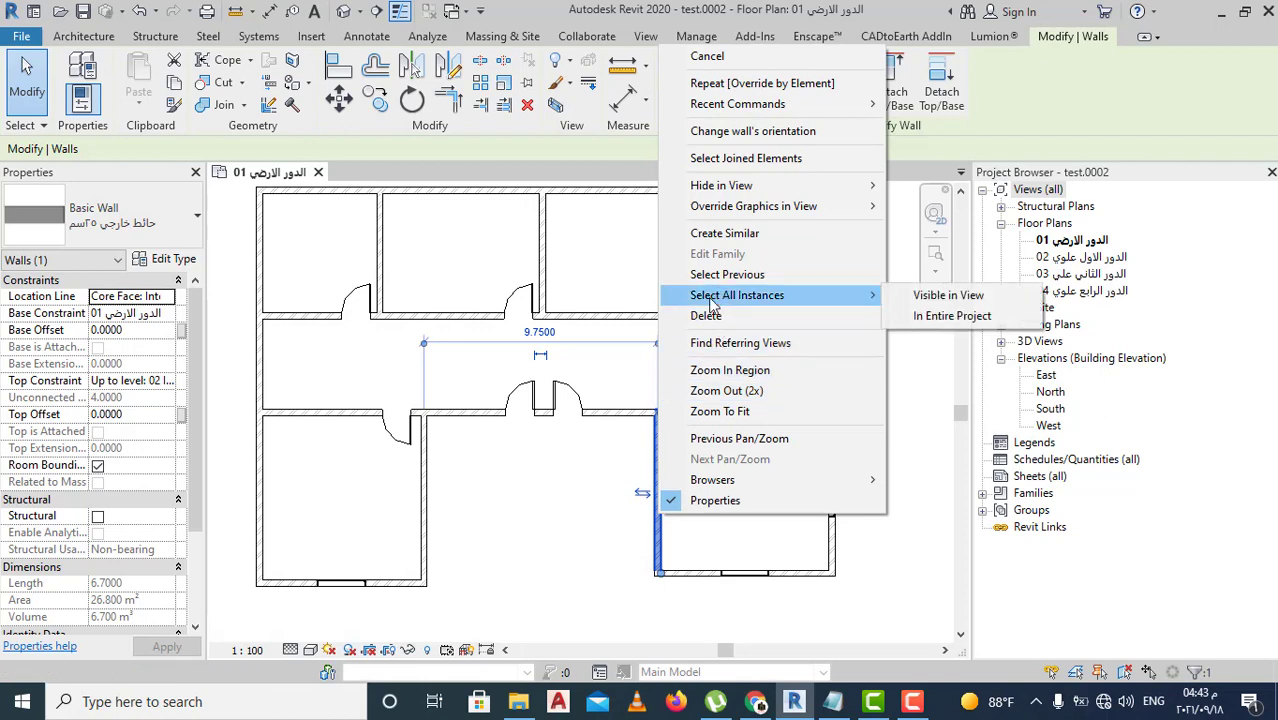
{"action": "left_click", "coordinate": [941, 297]}
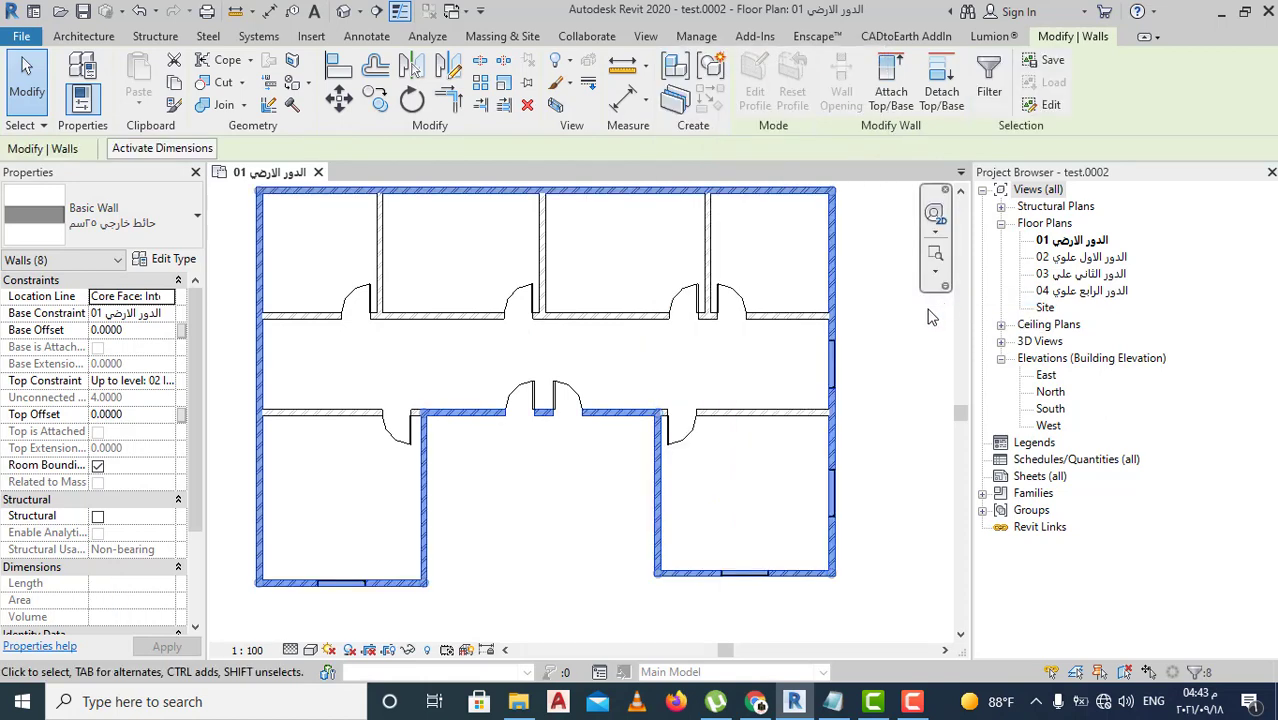
{"action": "right_click", "coordinate": [831, 298]}
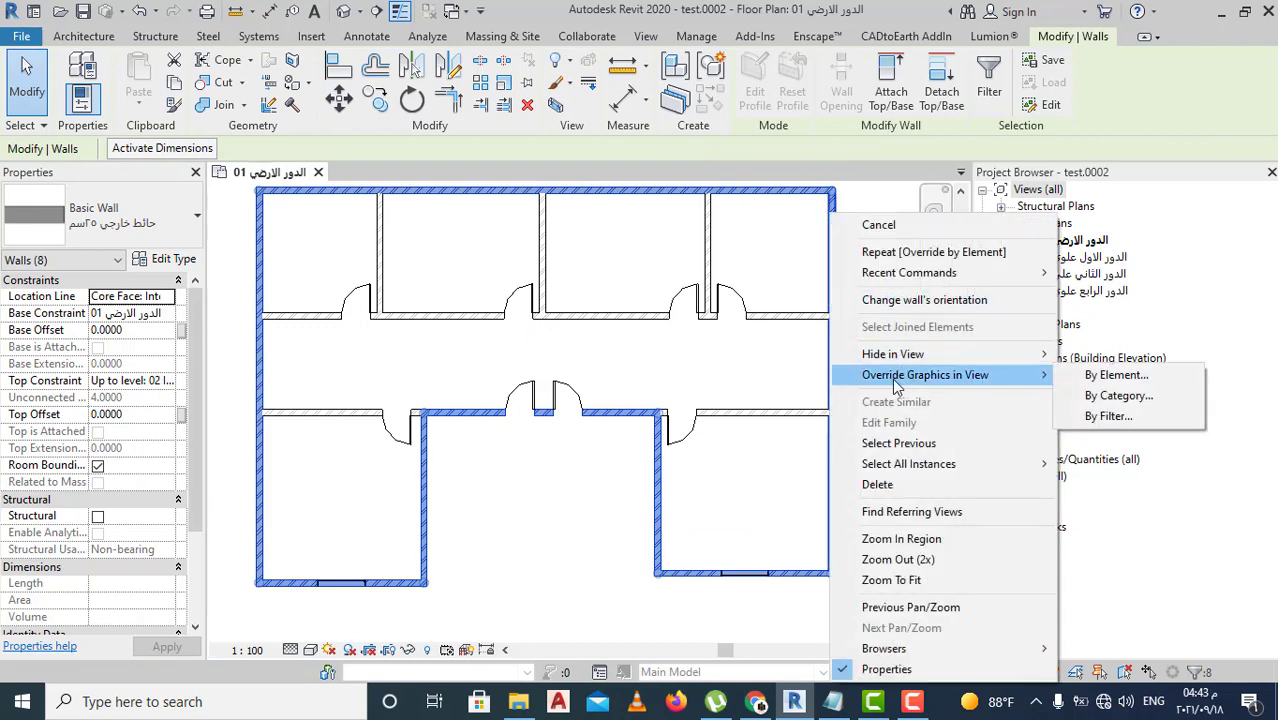
{"action": "mouse_move", "coordinate": [925, 375]}
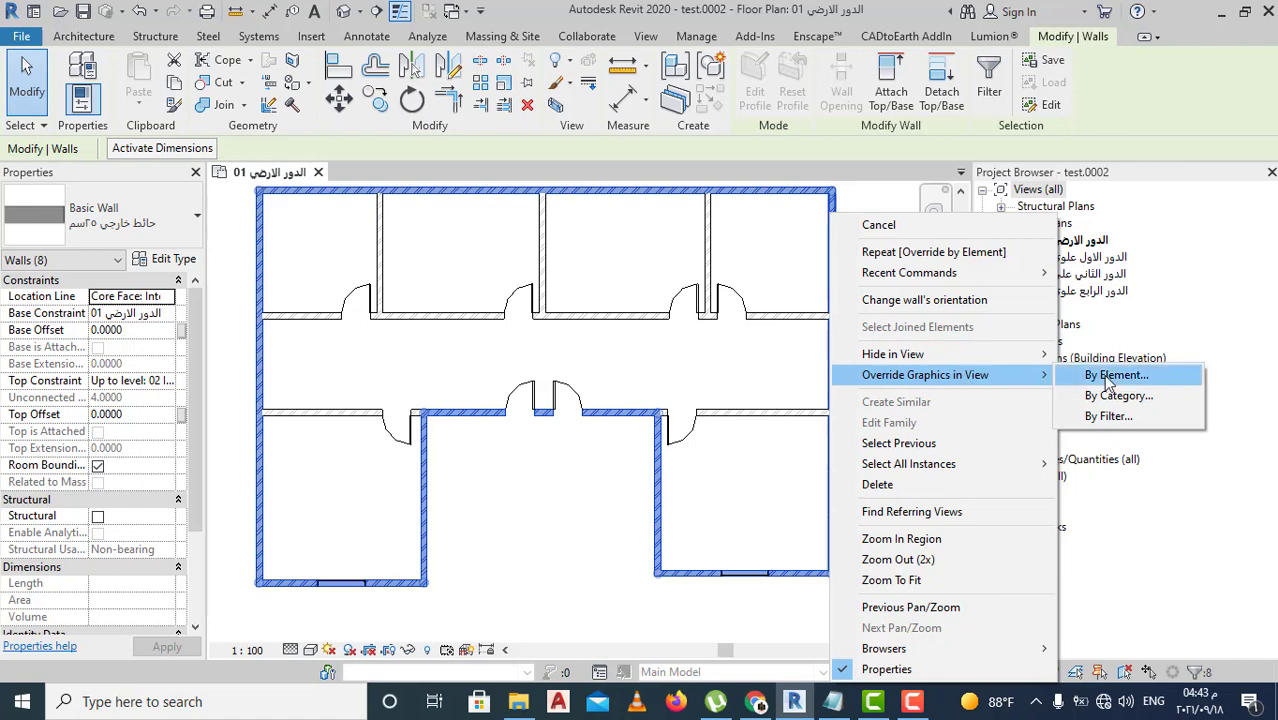
Set the exterior walls' by-element cut pattern to Diagonal crosshatch with a first colour choice.
{"action": "left_click", "coordinate": [1112, 375]}
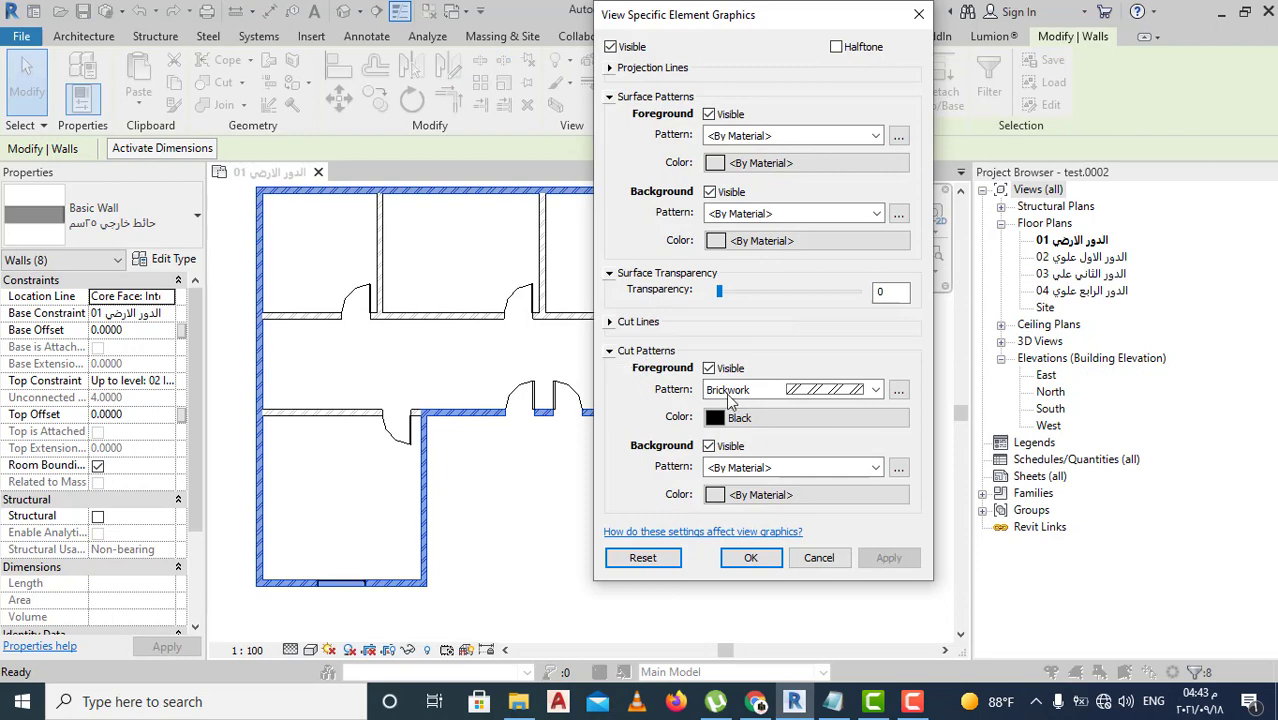
{"action": "left_click", "coordinate": [876, 390]}
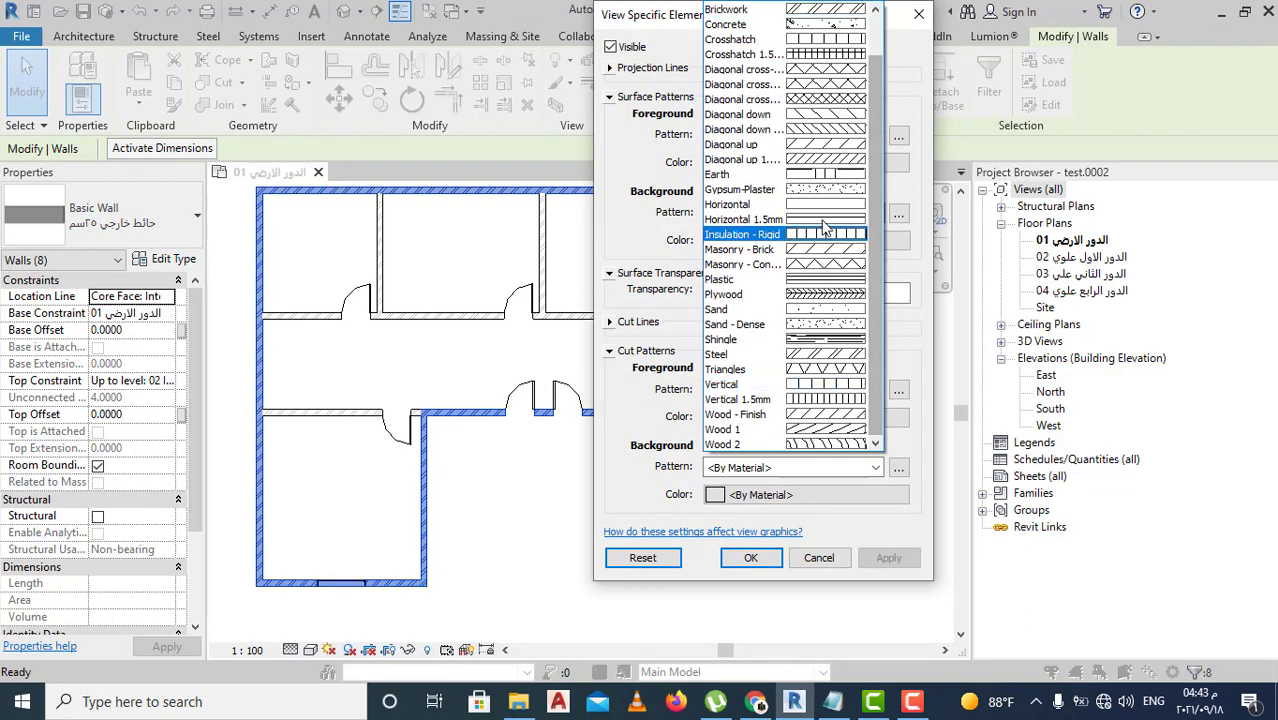
{"action": "left_click", "coordinate": [818, 100]}
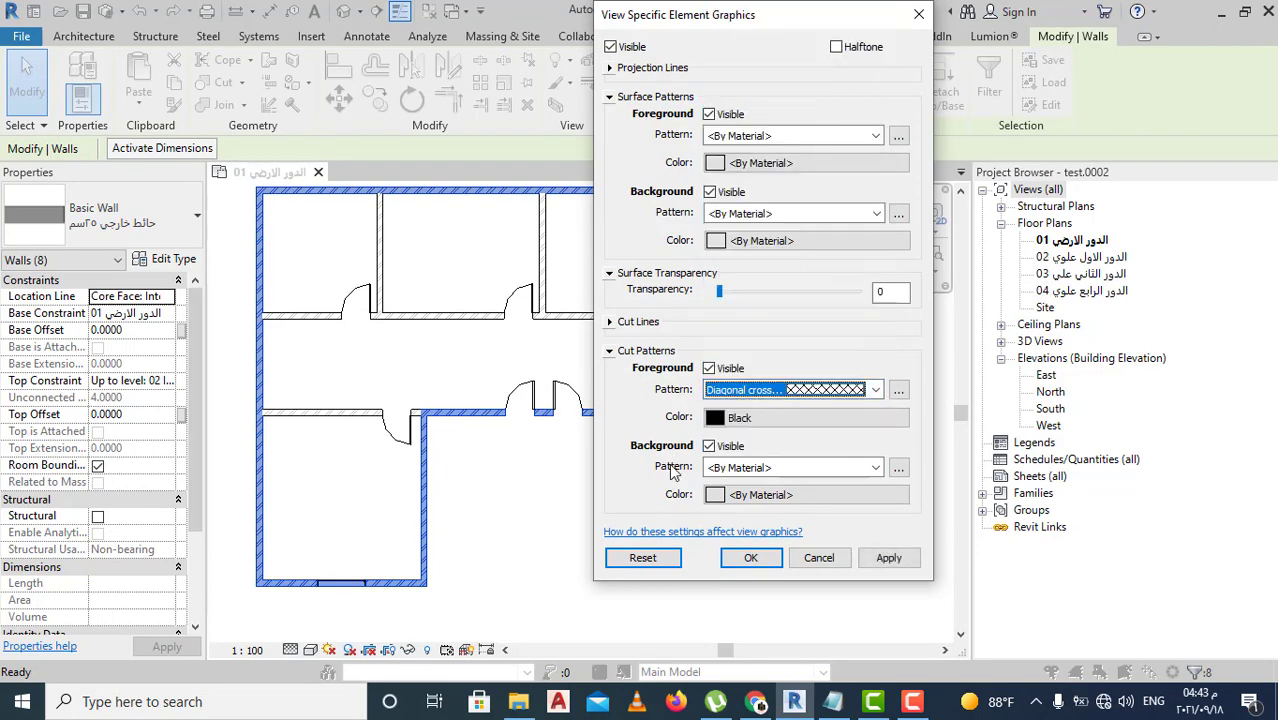
{"action": "left_click", "coordinate": [800, 428]}
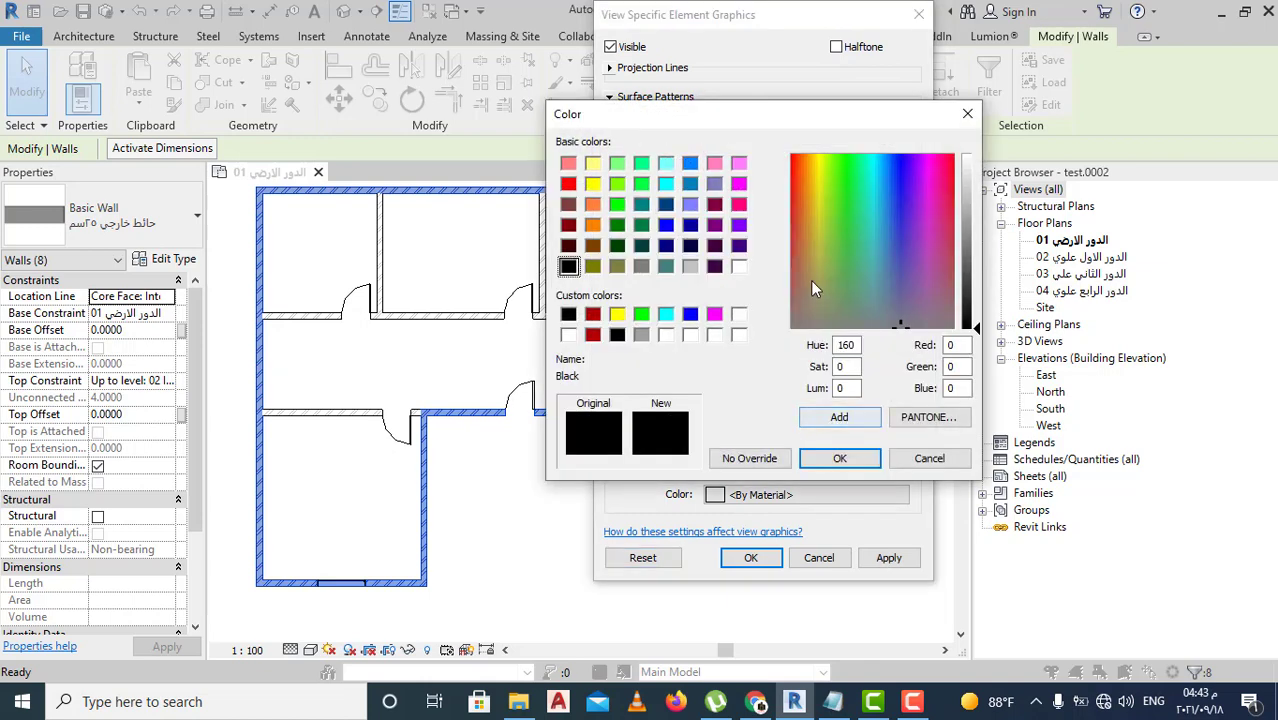
{"action": "left_click_drag", "start_coordinate": [811, 279], "coordinate": [798, 190]}
{"action": "left_click_drag", "start_coordinate": [885, 273], "coordinate": [951, 156]}
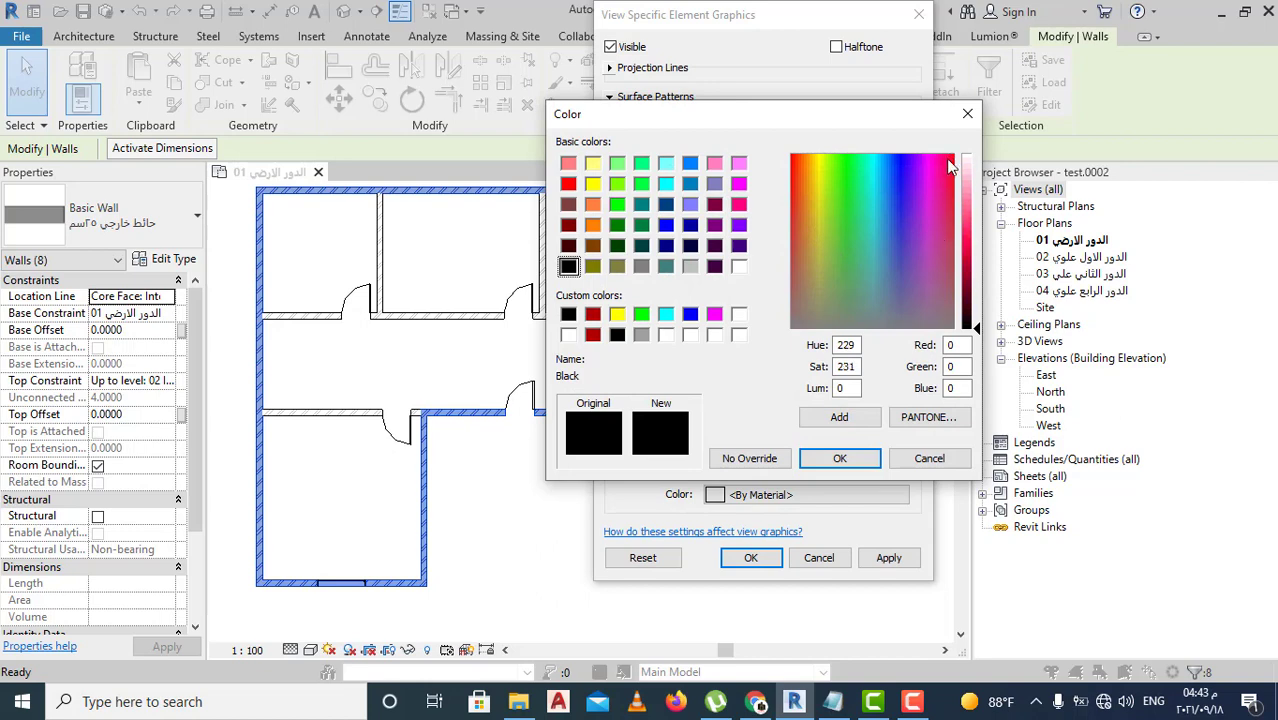
{"action": "left_click_drag", "start_coordinate": [950, 167], "coordinate": [955, 155]}
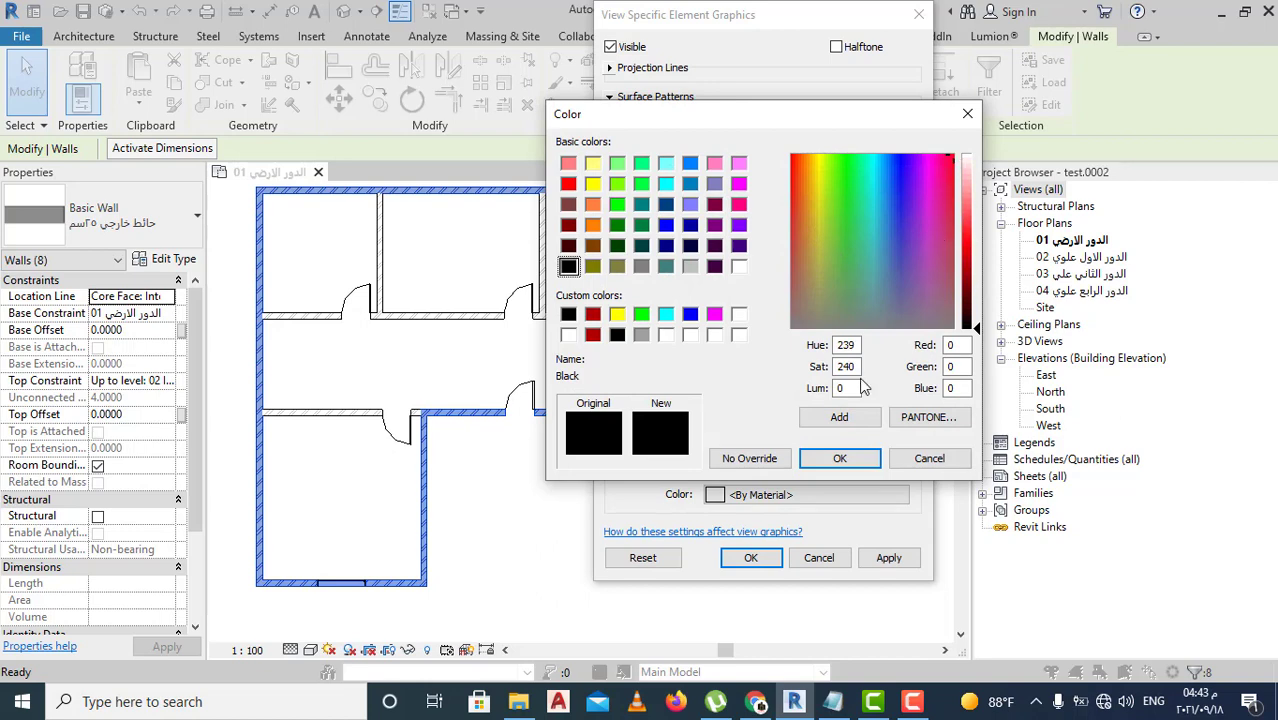
{"action": "left_click", "coordinate": [840, 459]}
Adjust the crosshatch colour to red RGB 255-040-072 and apply the override.
{"action": "left_click", "coordinate": [822, 422]}
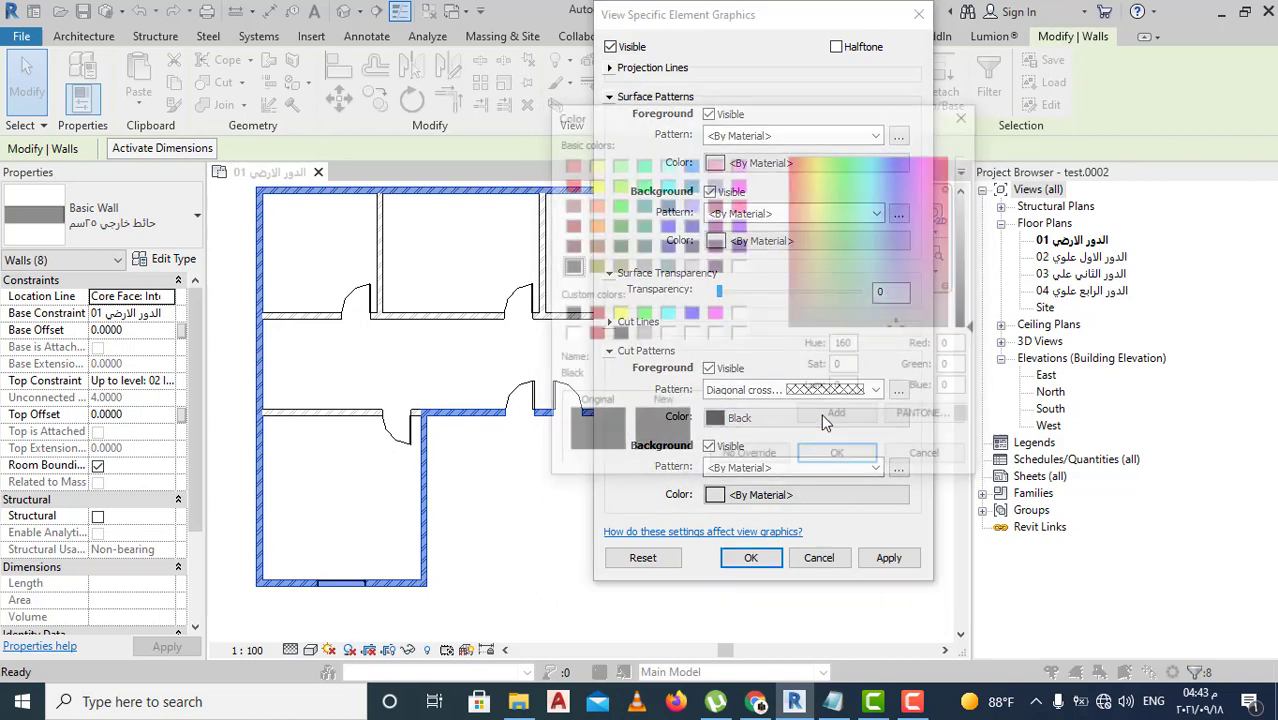
{"action": "left_click_drag", "start_coordinate": [936, 278], "coordinate": [946, 160]}
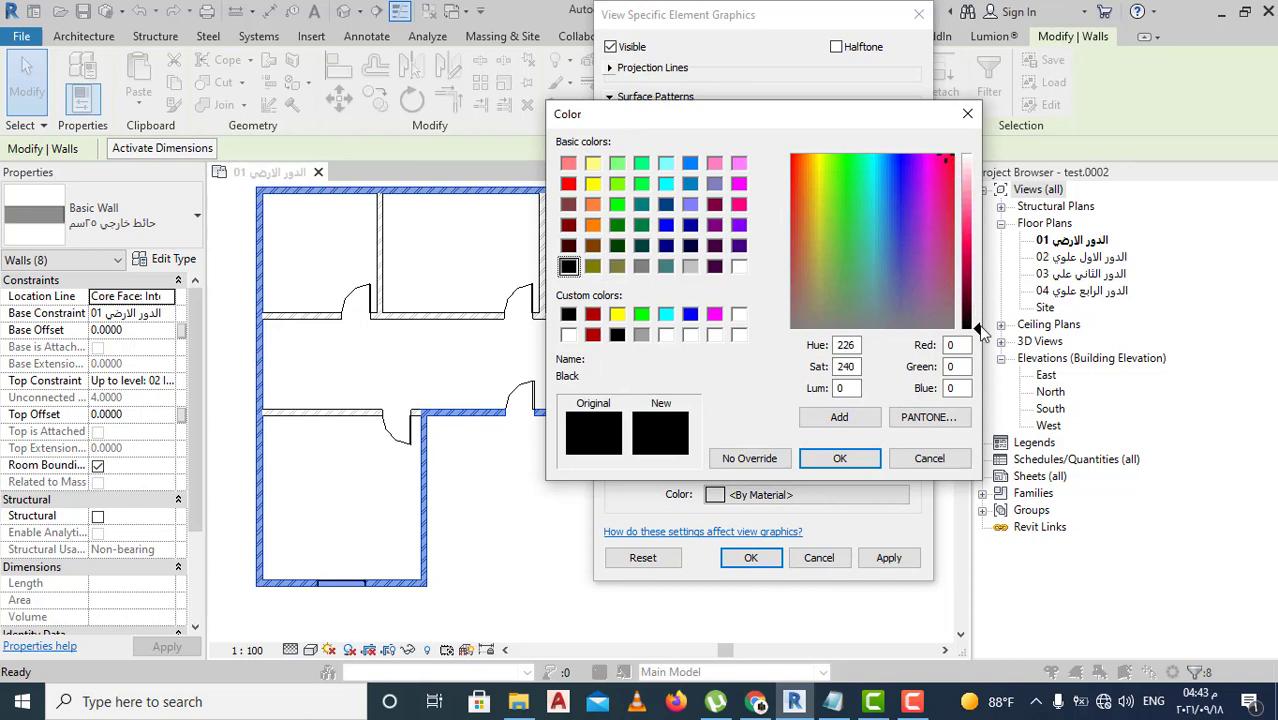
{"action": "left_click_drag", "start_coordinate": [980, 333], "coordinate": [950, 157]}
{"action": "left_click", "coordinate": [840, 459]}
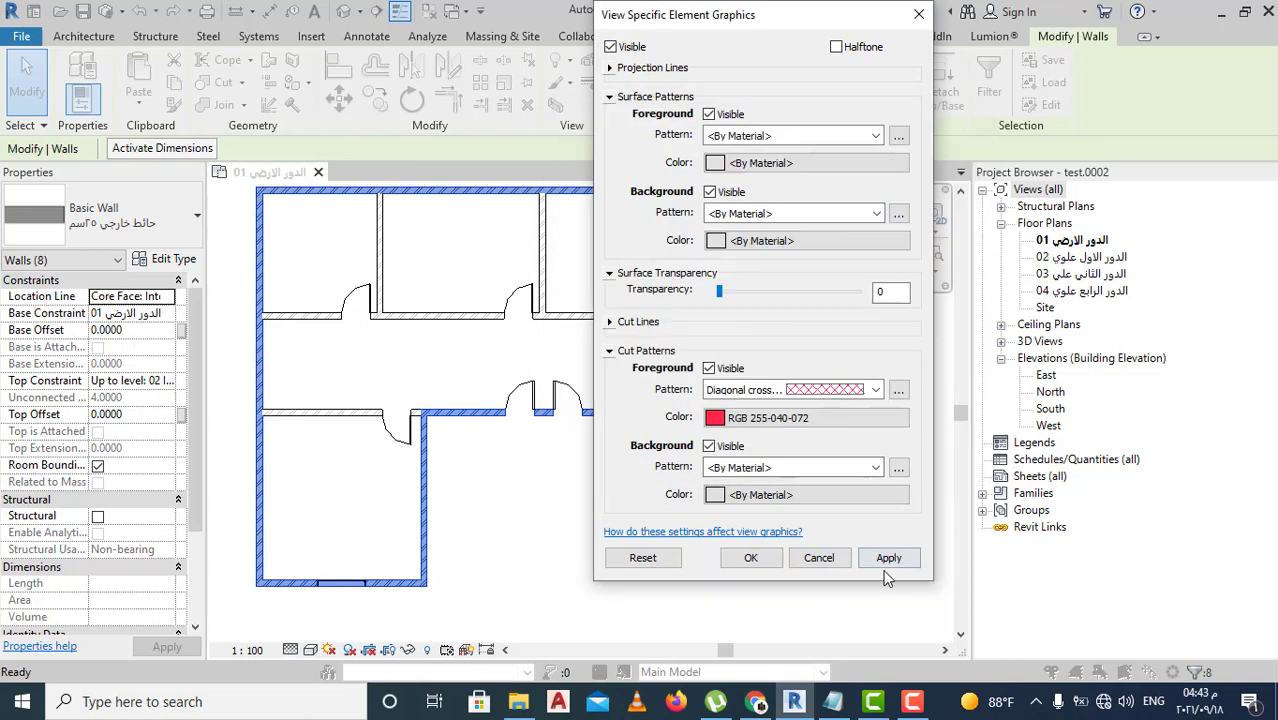
{"action": "left_click", "coordinate": [889, 558]}
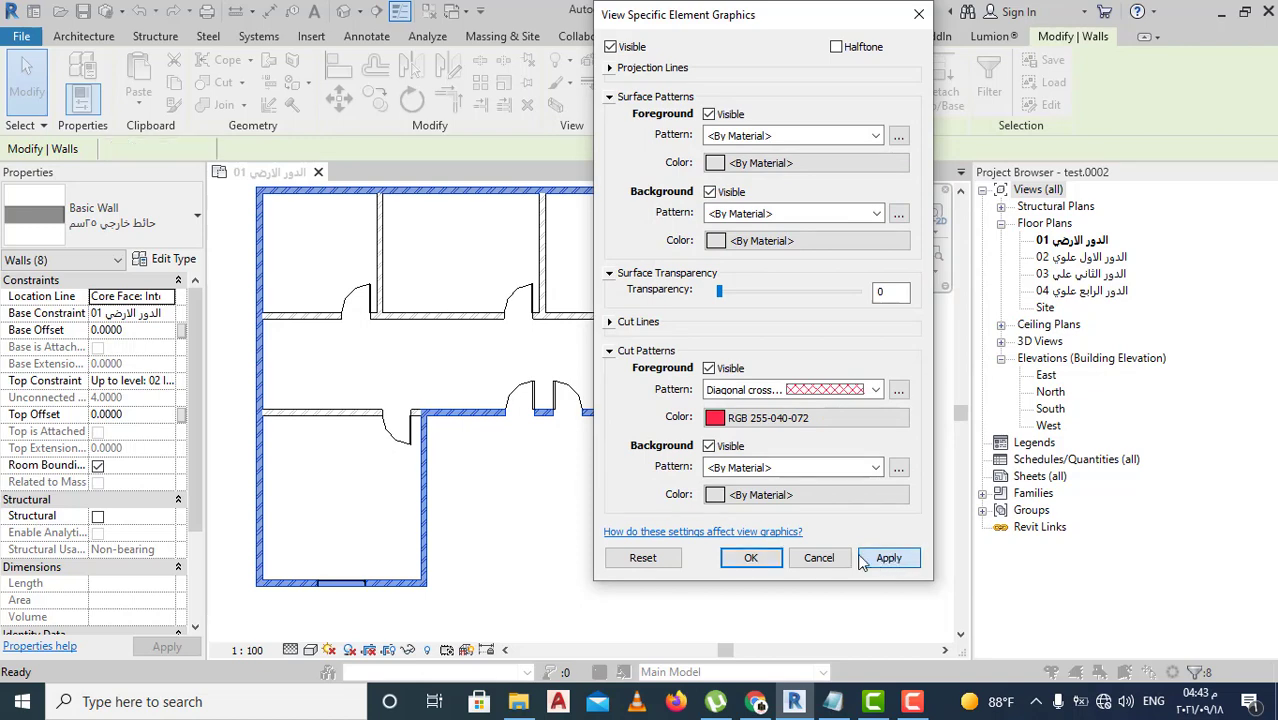
{"action": "left_click", "coordinate": [750, 558]}
{"action": "left_click", "coordinate": [577, 545]}
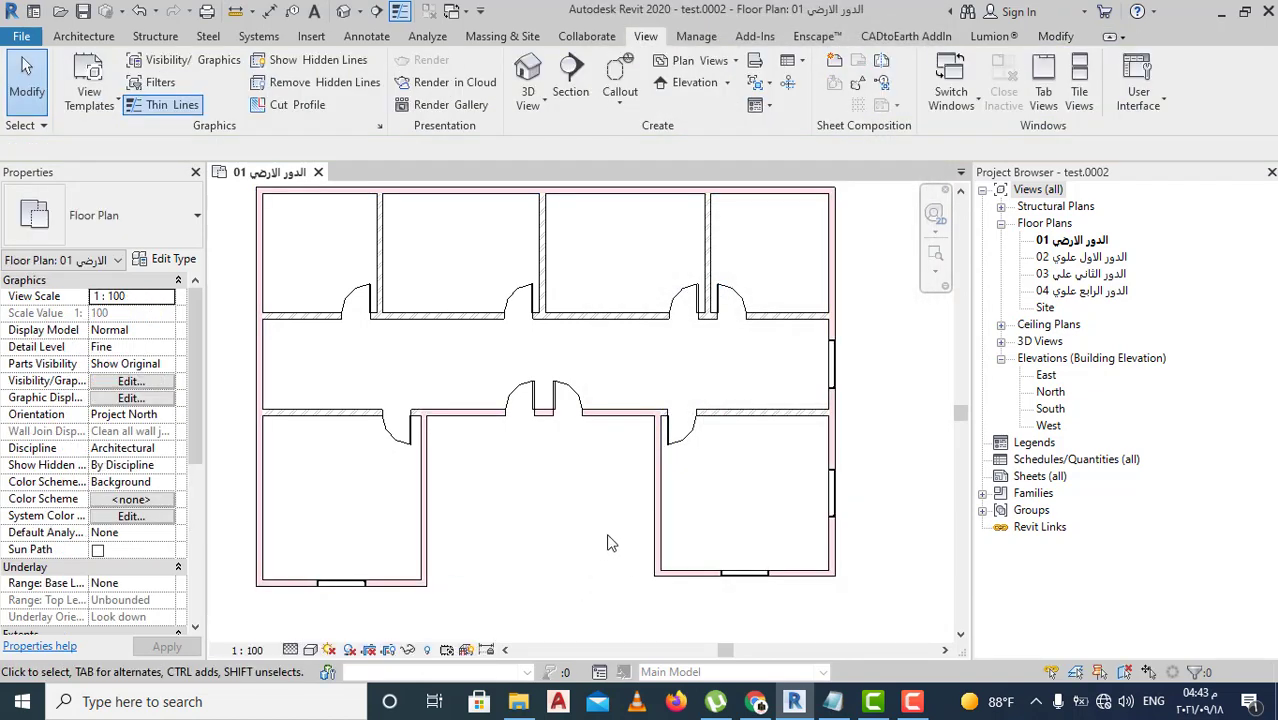
{"action": "scroll", "coordinate": [642, 349], "scroll_direction": "up", "scroll_amount": 2}
{"action": "scroll", "coordinate": [690, 420], "scroll_direction": "up", "scroll_amount": 2}
{"action": "scroll", "coordinate": [706, 440], "scroll_direction": "up", "scroll_amount": 2}
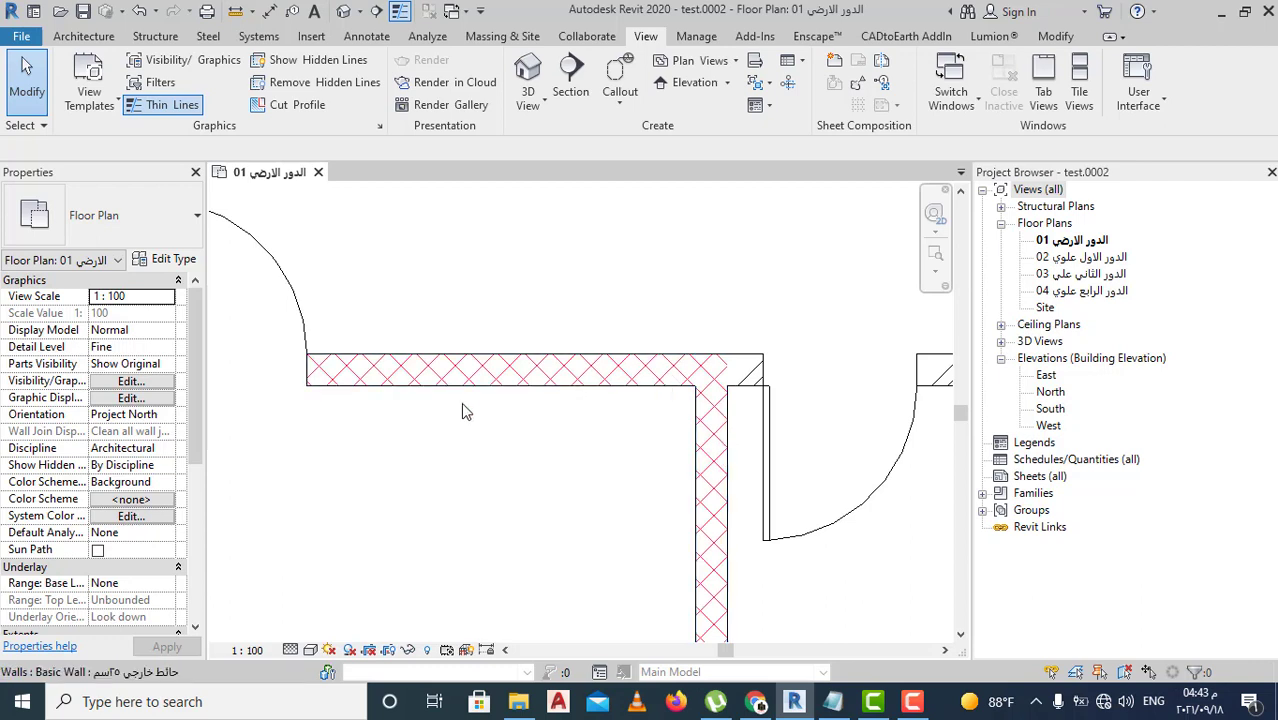
{"action": "scroll", "coordinate": [615, 437], "scroll_direction": "down", "scroll_amount": 2}
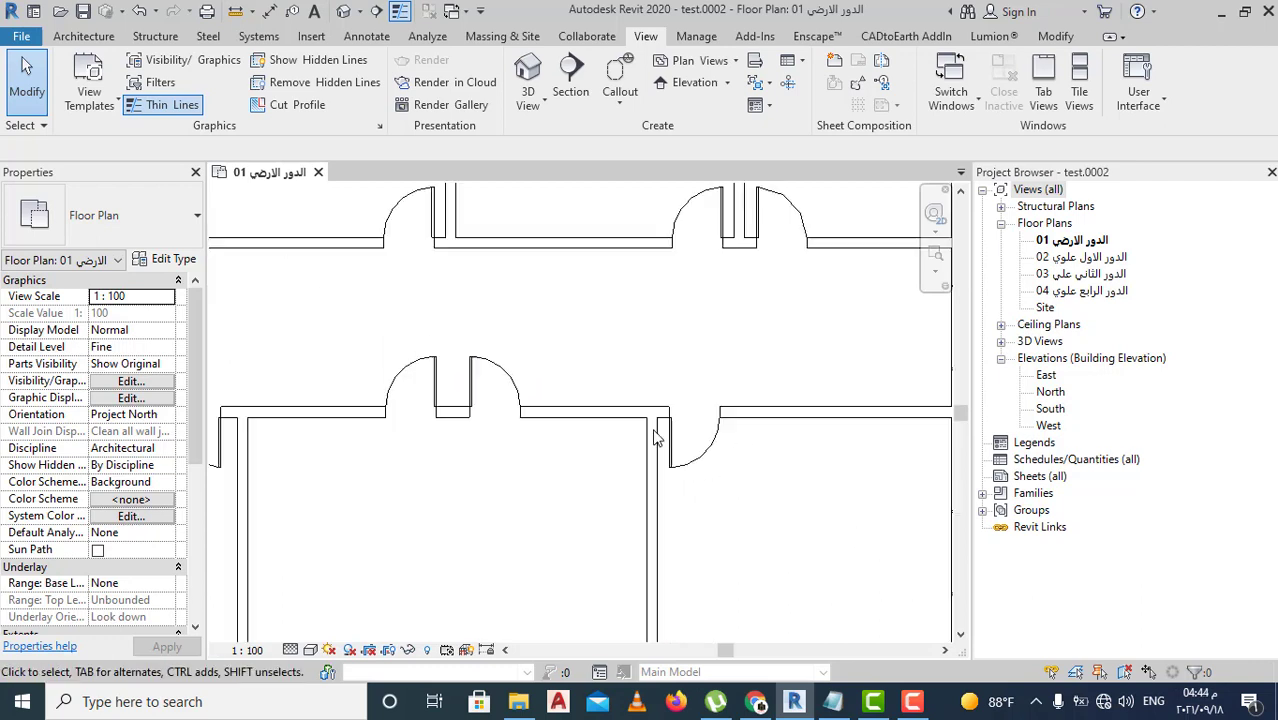
{"action": "scroll", "coordinate": [660, 432], "scroll_direction": "down", "scroll_amount": 2}
{"action": "scroll", "coordinate": [690, 433], "scroll_direction": "down", "scroll_amount": 1}
{"action": "scroll", "coordinate": [690, 433], "scroll_direction": "up", "scroll_amount": 3}
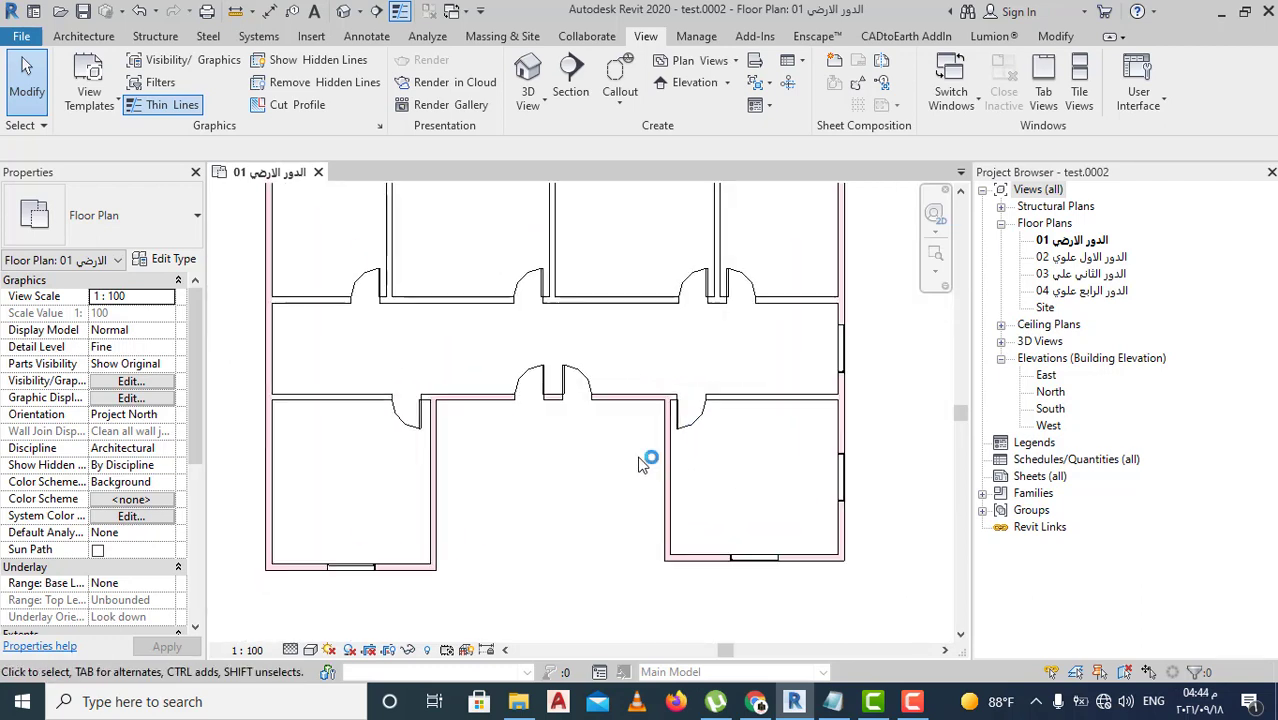
{"action": "scroll", "coordinate": [650, 536], "scroll_direction": "down", "scroll_amount": 2}
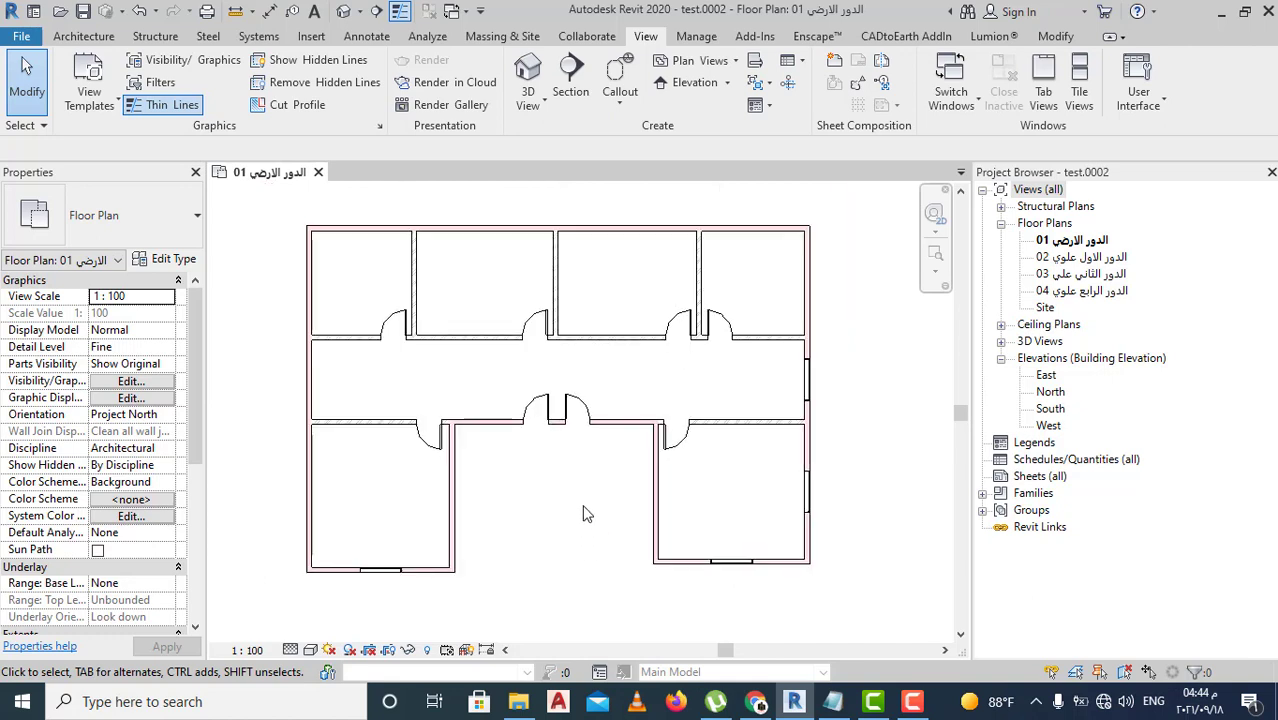
{"action": "scroll", "coordinate": [430, 480], "scroll_direction": "up", "scroll_amount": 2}
{"action": "scroll", "coordinate": [432, 484], "scroll_direction": "up", "scroll_amount": 2}
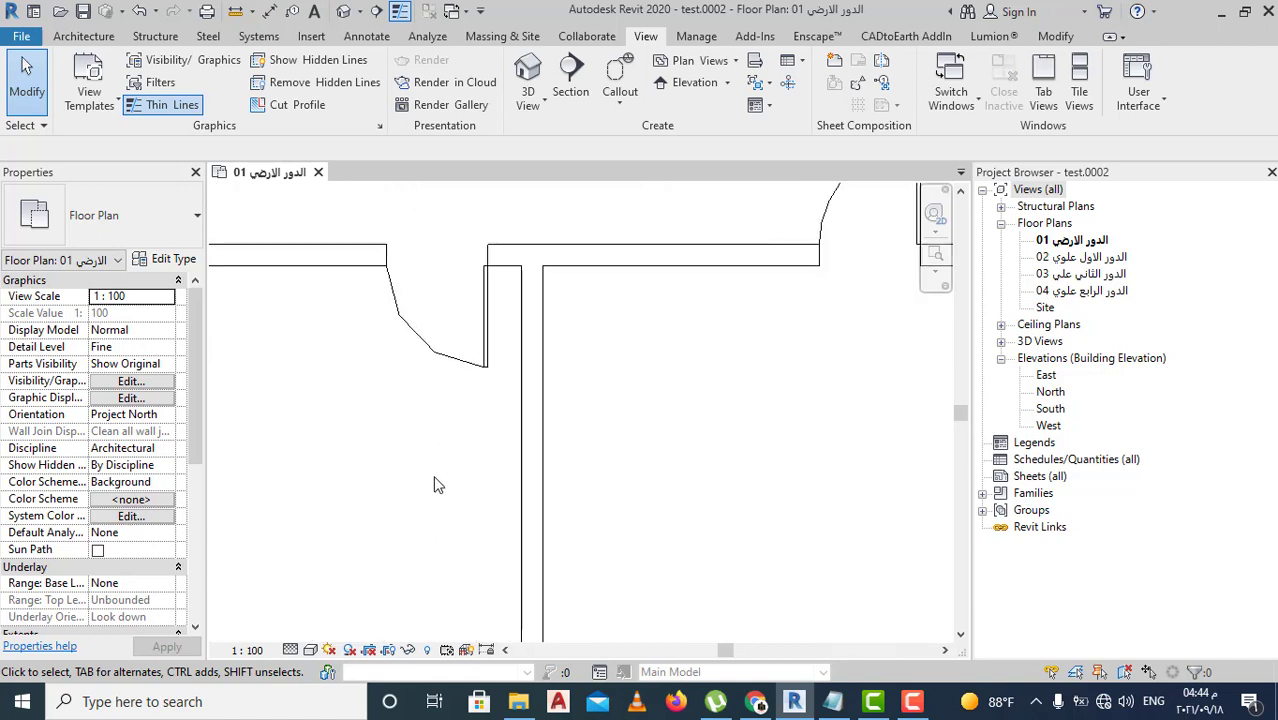
{"action": "scroll", "coordinate": [440, 484], "scroll_direction": "up", "scroll_amount": 1}
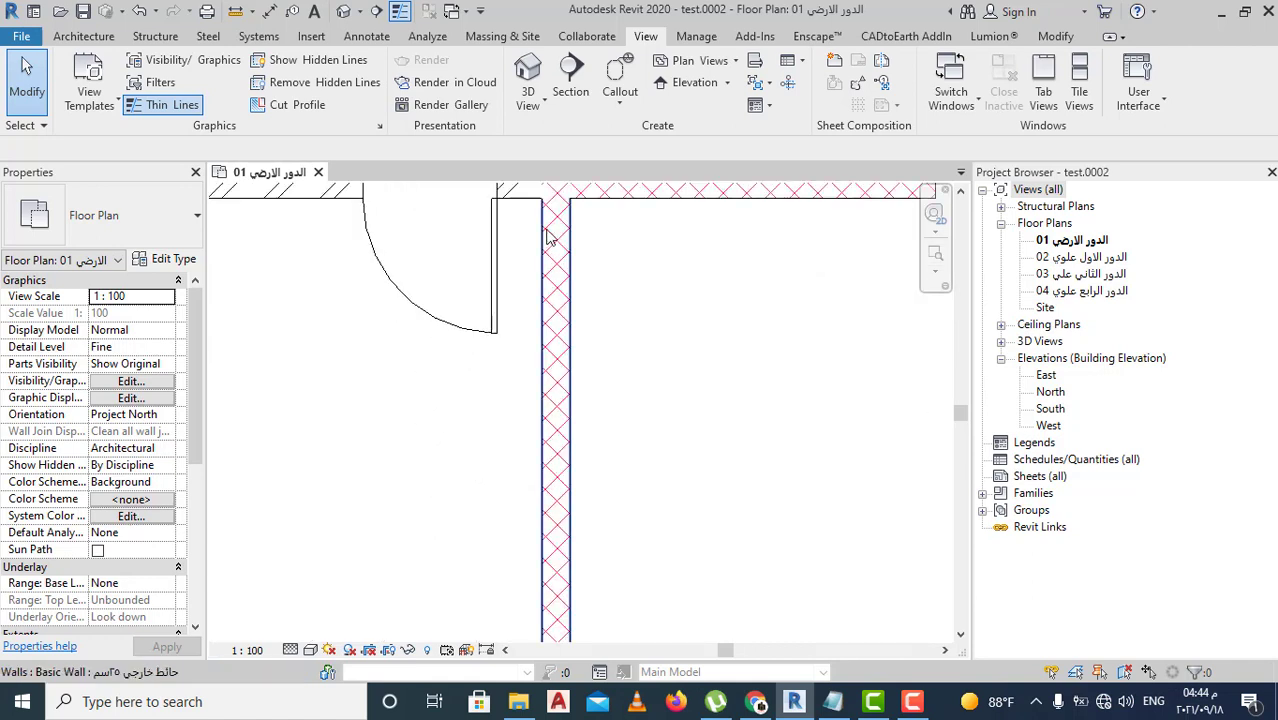
{"action": "scroll", "coordinate": [588, 469], "scroll_direction": "down", "scroll_amount": 1}
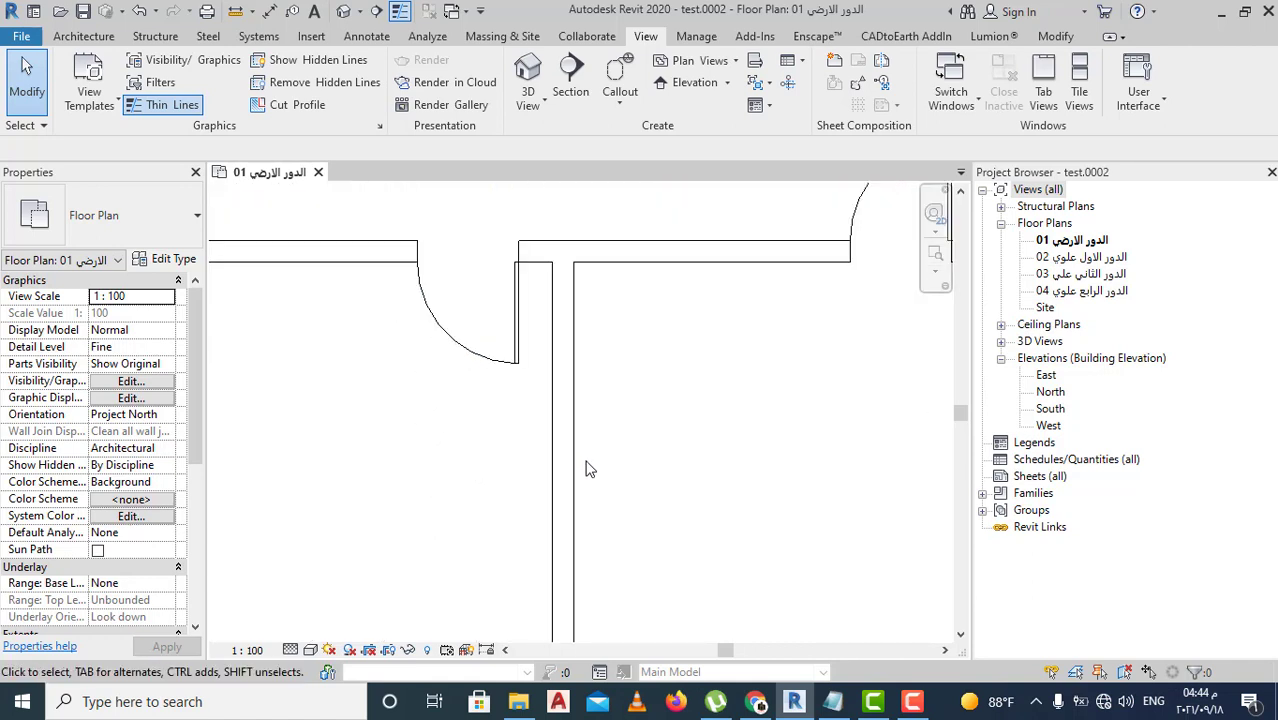
{"action": "scroll", "coordinate": [588, 469], "scroll_direction": "down", "scroll_amount": 1}
{"action": "scroll", "coordinate": [586, 465], "scroll_direction": "down", "scroll_amount": 1}
{"action": "scroll", "coordinate": [586, 440], "scroll_direction": "down", "scroll_amount": 1}
{"action": "scroll", "coordinate": [594, 420], "scroll_direction": "down", "scroll_amount": 2}
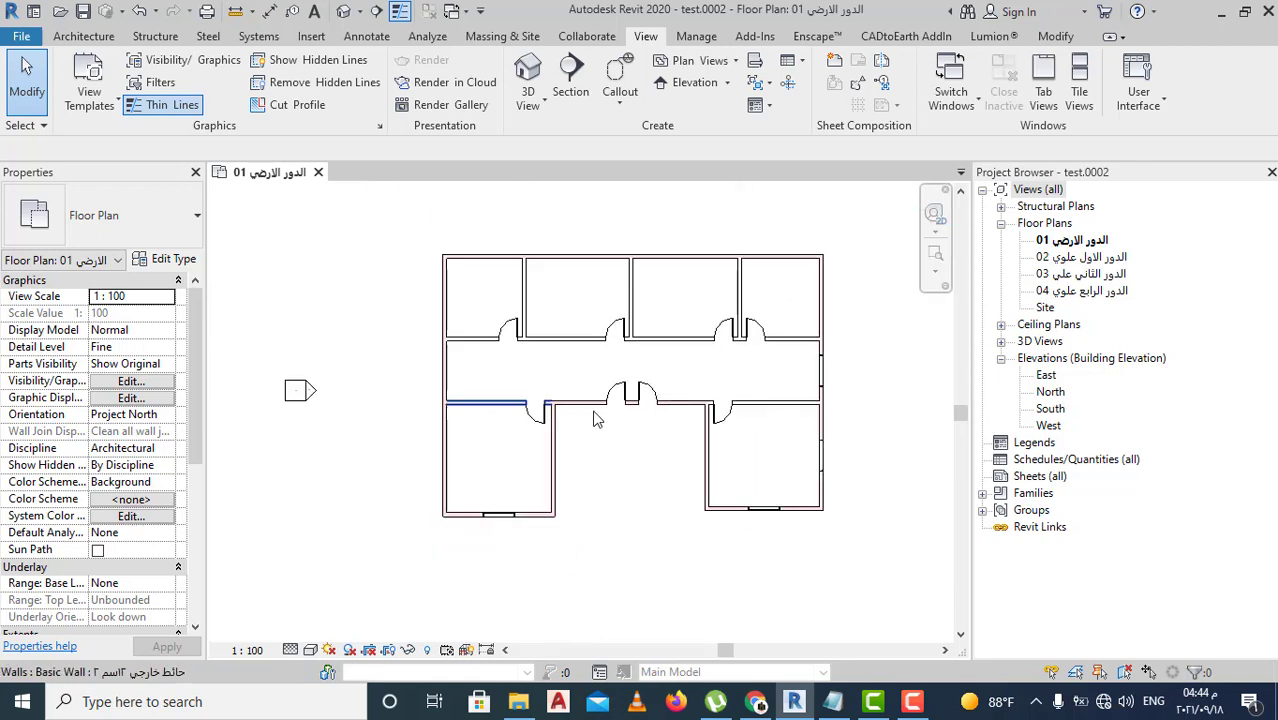
{"action": "scroll", "coordinate": [800, 373], "scroll_direction": "up", "scroll_amount": 2}
{"action": "scroll", "coordinate": [800, 373], "scroll_direction": "down", "scroll_amount": 1}
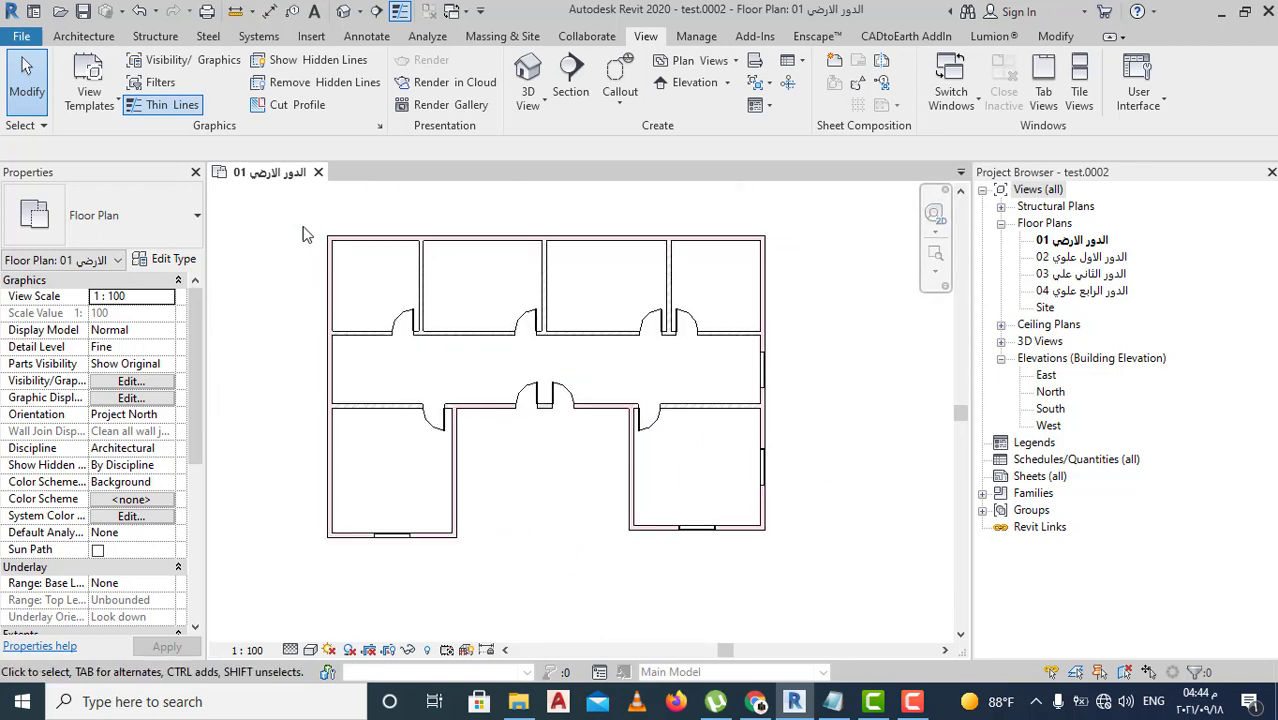
Window-select the whole plan, then filter out Doors and Windows to keep only the 14 walls.
{"action": "mouse_move", "coordinate": [300, 209]}
{"action": "left_mouse_down"}
{"action": "mouse_move", "coordinate": [750, 521]}
{"action": "mouse_move", "coordinate": [805, 605]}
{"action": "left_mouse_up"}
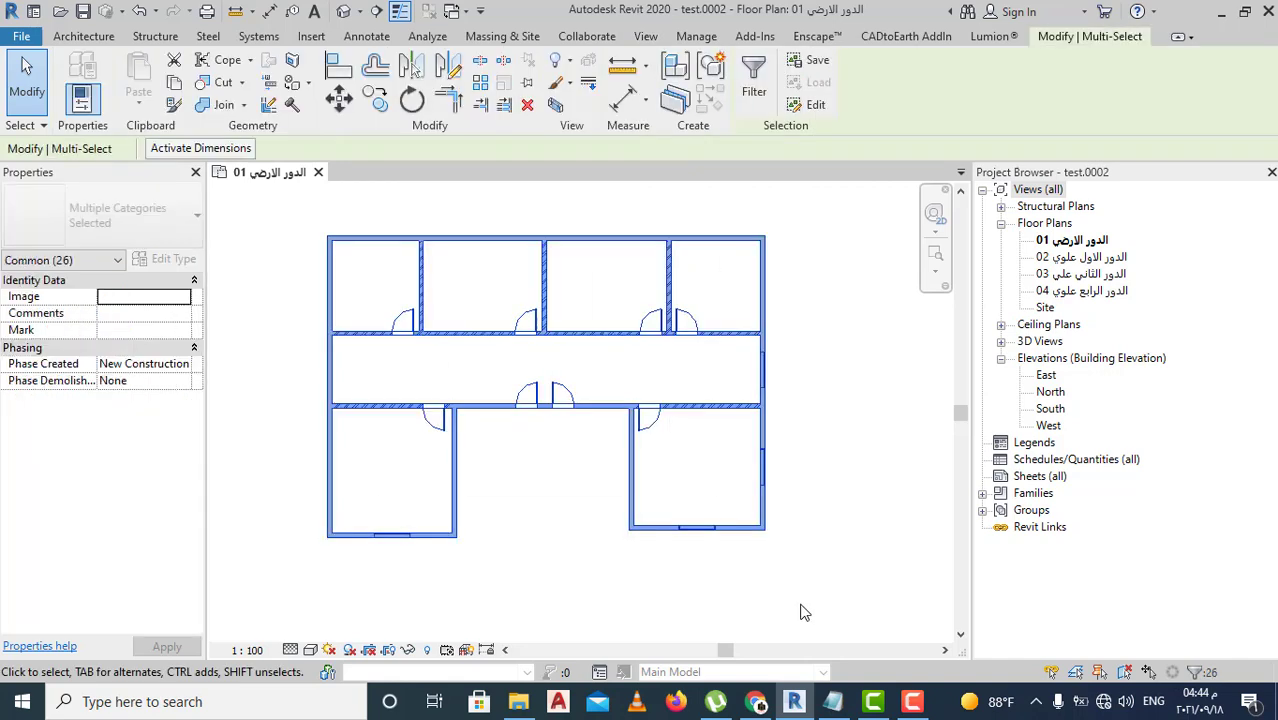
{"action": "left_click", "coordinate": [757, 92]}
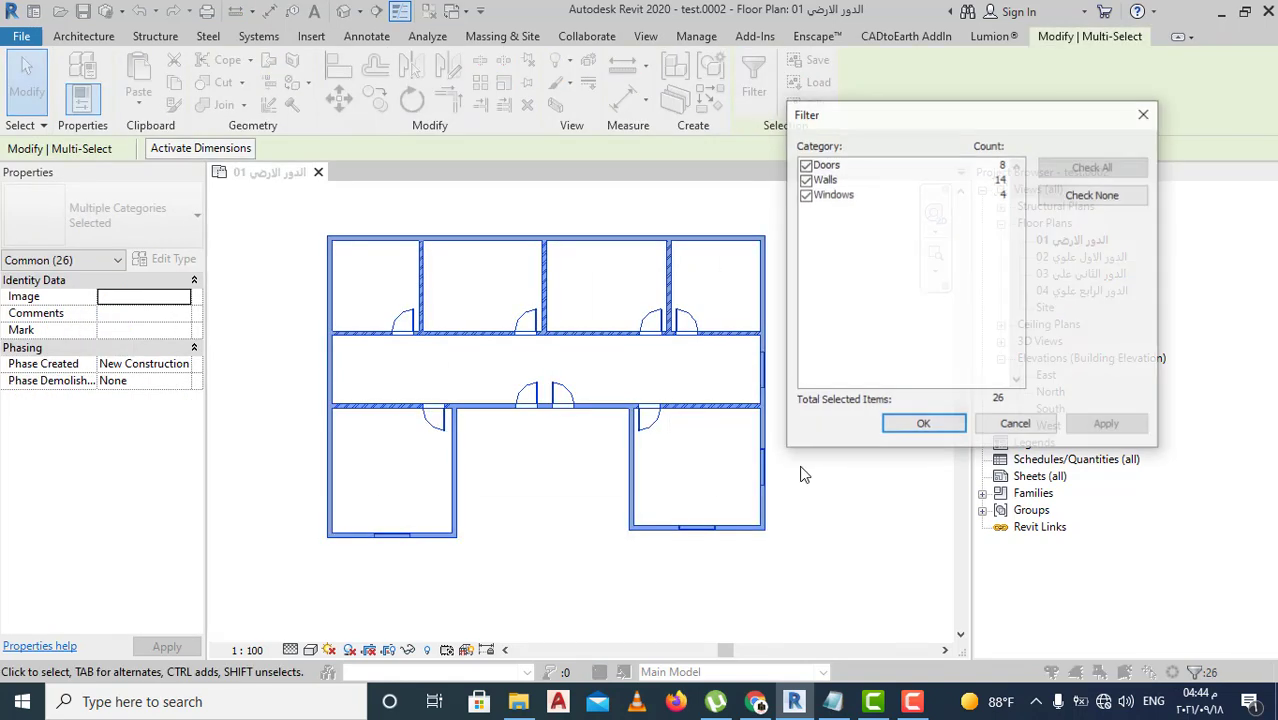
{"action": "left_click", "coordinate": [805, 196]}
{"action": "left_click", "coordinate": [805, 165]}
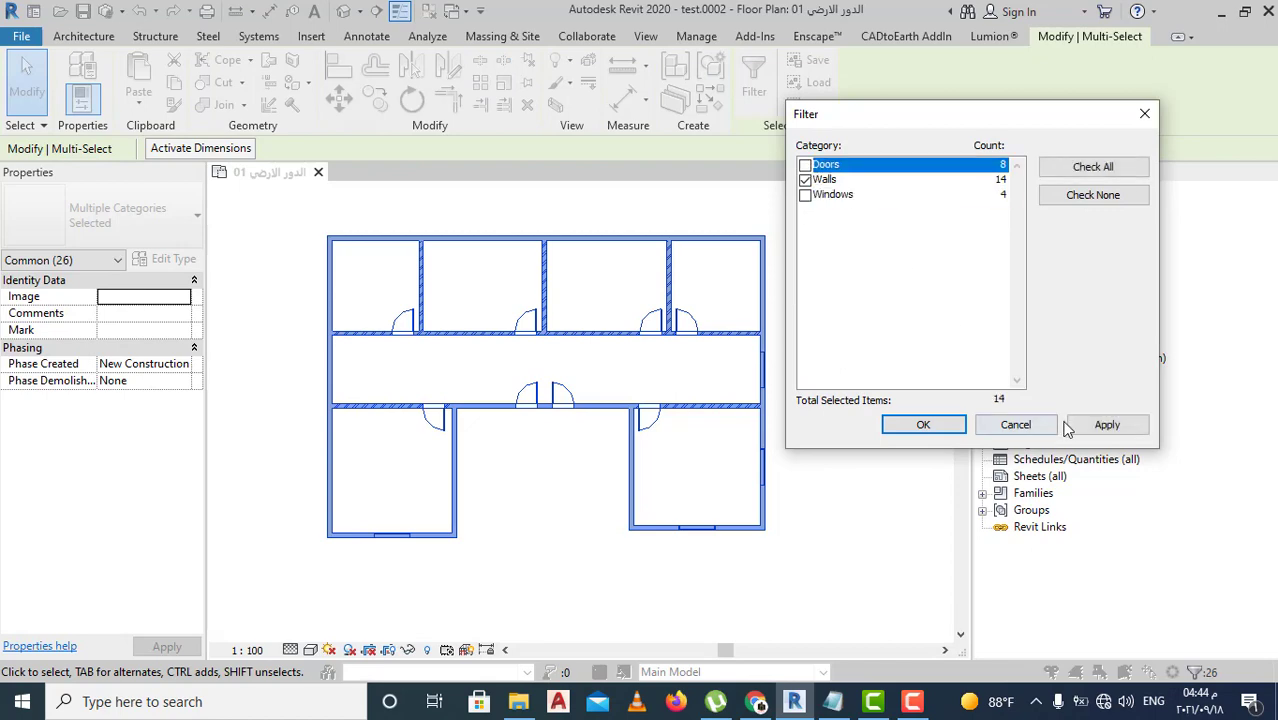
{"action": "left_click", "coordinate": [1107, 425]}
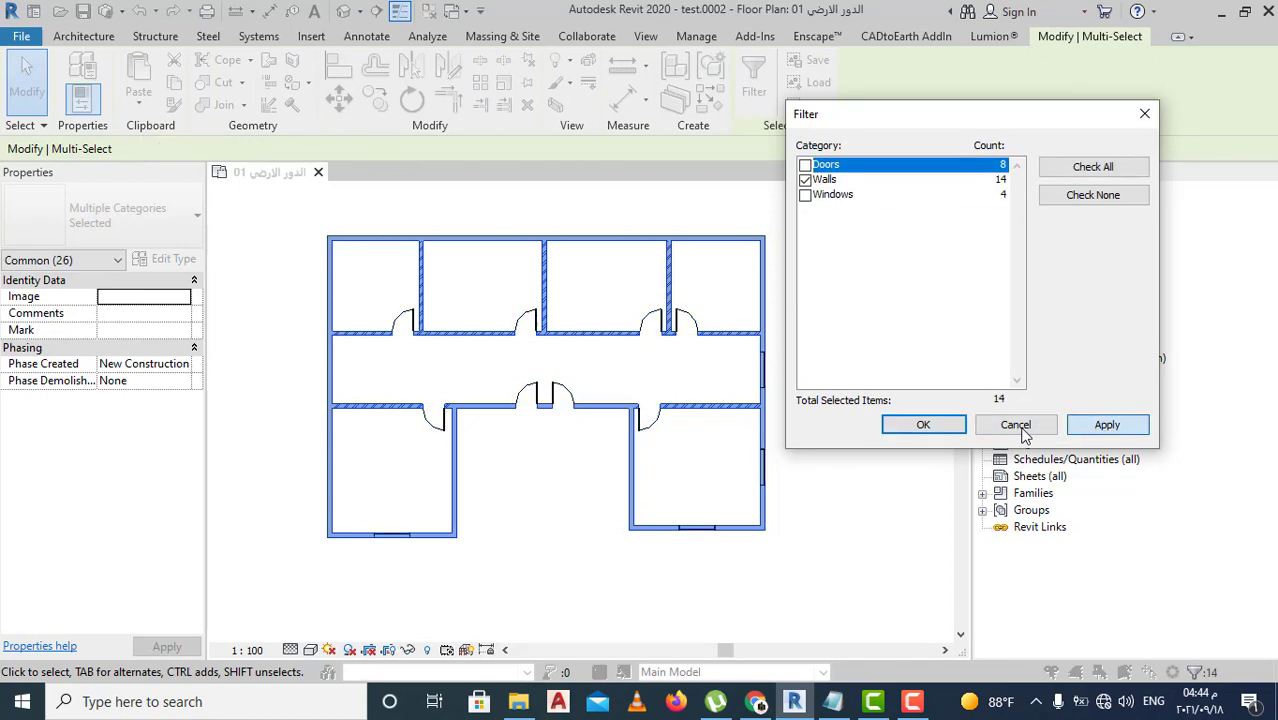
{"action": "left_click", "coordinate": [922, 424]}
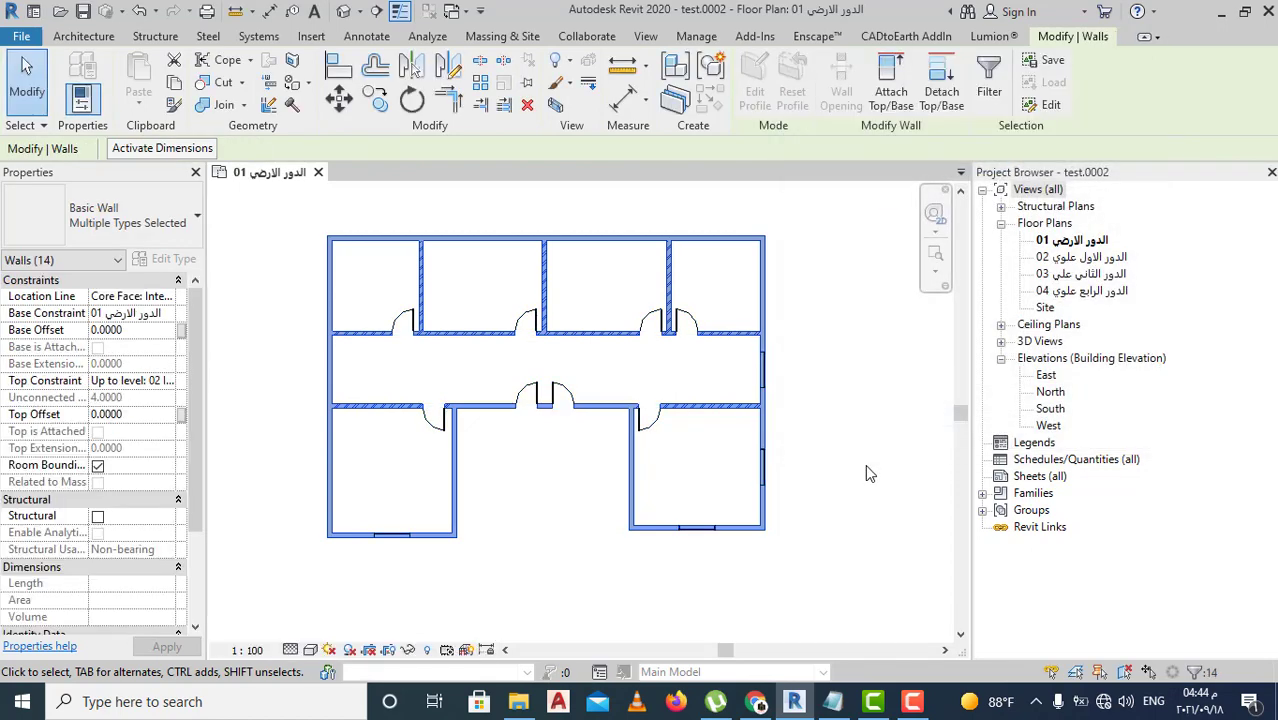
Open the walls' Override Graphics in View by Element and expand the Cut Lines section.
{"action": "right_click", "coordinate": [758, 391]}
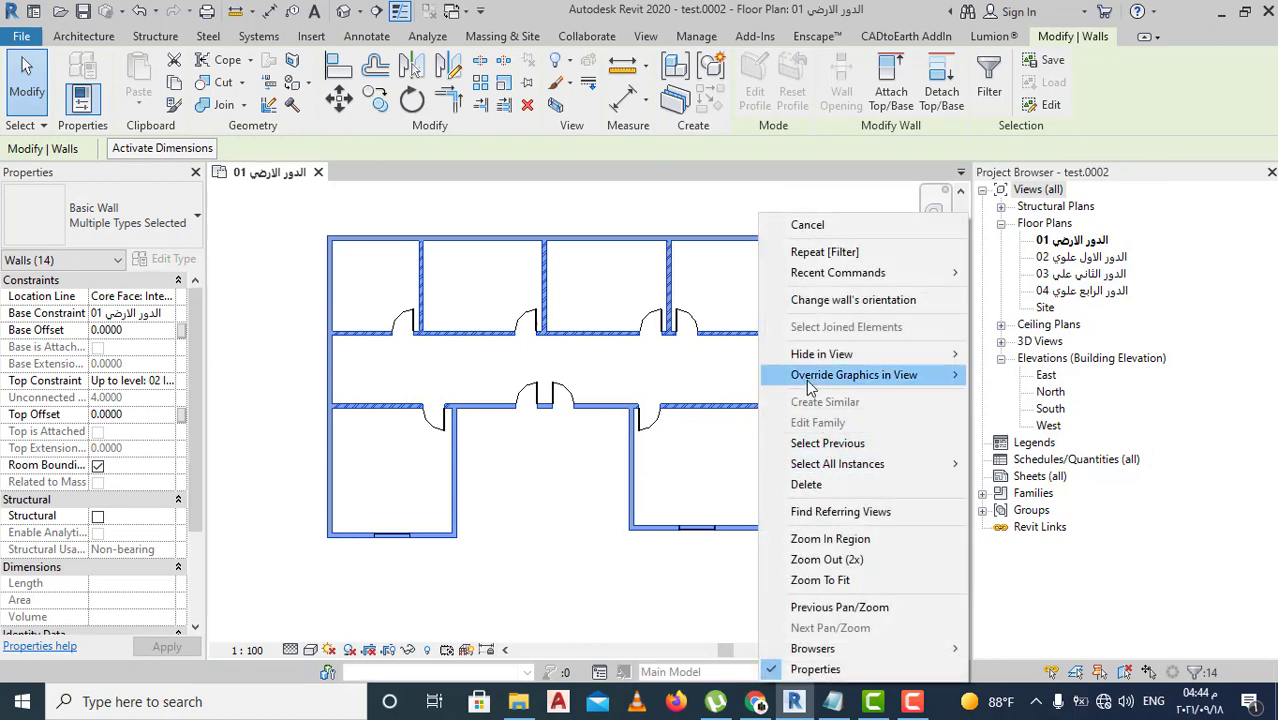
{"action": "mouse_move", "coordinate": [853, 375]}
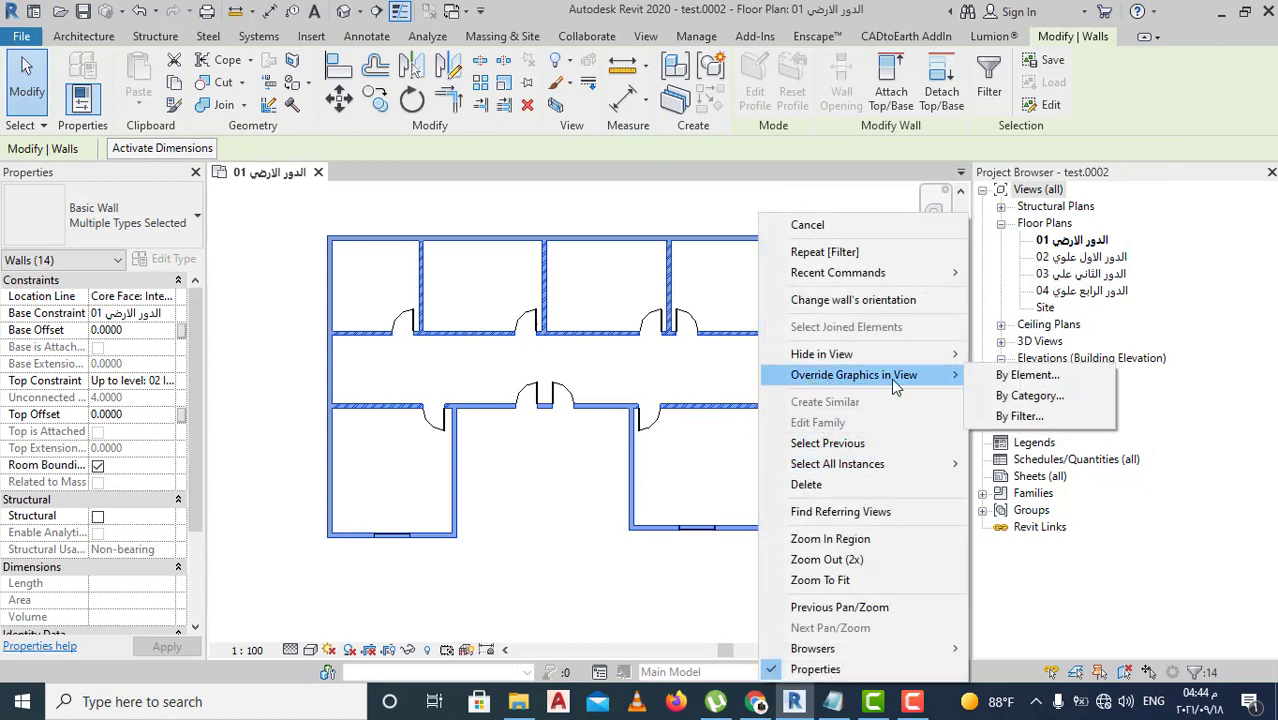
{"action": "left_click", "coordinate": [1020, 376]}
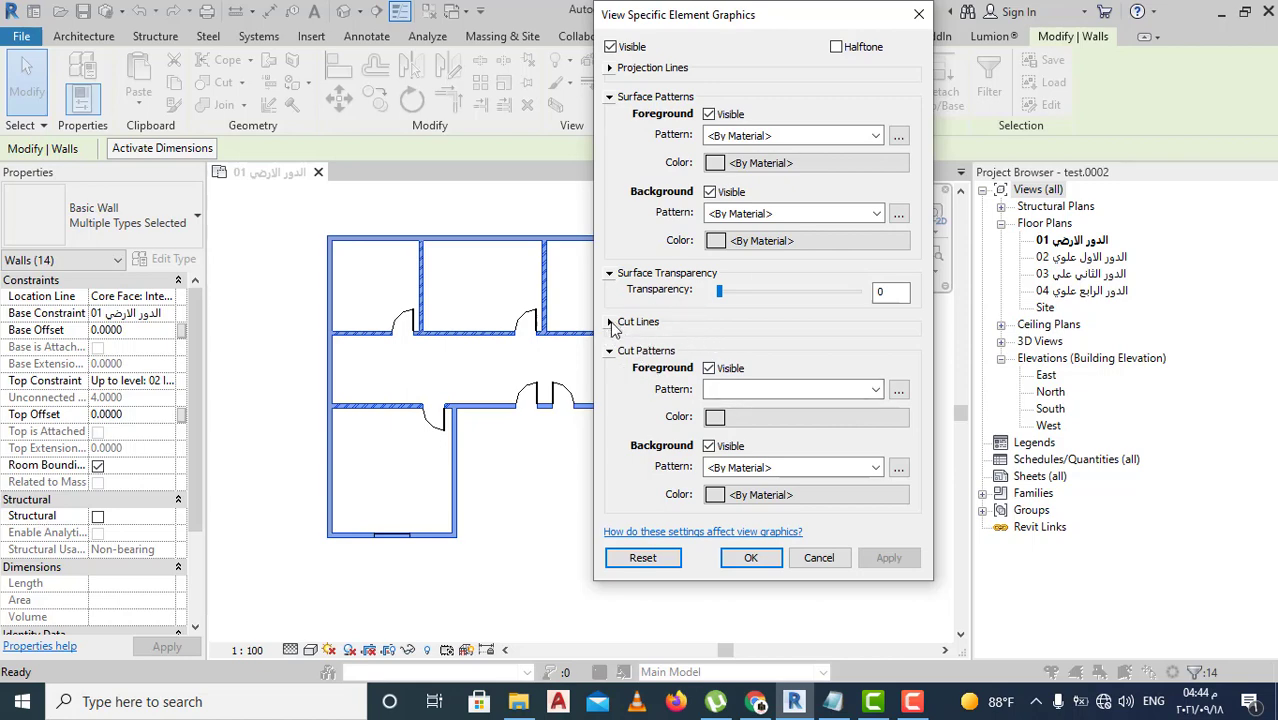
{"action": "left_click", "coordinate": [610, 322]}
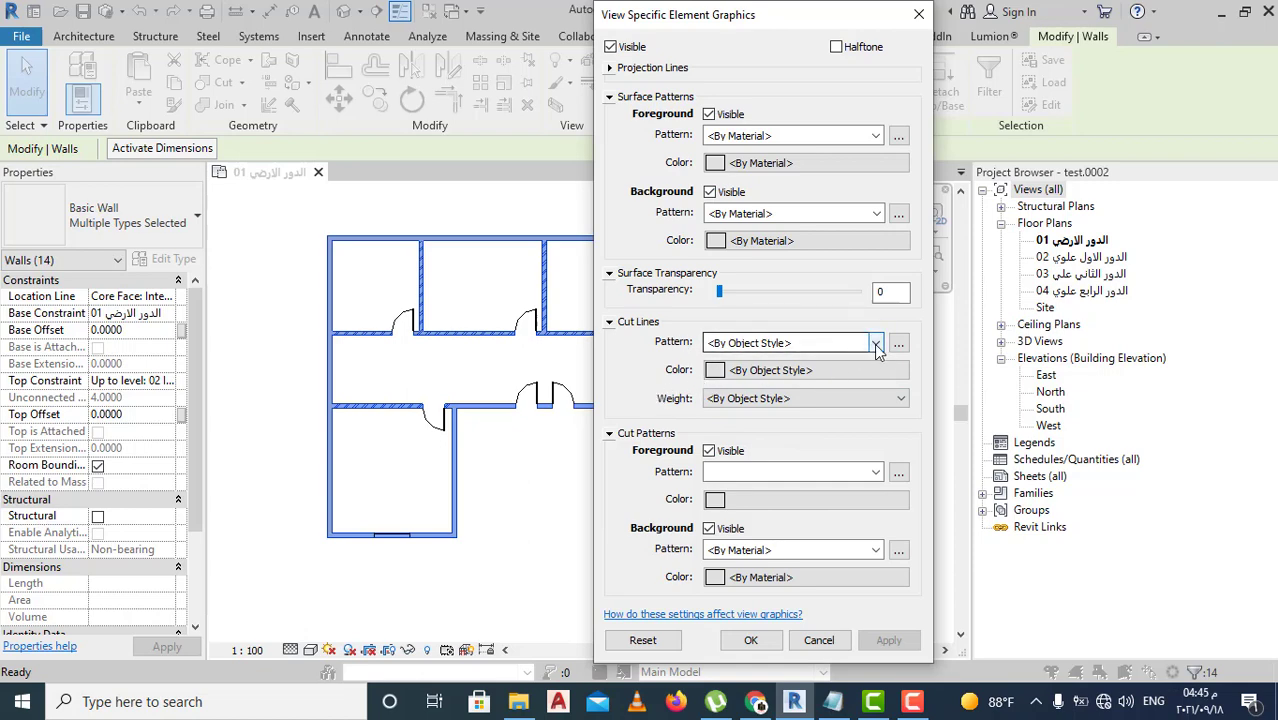
Override the walls' cut lines to Solid pattern, Green colour and weight 5, and apply.
{"action": "left_click", "coordinate": [876, 344]}
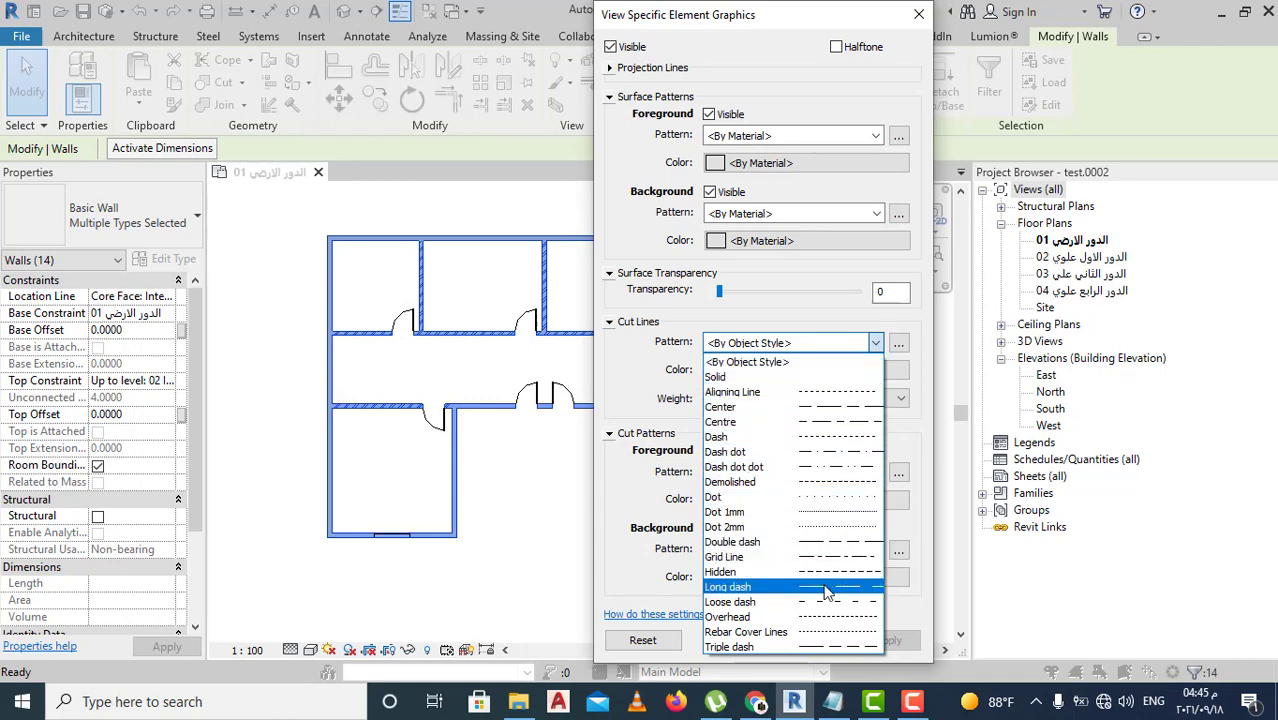
{"action": "left_click", "coordinate": [795, 376]}
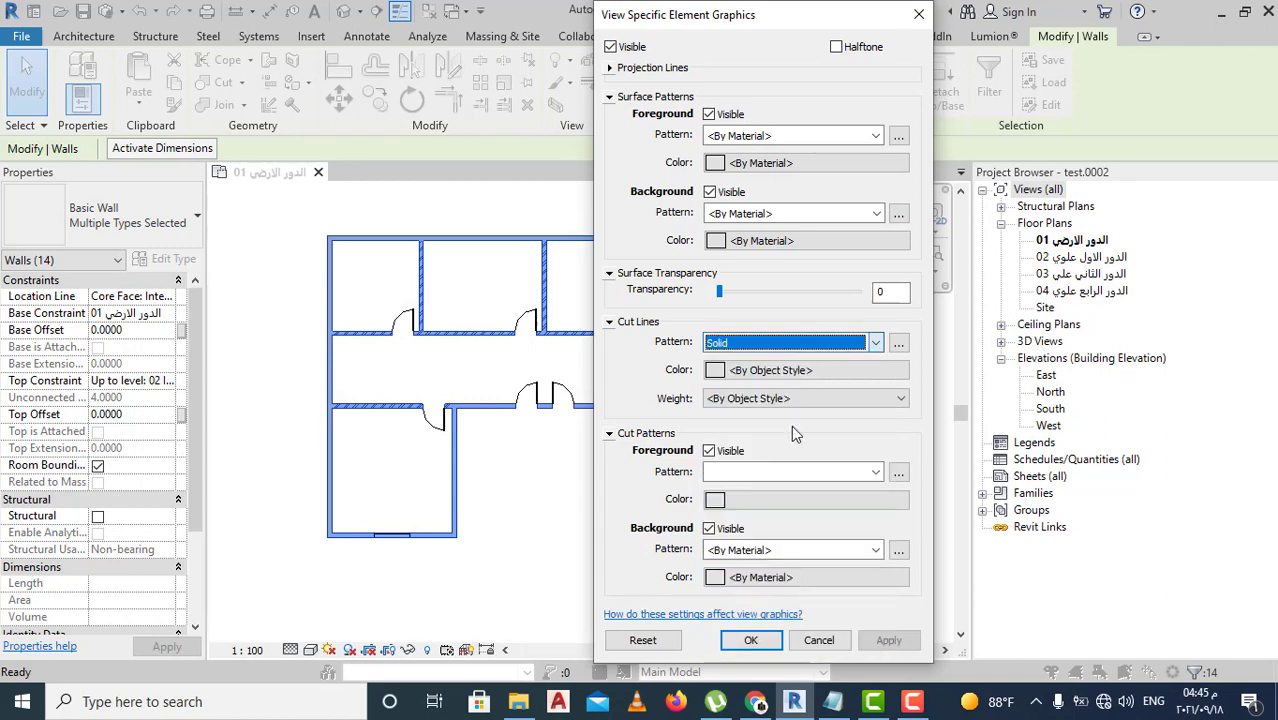
{"action": "left_click", "coordinate": [760, 370]}
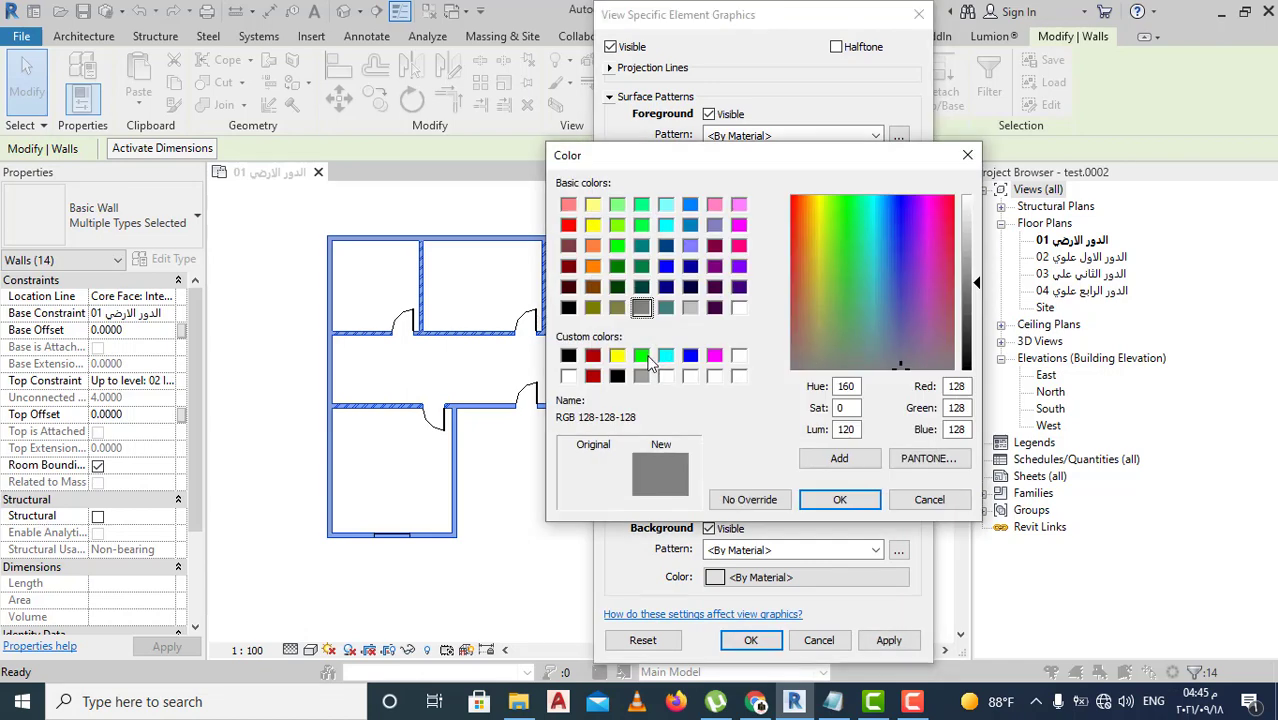
{"action": "left_click", "coordinate": [641, 356]}
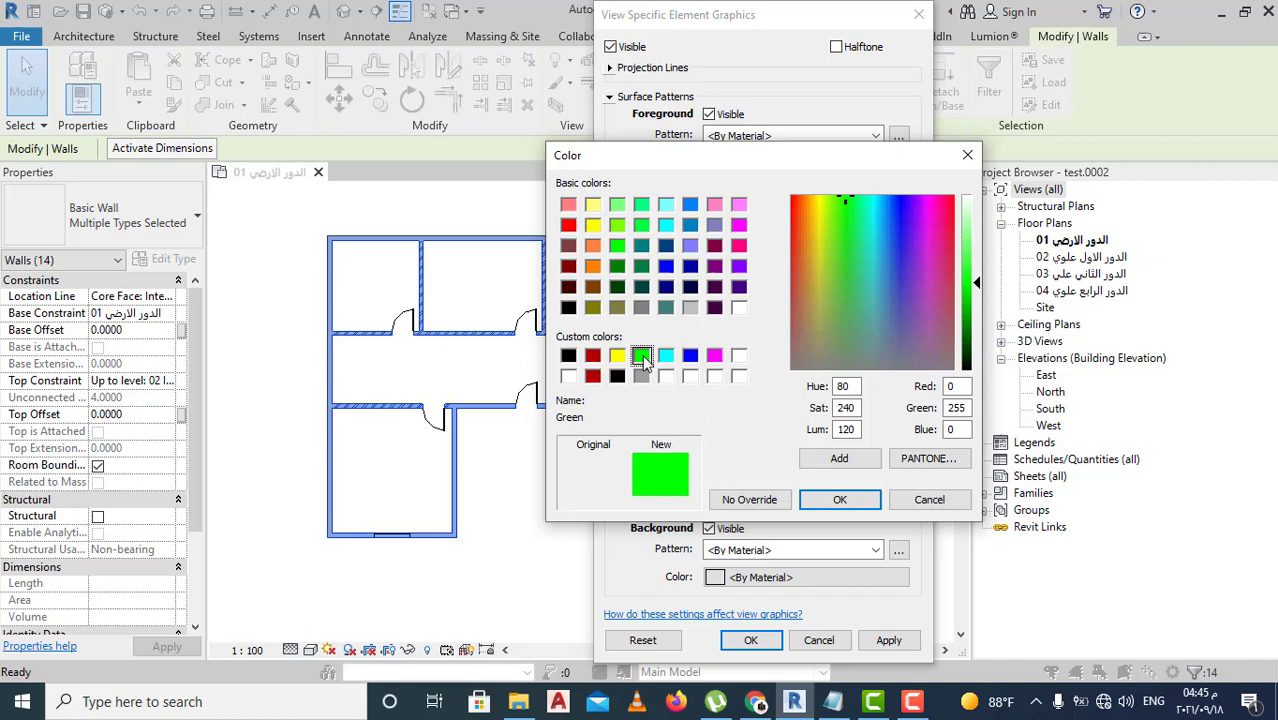
{"action": "left_click", "coordinate": [840, 499]}
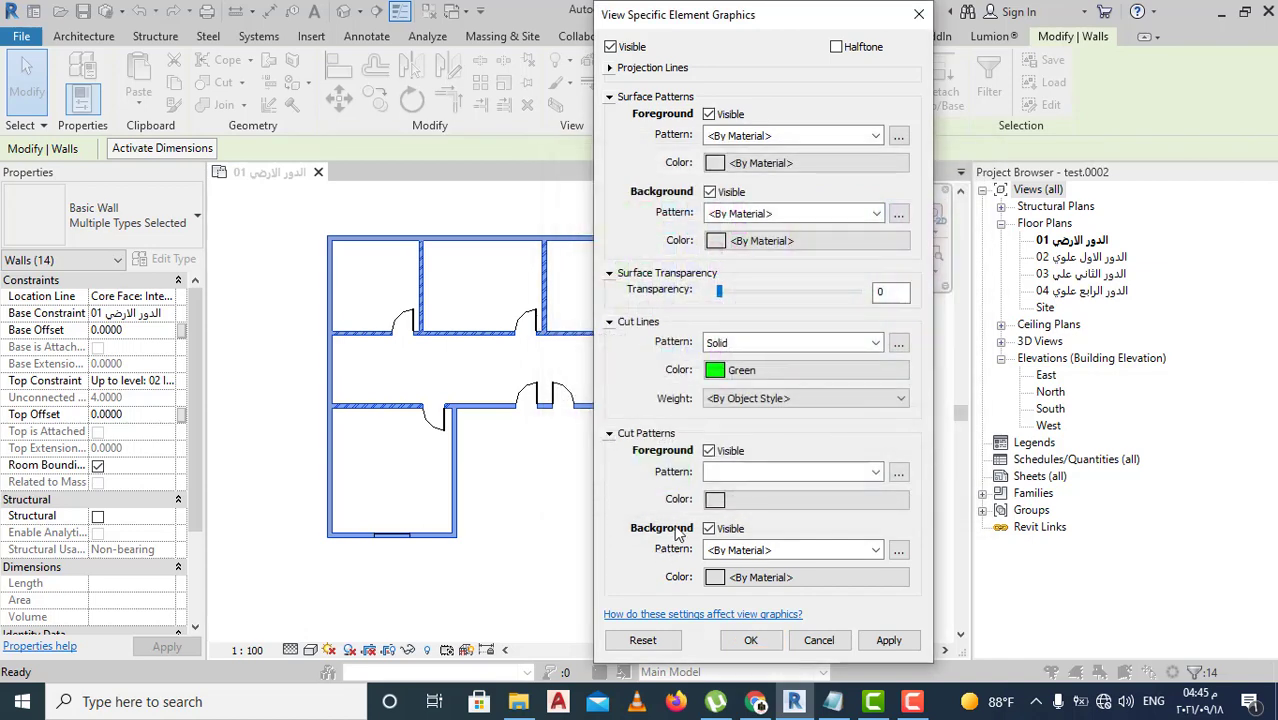
{"action": "left_click", "coordinate": [901, 399]}
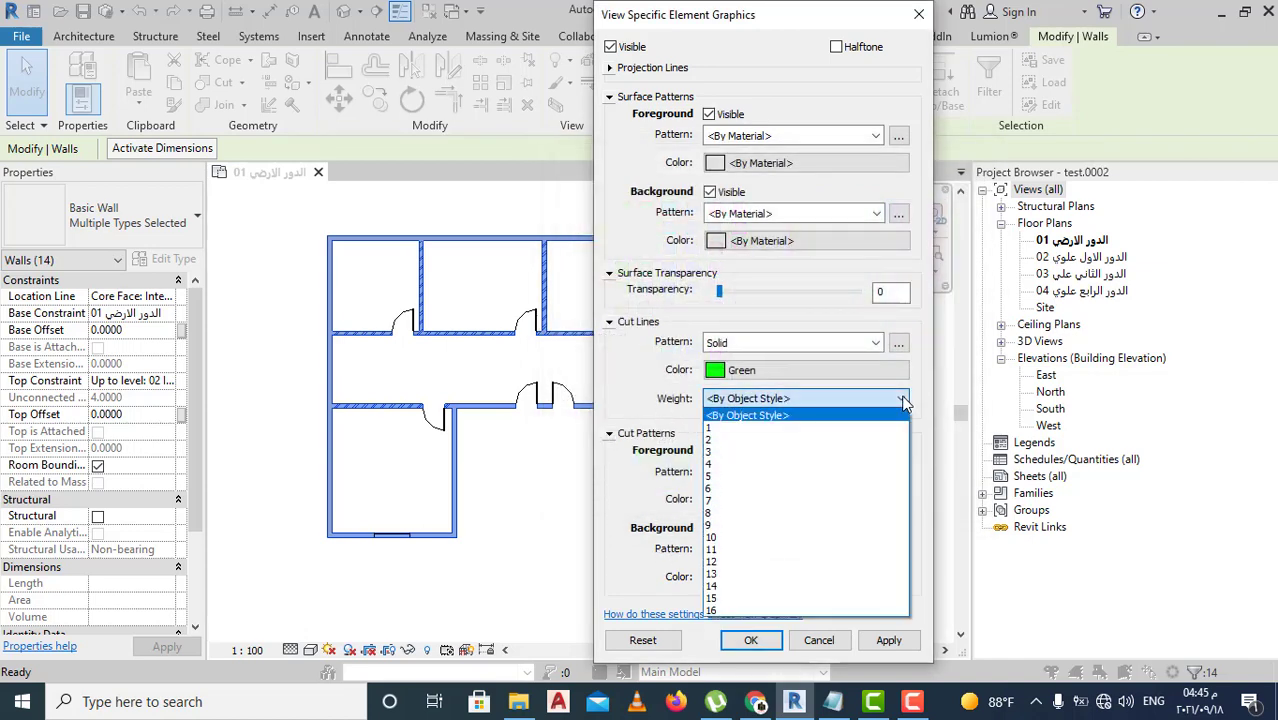
{"action": "left_click", "coordinate": [722, 477]}
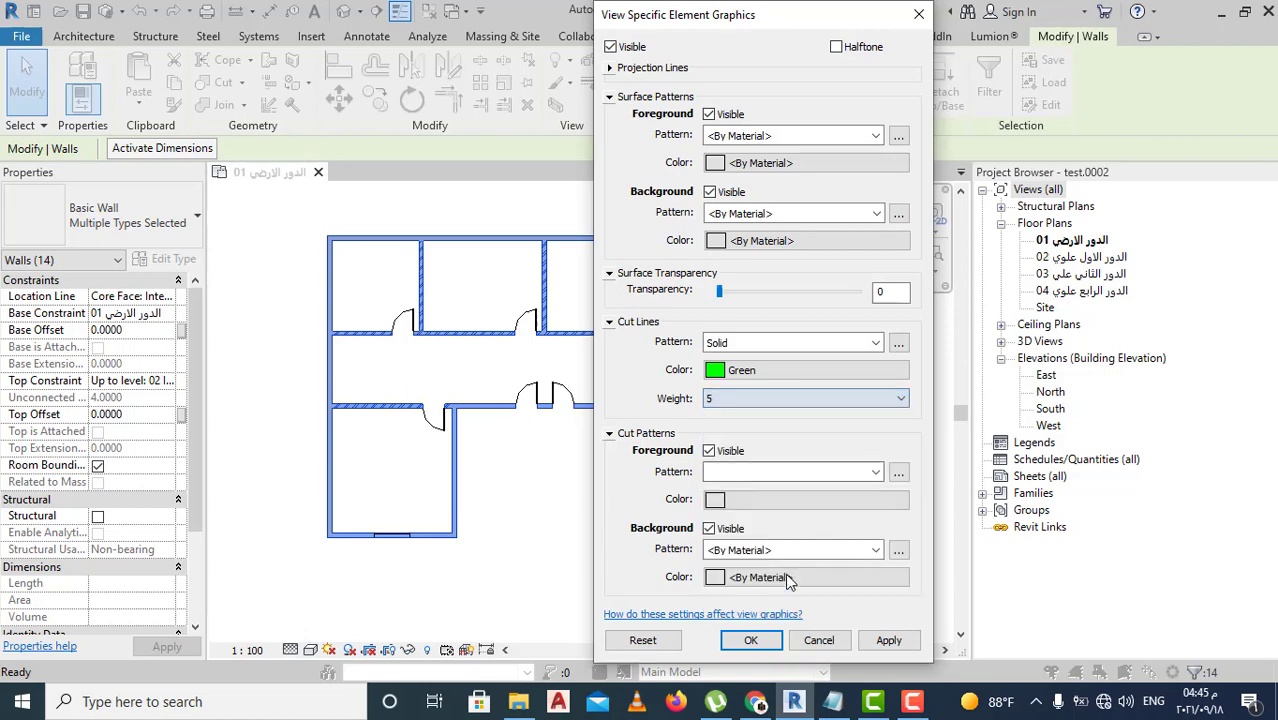
{"action": "left_click", "coordinate": [889, 641]}
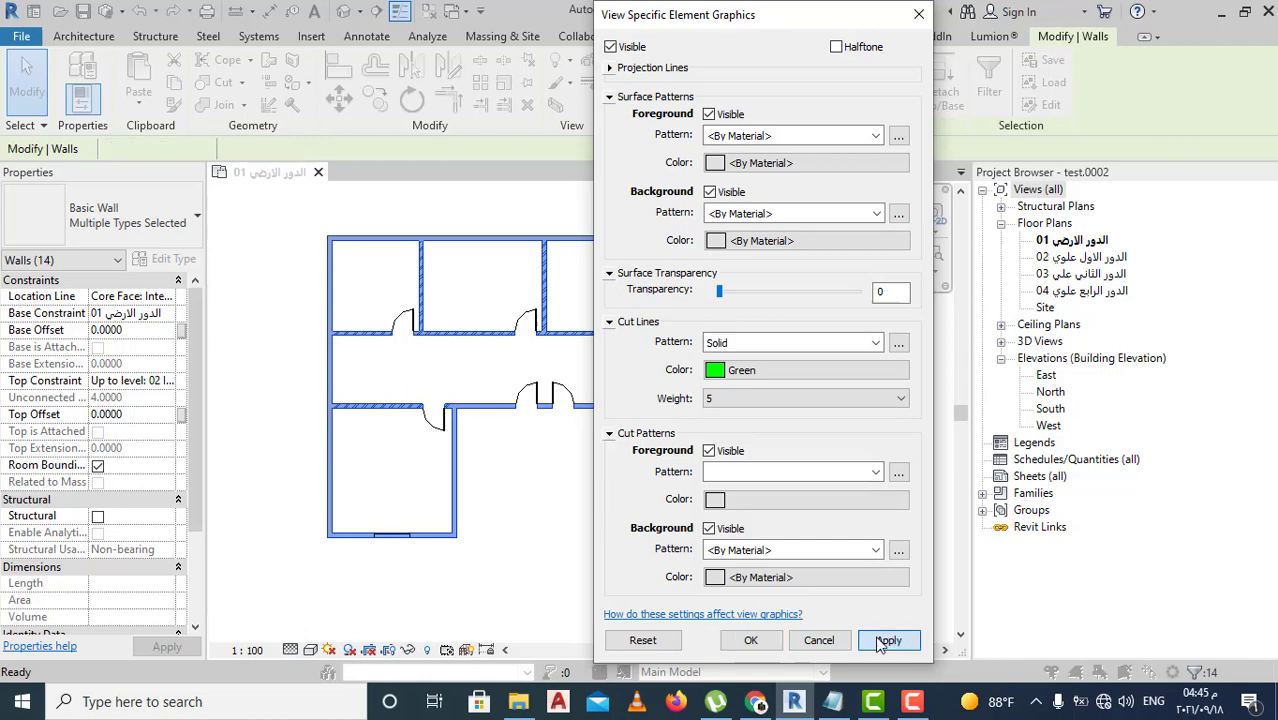
{"action": "left_click", "coordinate": [749, 641]}
{"action": "left_click", "coordinate": [548, 557]}
{"action": "scroll", "coordinate": [627, 480], "scroll_direction": "up", "scroll_amount": 1}
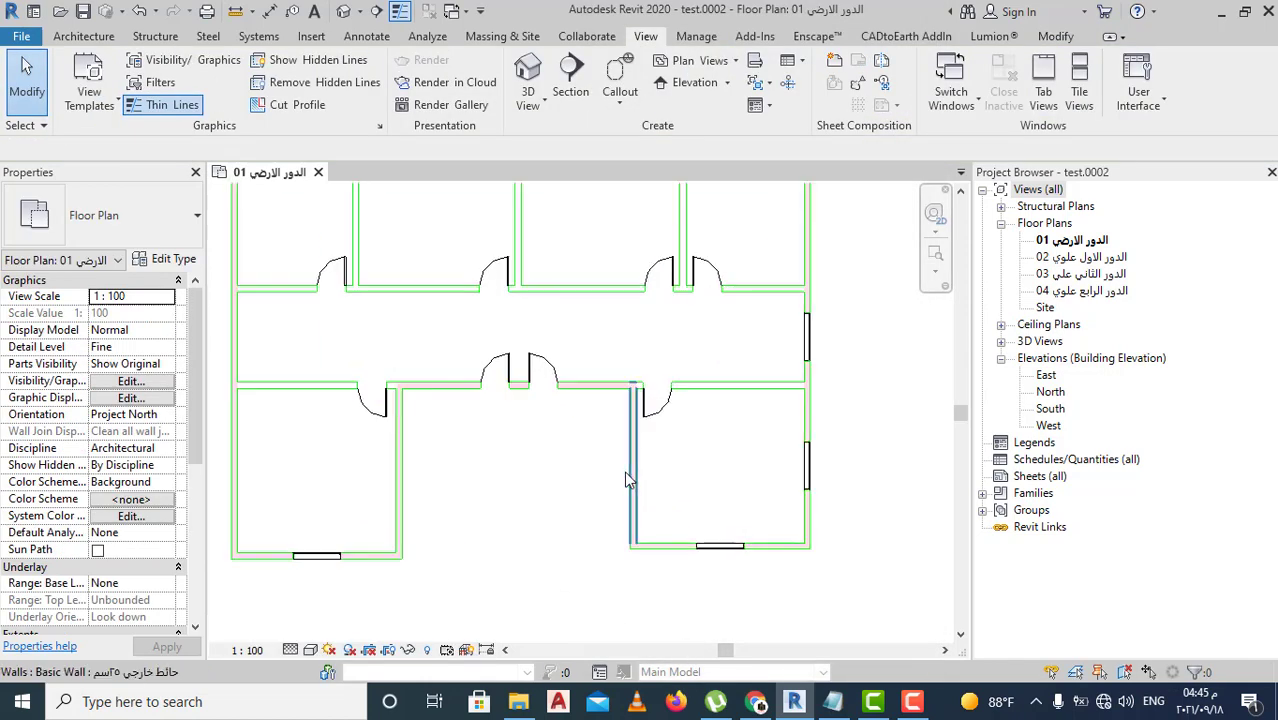
{"action": "scroll", "coordinate": [645, 480], "scroll_direction": "up", "scroll_amount": 2}
{"action": "scroll", "coordinate": [573, 349], "scroll_direction": "up", "scroll_amount": 2}
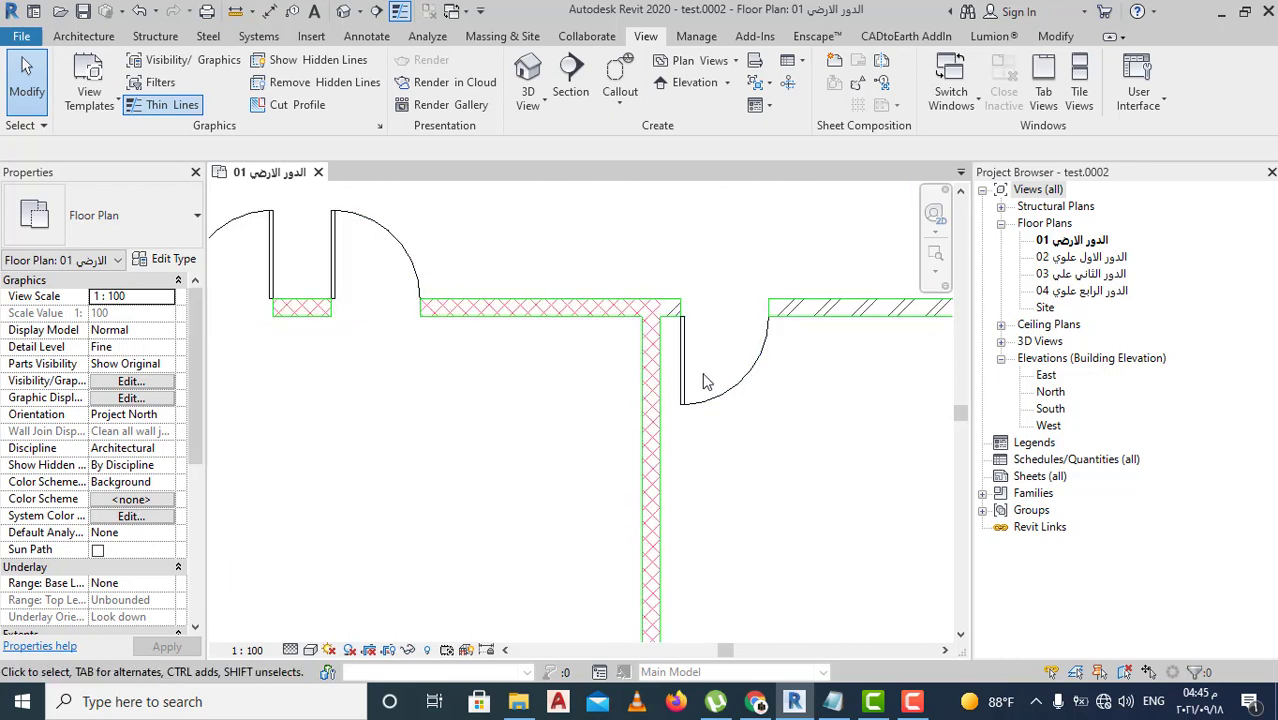
{"action": "scroll", "coordinate": [600, 371], "scroll_direction": "down", "scroll_amount": 2}
{"action": "scroll", "coordinate": [617, 396], "scroll_direction": "down", "scroll_amount": 2}
{"action": "scroll", "coordinate": [617, 396], "scroll_direction": "down", "scroll_amount": 2}
{"action": "scroll", "coordinate": [597, 252], "scroll_direction": "up", "scroll_amount": 1}
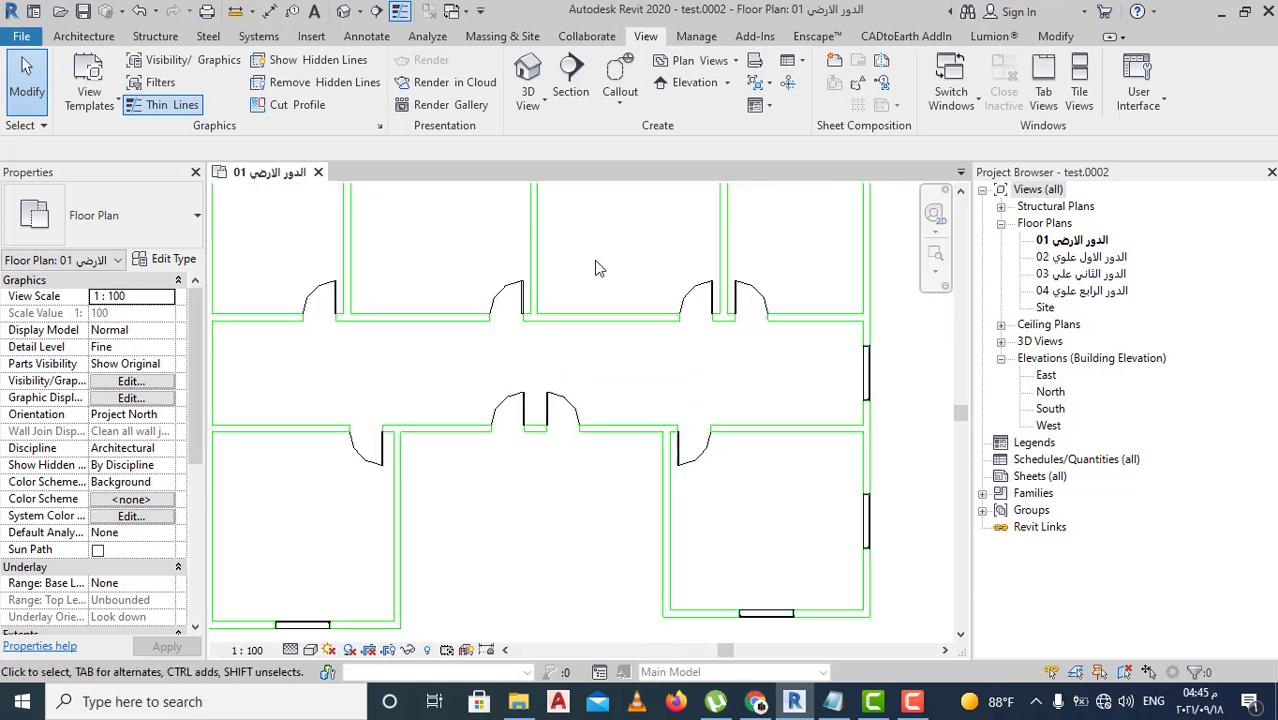
{"action": "scroll", "coordinate": [640, 350], "scroll_direction": "up", "scroll_amount": 1}
{"action": "scroll", "coordinate": [648, 370], "scroll_direction": "down", "scroll_amount": 2}
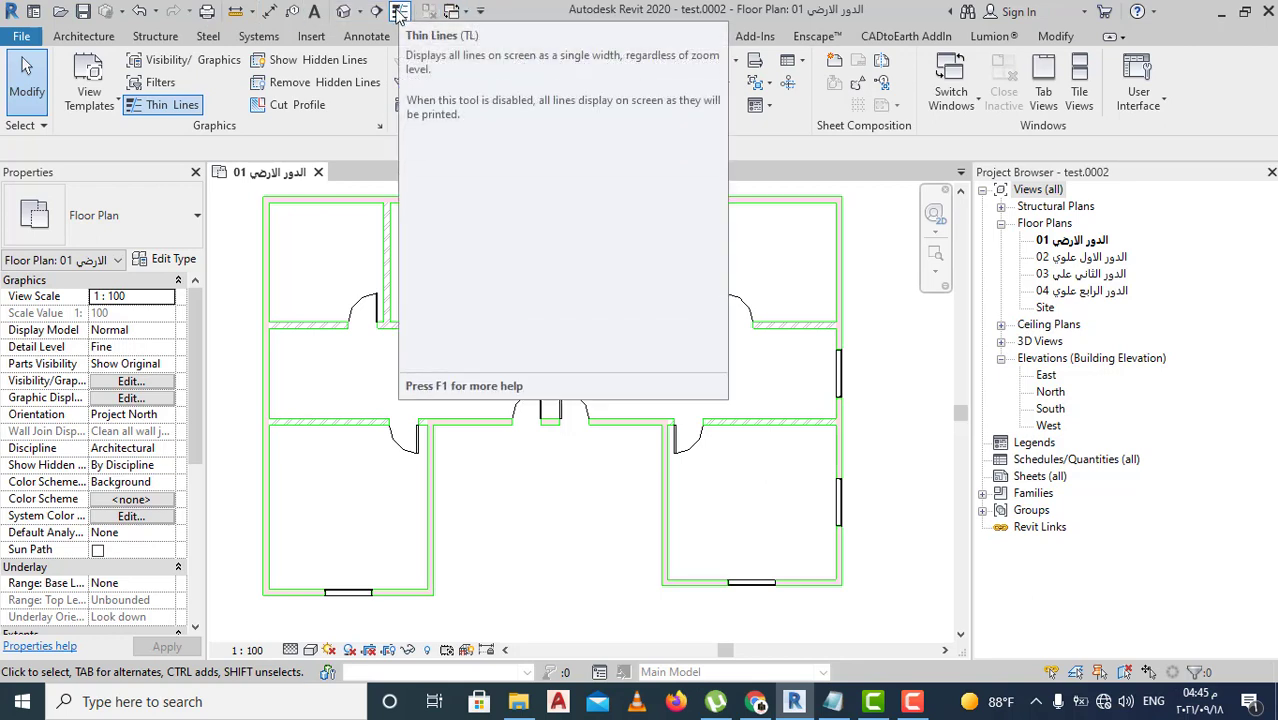
Turn off Thin Lines and zoom in on the thick green wall cut lines.
{"action": "left_click", "coordinate": [398, 11]}
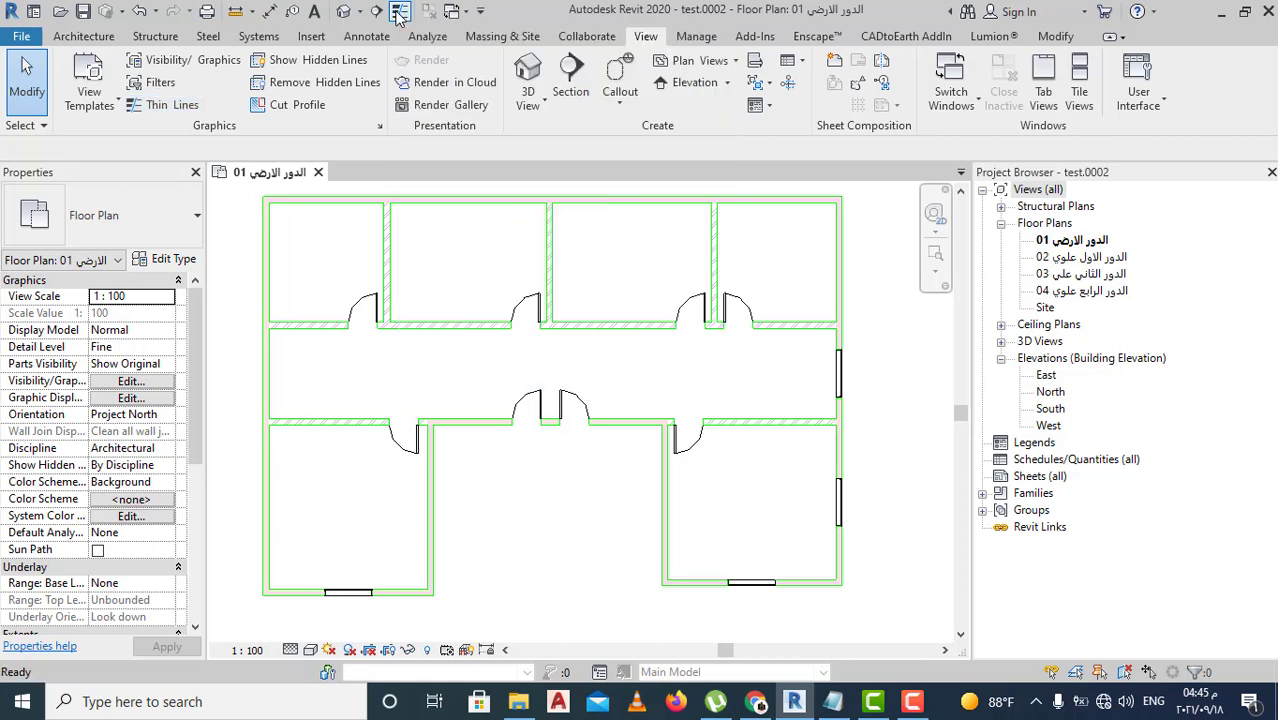
{"action": "scroll", "coordinate": [365, 194], "scroll_direction": "up", "scroll_amount": 3}
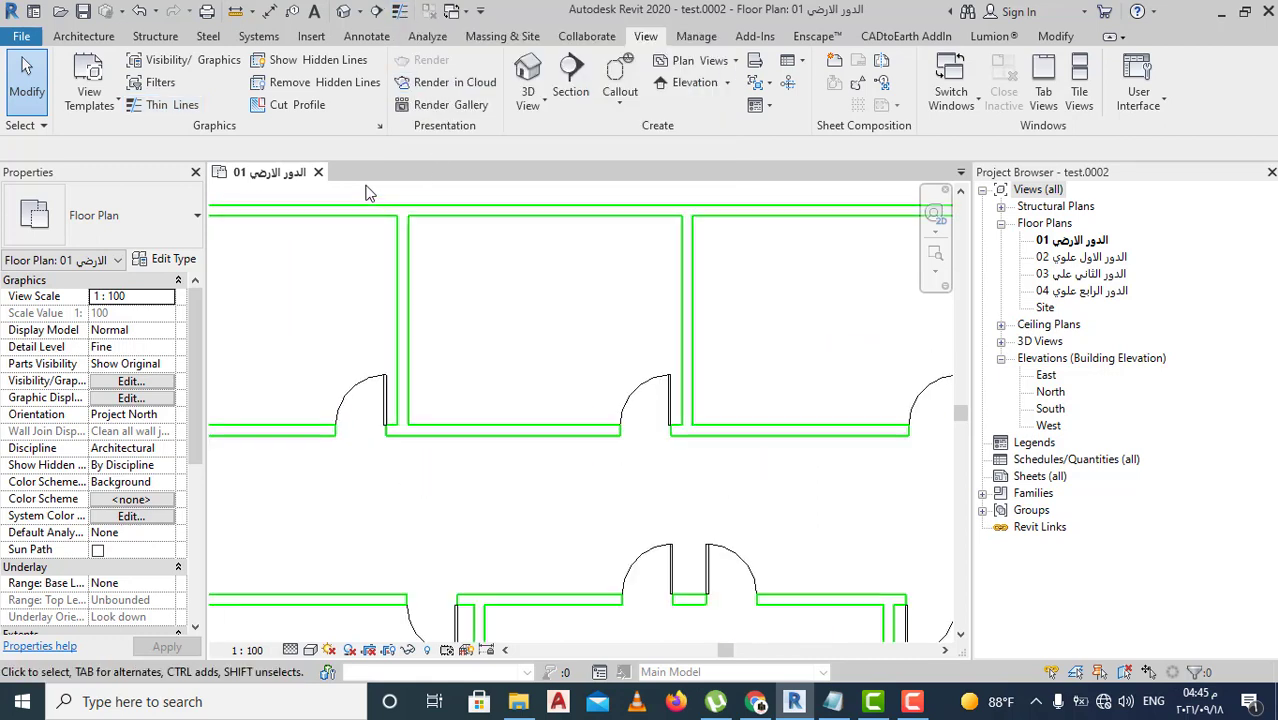
{"action": "scroll", "coordinate": [428, 240], "scroll_direction": "up", "scroll_amount": 2}
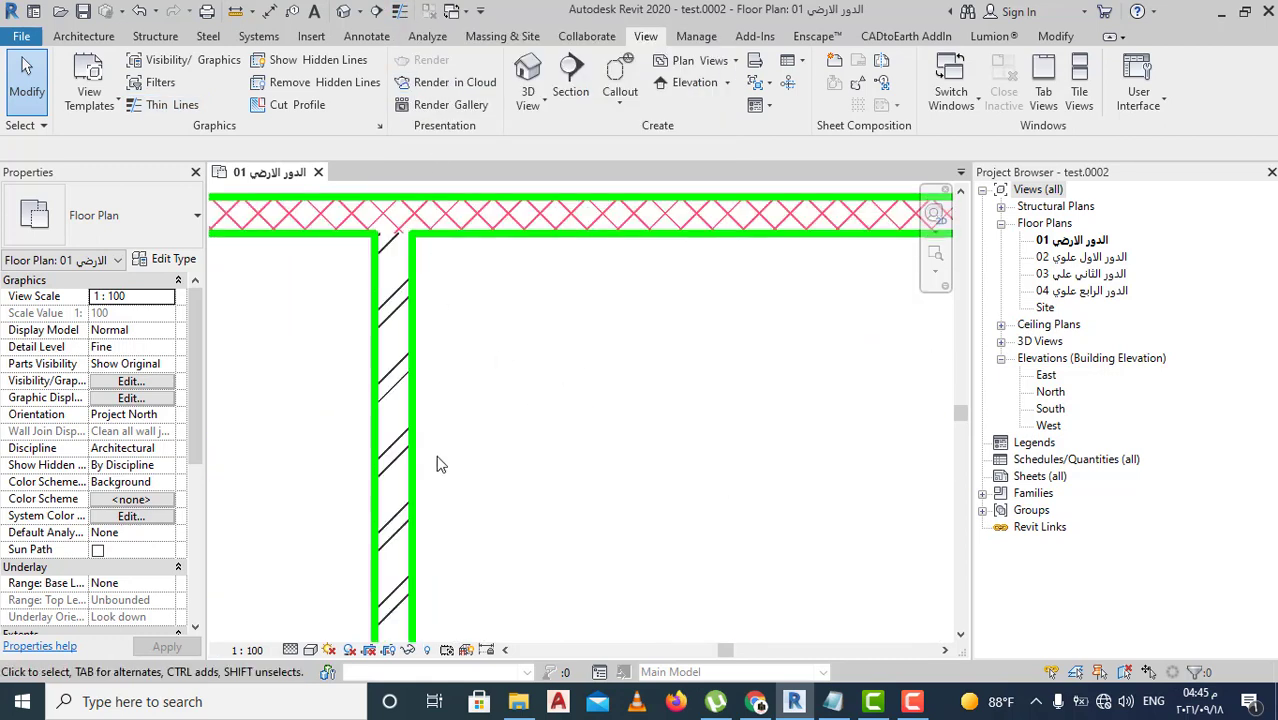
Toggle Thin Lines on and off again to compare, then zoom back out.
{"action": "left_click", "coordinate": [399, 11]}
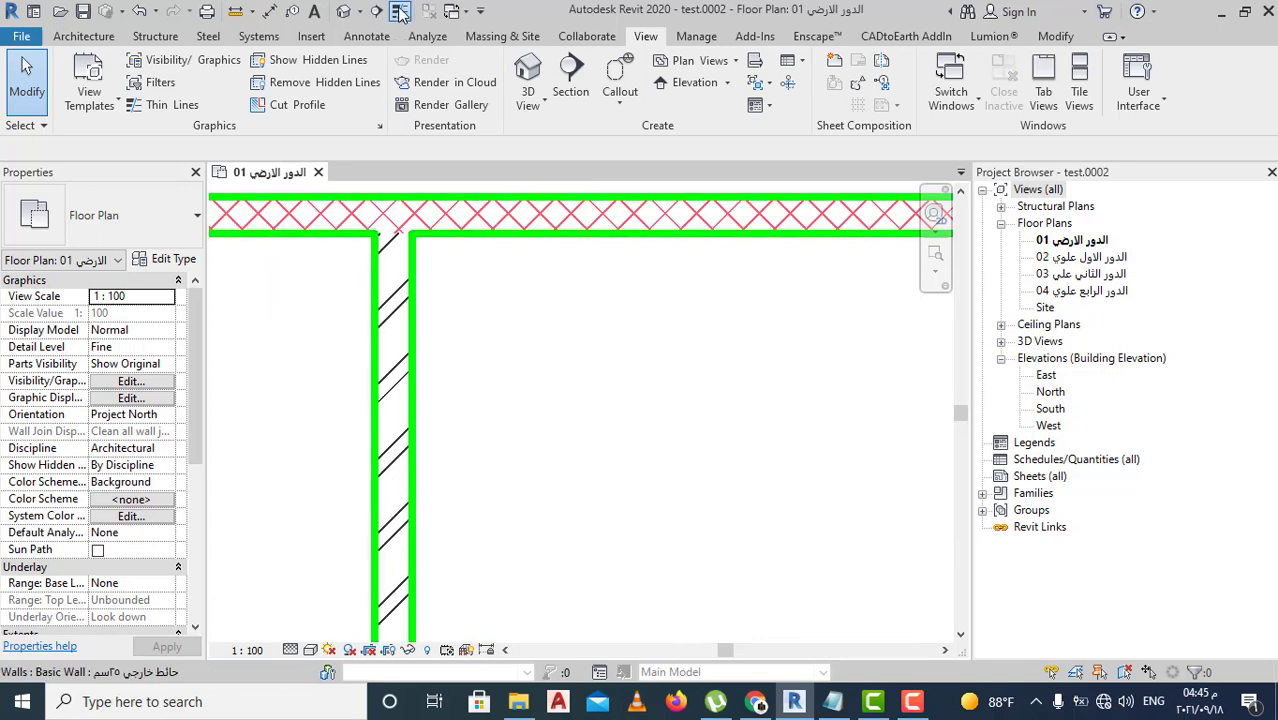
{"action": "left_click", "coordinate": [399, 11]}
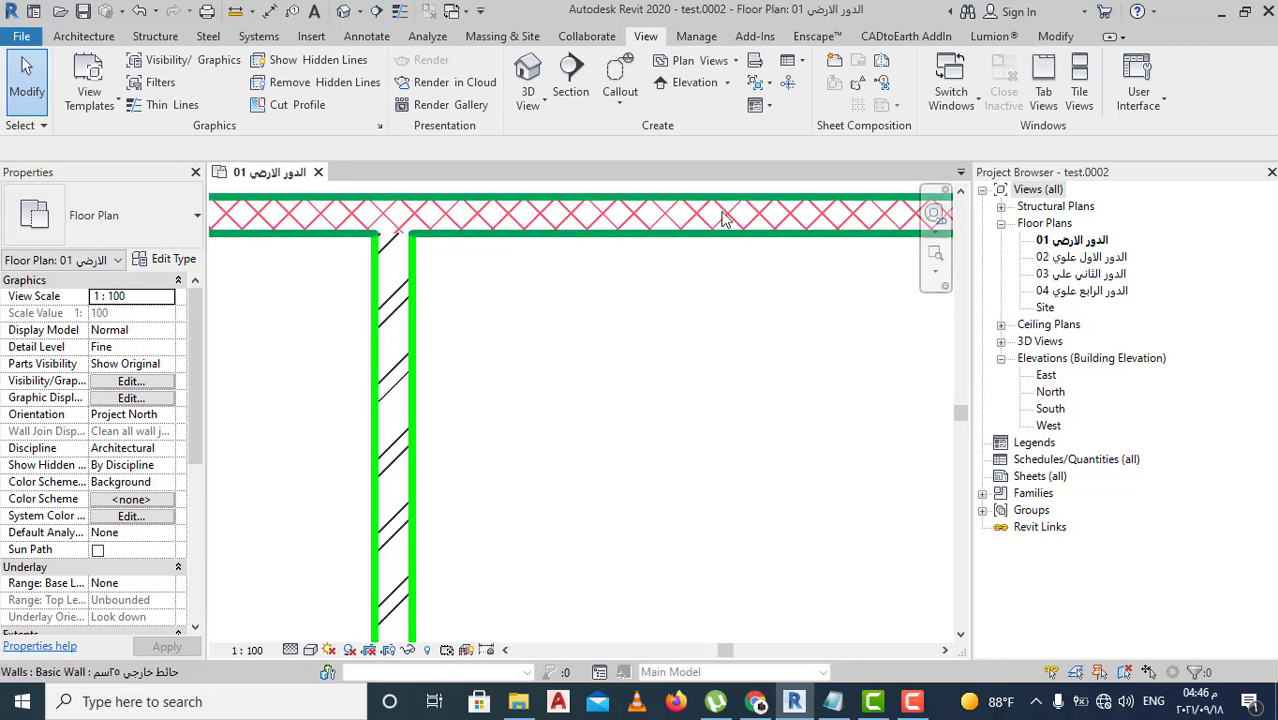
{"action": "scroll", "coordinate": [620, 320], "scroll_direction": "down", "scroll_amount": 2}
{"action": "scroll", "coordinate": [620, 322], "scroll_direction": "down", "scroll_amount": 2}
{"action": "scroll", "coordinate": [442, 334], "scroll_direction": "down", "scroll_amount": 2}
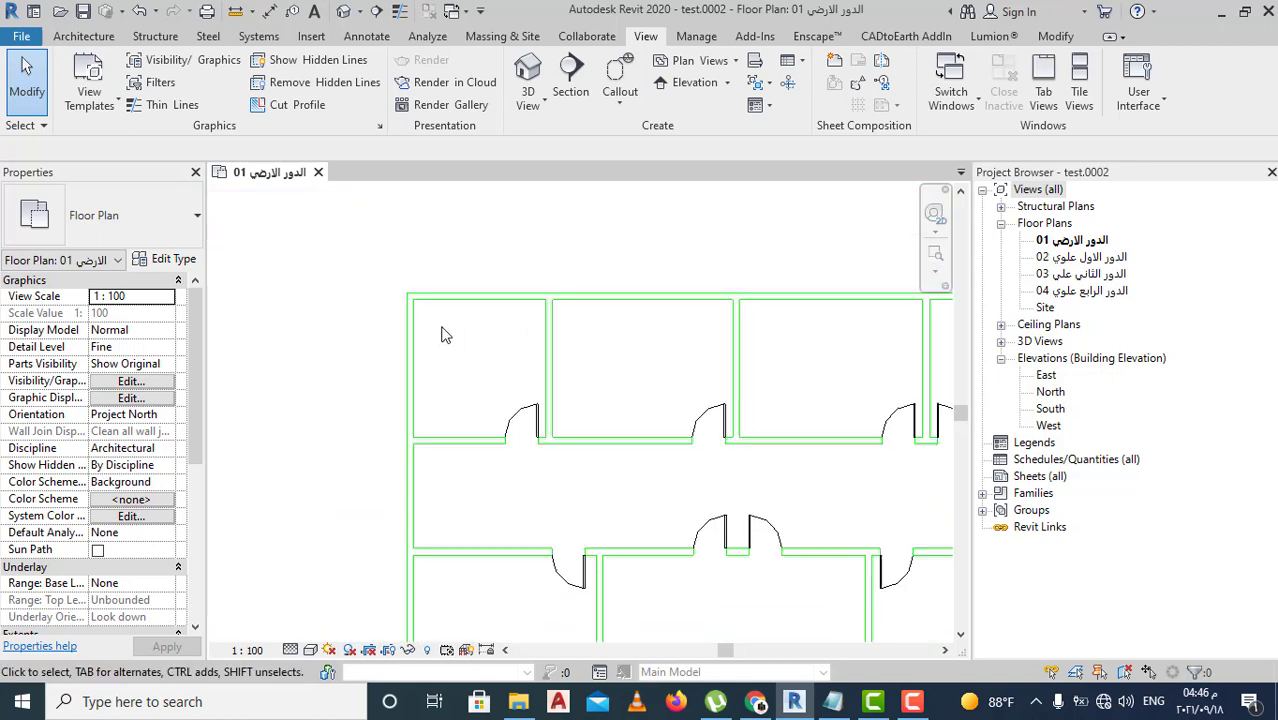
{"action": "scroll", "coordinate": [456, 345], "scroll_direction": "down", "scroll_amount": 2}
{"action": "scroll", "coordinate": [848, 560], "scroll_direction": "up", "scroll_amount": 2}
{"action": "scroll", "coordinate": [842, 500], "scroll_direction": "down", "scroll_amount": 2}
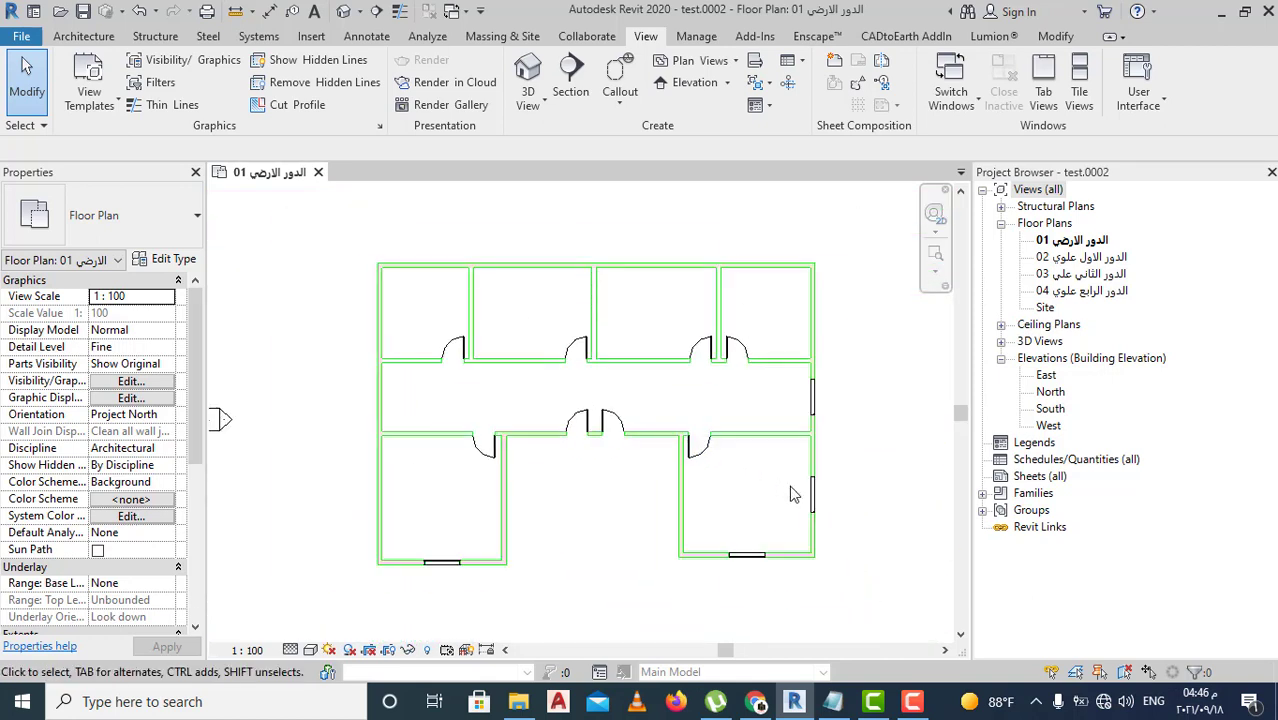
{"action": "scroll", "coordinate": [840, 460], "scroll_direction": "up", "scroll_amount": 2}
{"action": "scroll", "coordinate": [840, 457], "scroll_direction": "down", "scroll_amount": 1}
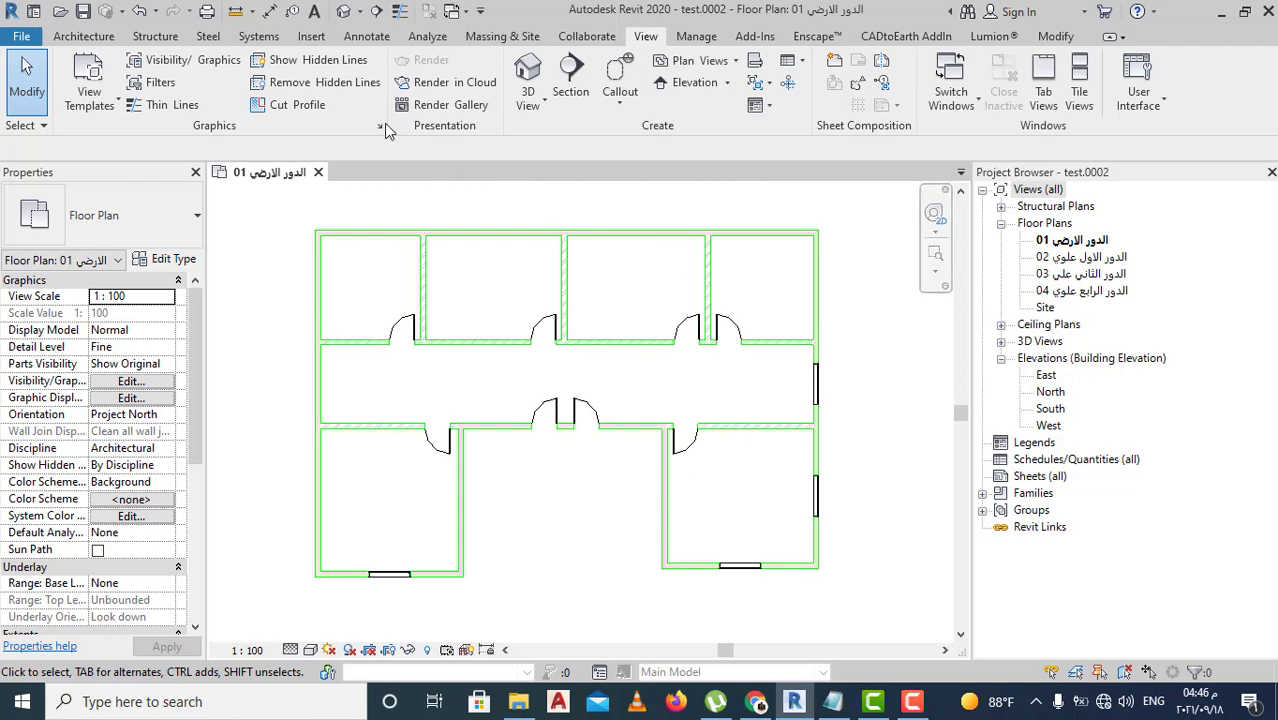
Start a DWG export of the current floor plan and open its export setup.
{"action": "left_click", "coordinate": [22, 37]}
{"action": "mouse_move", "coordinate": [67, 306]}
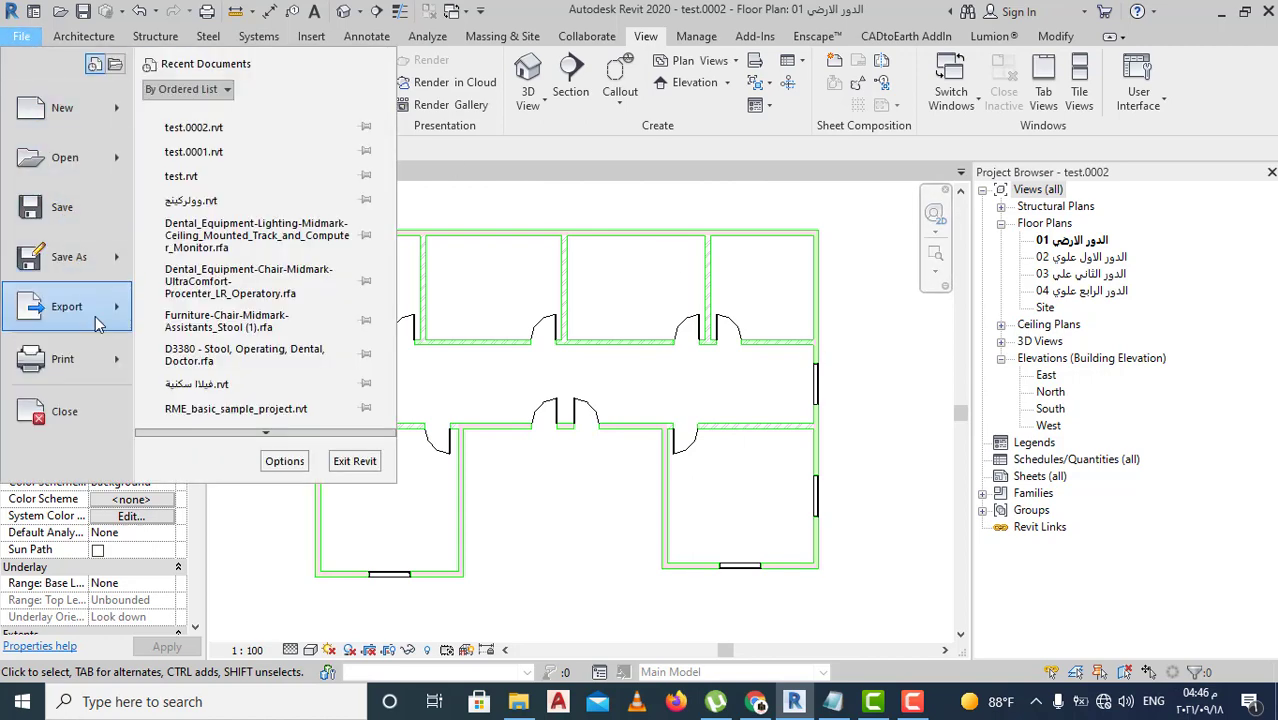
{"action": "mouse_move", "coordinate": [262, 113]}
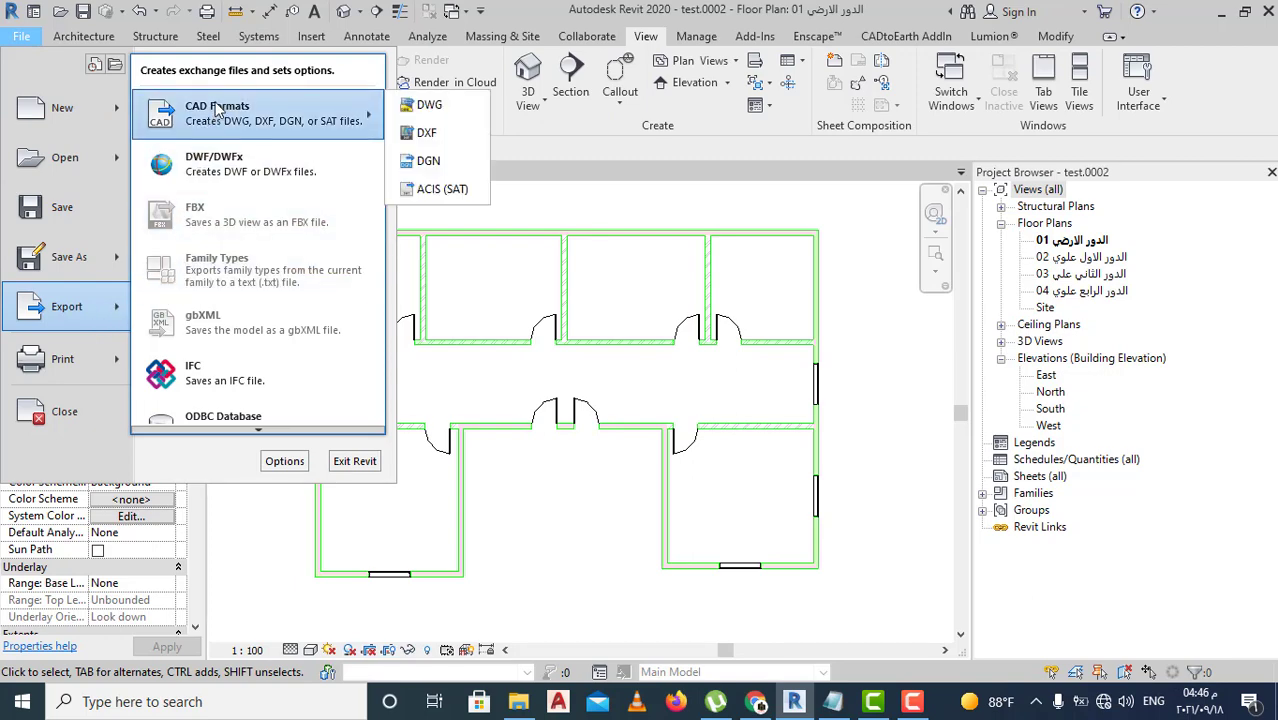
{"action": "left_click", "coordinate": [428, 108]}
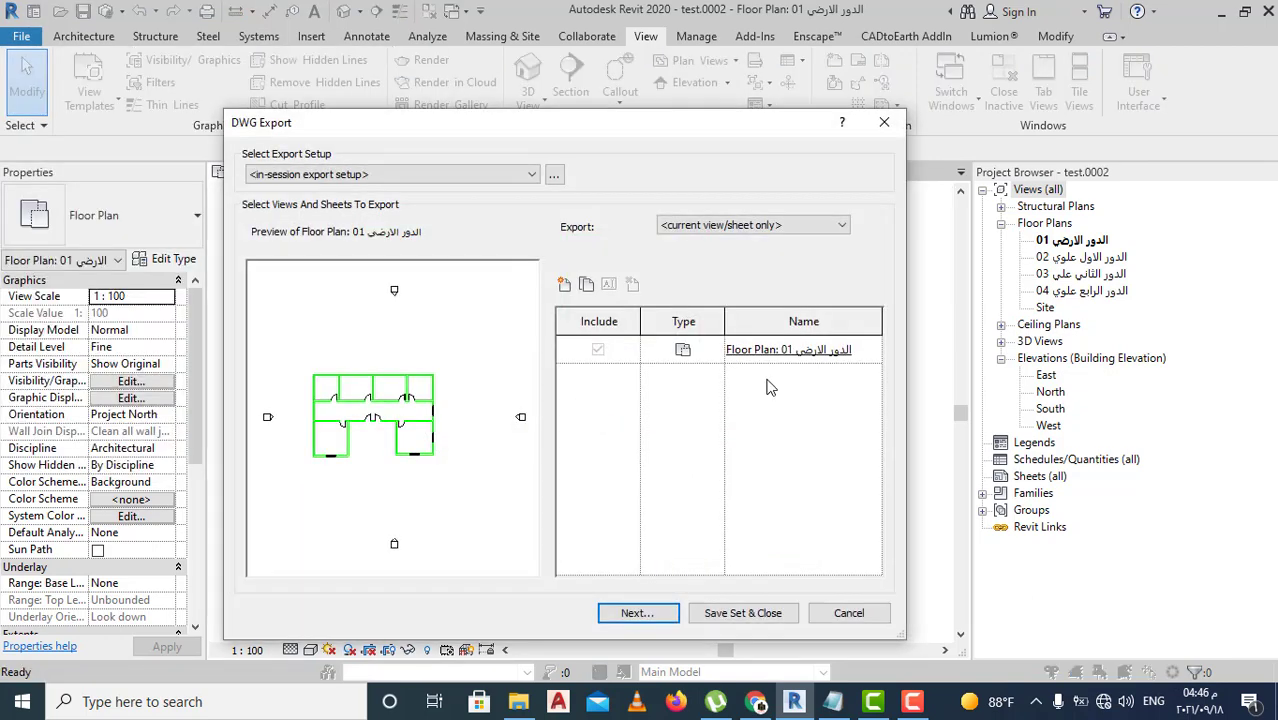
{"action": "left_click", "coordinate": [554, 175]}
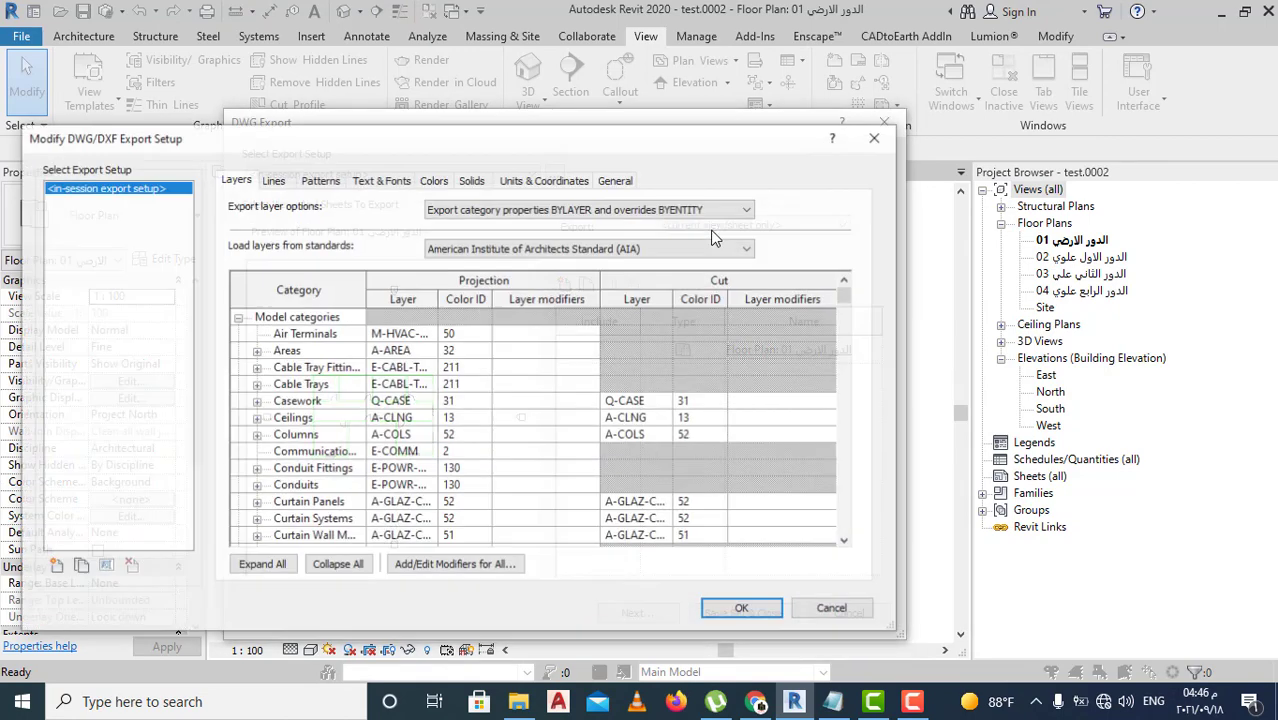
Set the DWG export's Units & Coordinates to Meter, confirm the setup, and continue to saving.
{"action": "left_click", "coordinate": [540, 182]}
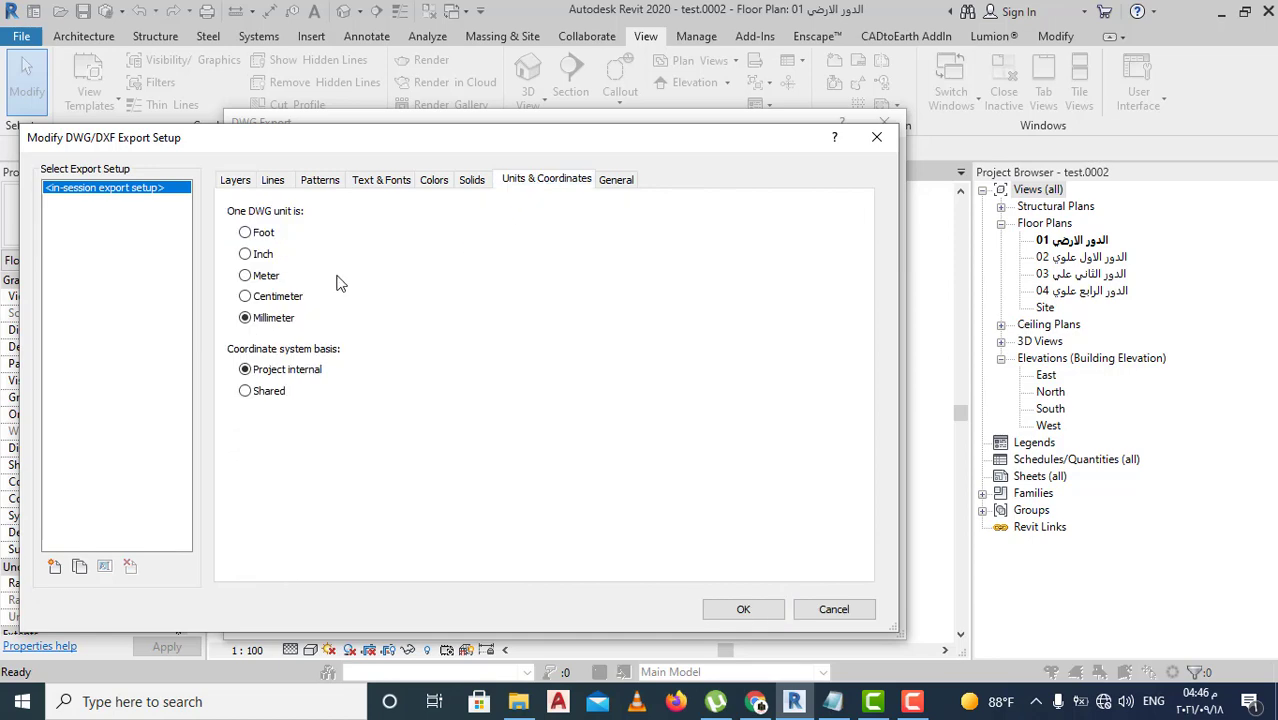
{"action": "left_click", "coordinate": [244, 276]}
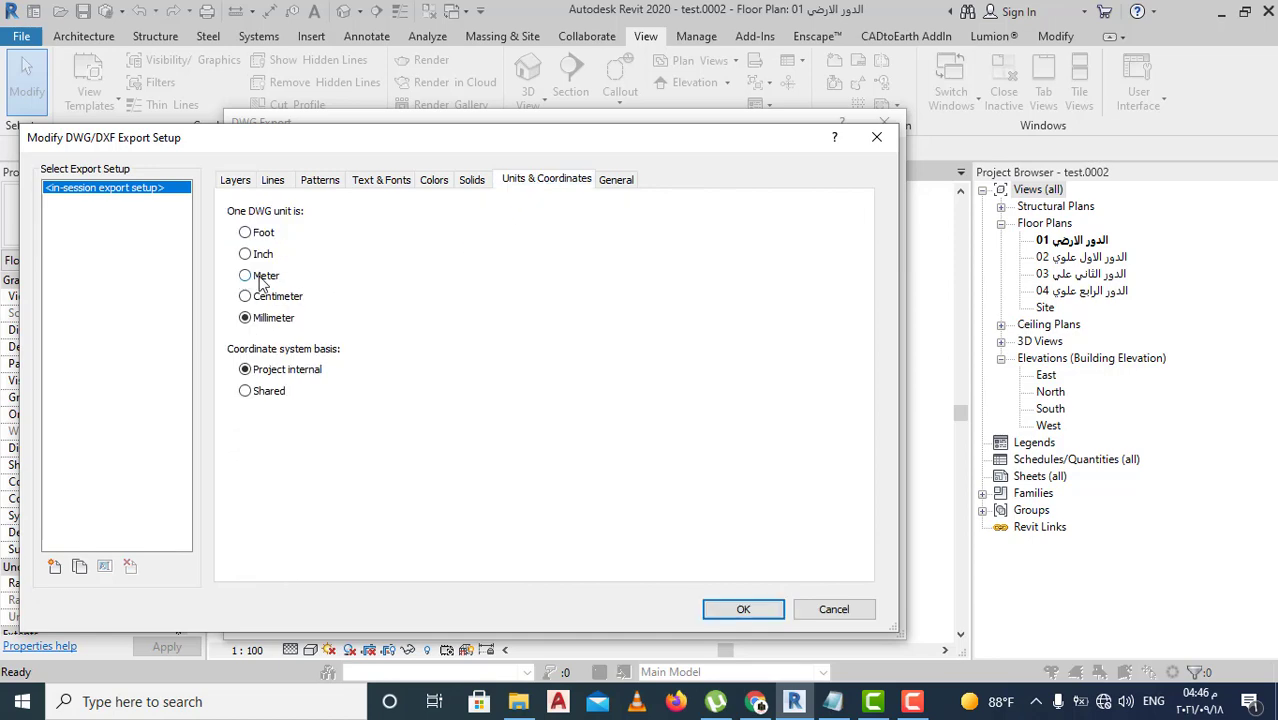
{"action": "left_click", "coordinate": [729, 612]}
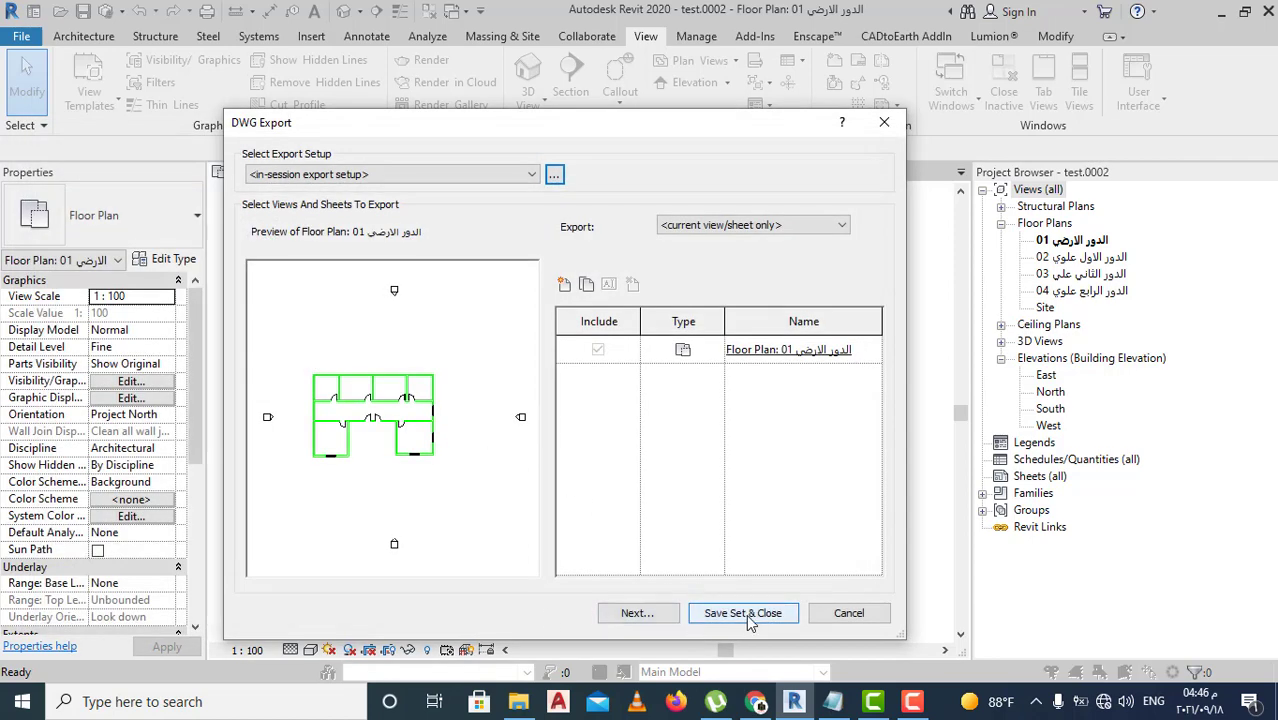
{"action": "left_click", "coordinate": [637, 613]}
{"action": "left_click", "coordinate": [637, 615]}
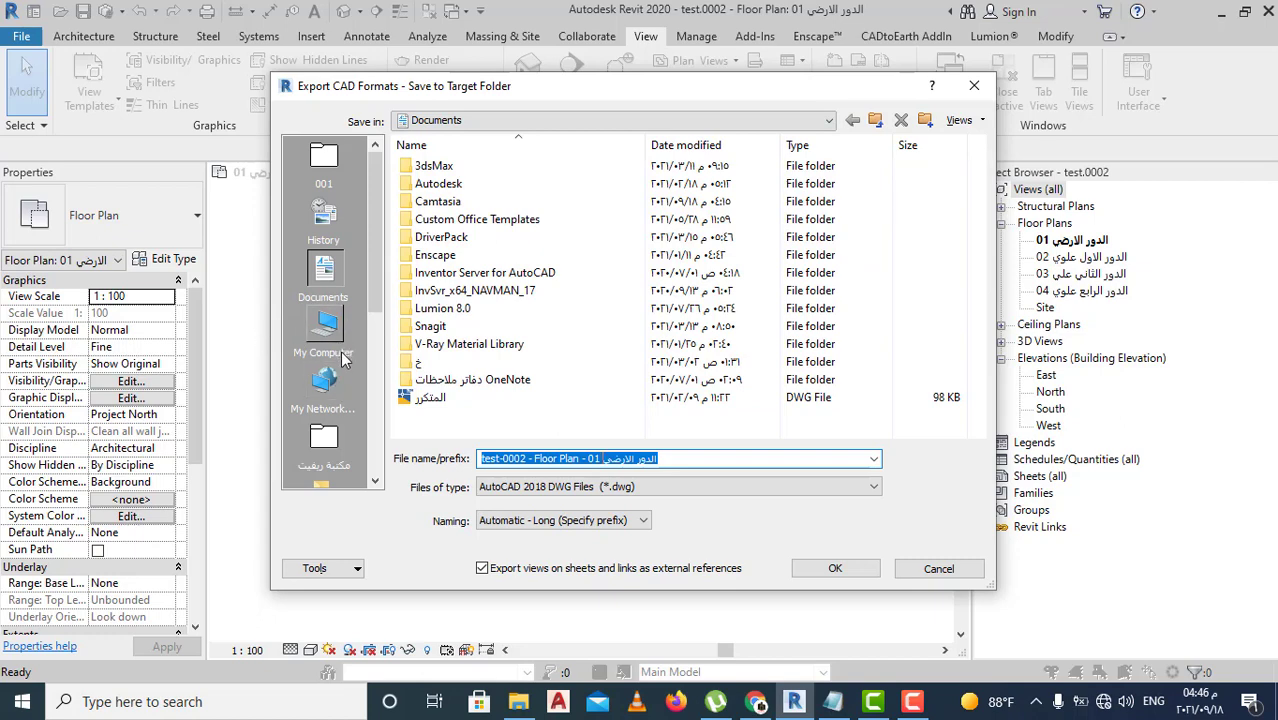
Choose the Desktop as the destination and export the floor plan DWG.
{"action": "scroll", "coordinate": [338, 363], "scroll_direction": "down", "scroll_amount": 3}
{"action": "left_click", "coordinate": [321, 381]}
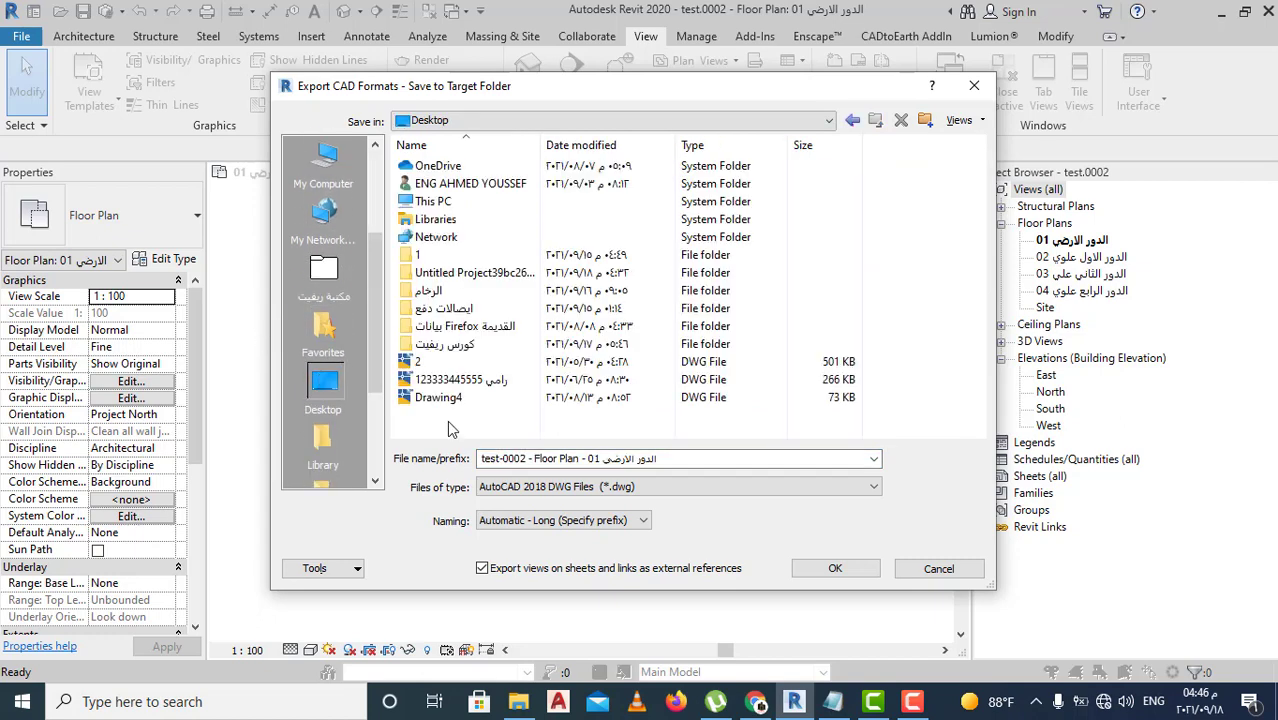
{"action": "left_click", "coordinate": [830, 568]}
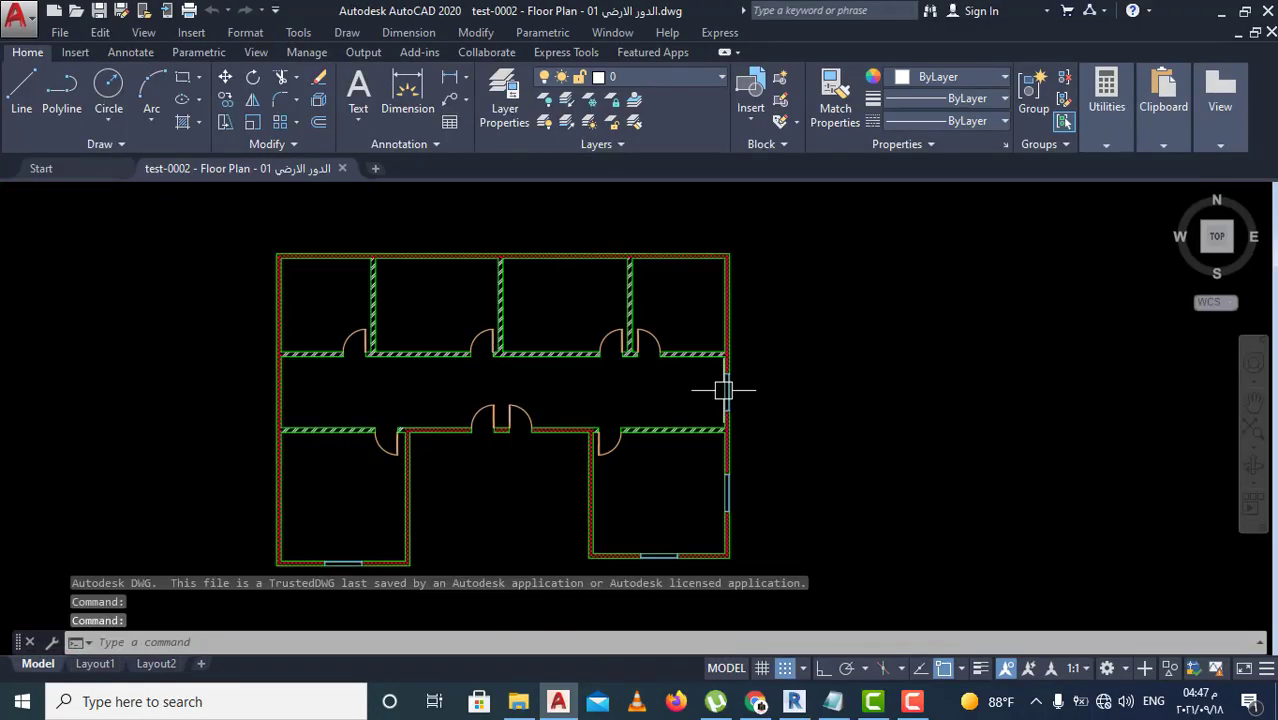
Zoom and pan around the exported plan in AutoCAD to check the green wall lines and hatching.
{"action": "scroll", "coordinate": [634, 357], "scroll_direction": "down", "scroll_amount": 2}
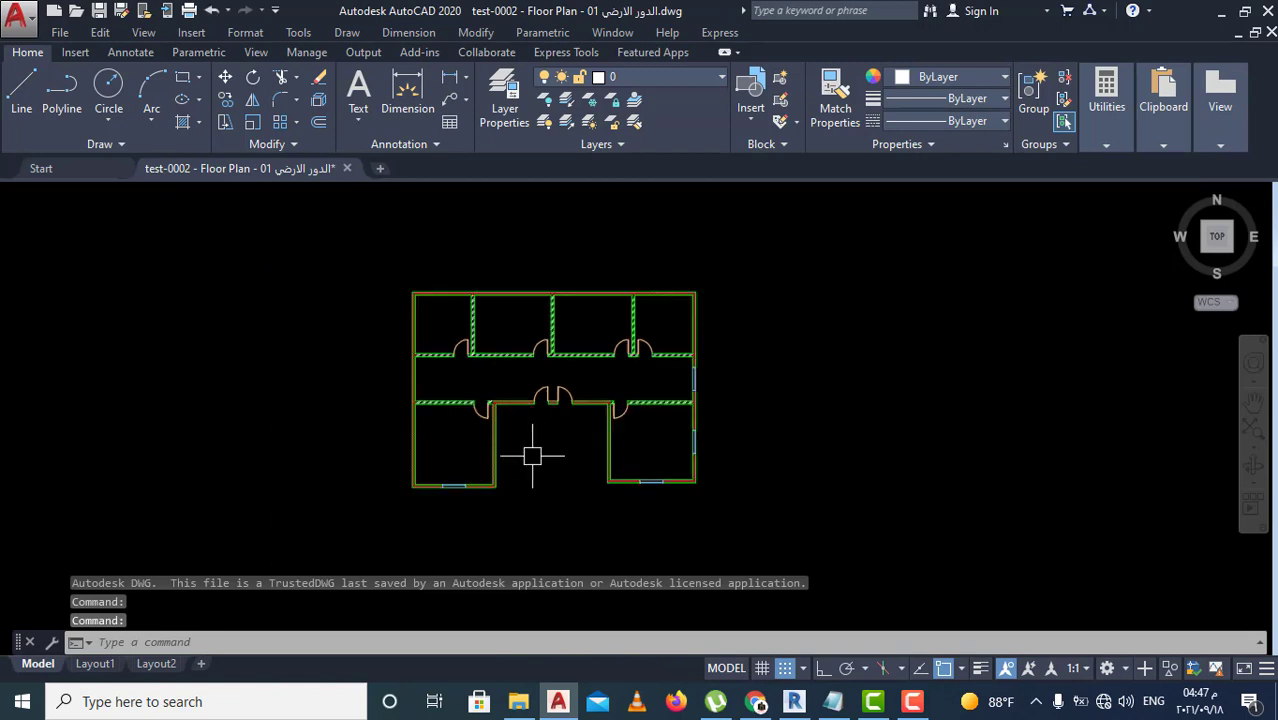
{"action": "scroll", "coordinate": [715, 467], "scroll_direction": "up", "scroll_amount": 2}
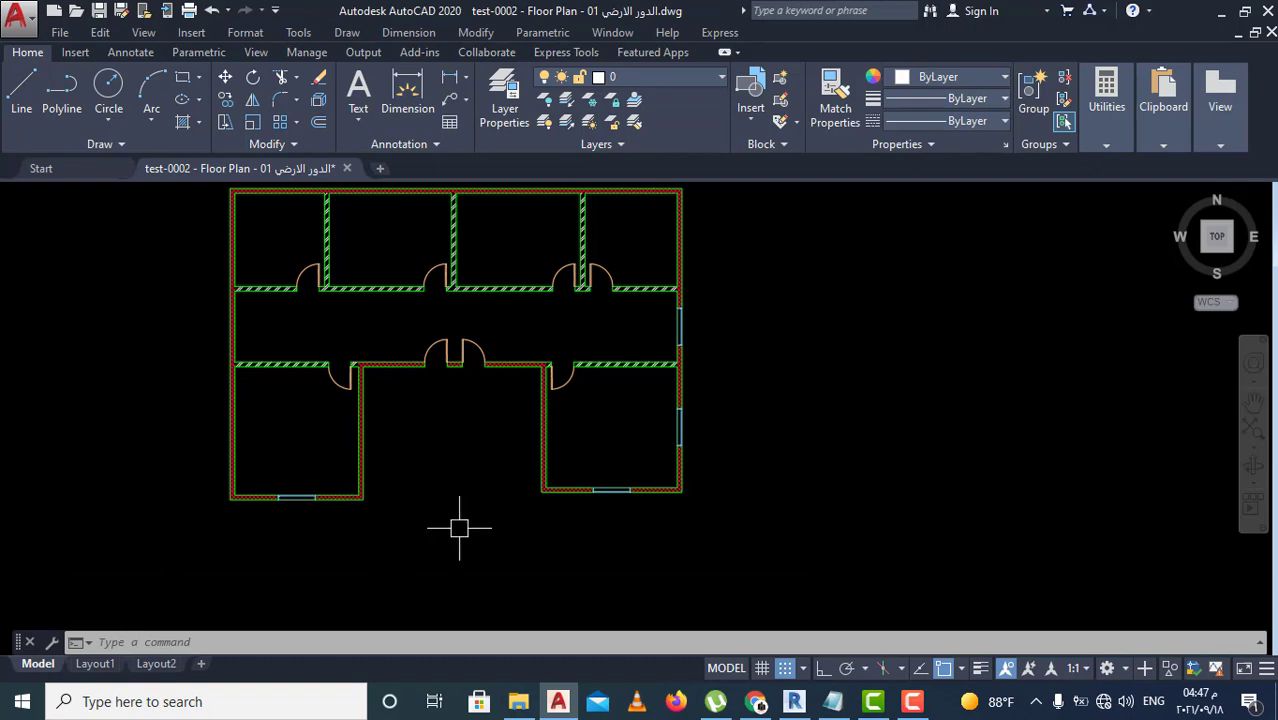
{"action": "scroll", "coordinate": [448, 515], "scroll_direction": "down", "scroll_amount": 2}
{"action": "scroll", "coordinate": [503, 302], "scroll_direction": "up", "scroll_amount": 3}
{"action": "scroll", "coordinate": [602, 342], "scroll_direction": "up", "scroll_amount": 3}
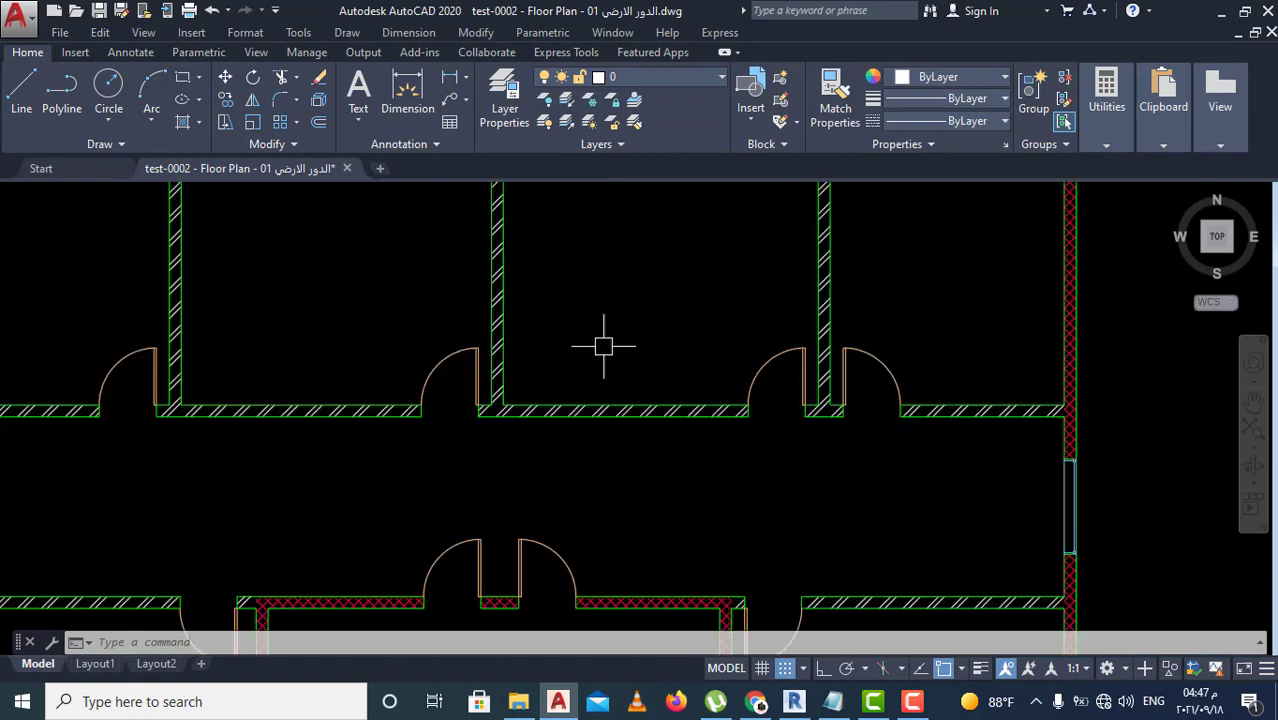
{"action": "scroll", "coordinate": [543, 405], "scroll_direction": "down", "scroll_amount": 5}
{"action": "scroll", "coordinate": [462, 342], "scroll_direction": "up", "scroll_amount": 2}
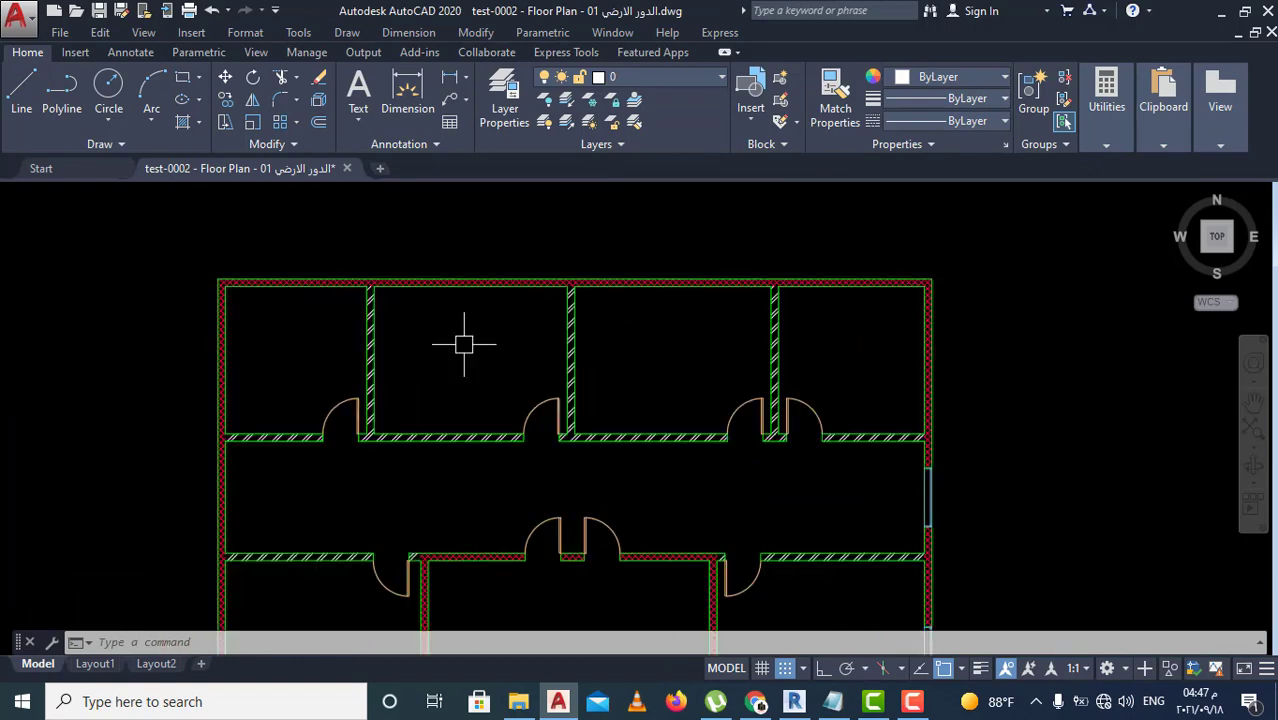
{"action": "scroll", "coordinate": [380, 312], "scroll_direction": "up", "scroll_amount": 5}
{"action": "scroll", "coordinate": [473, 351], "scroll_direction": "up", "scroll_amount": 4}
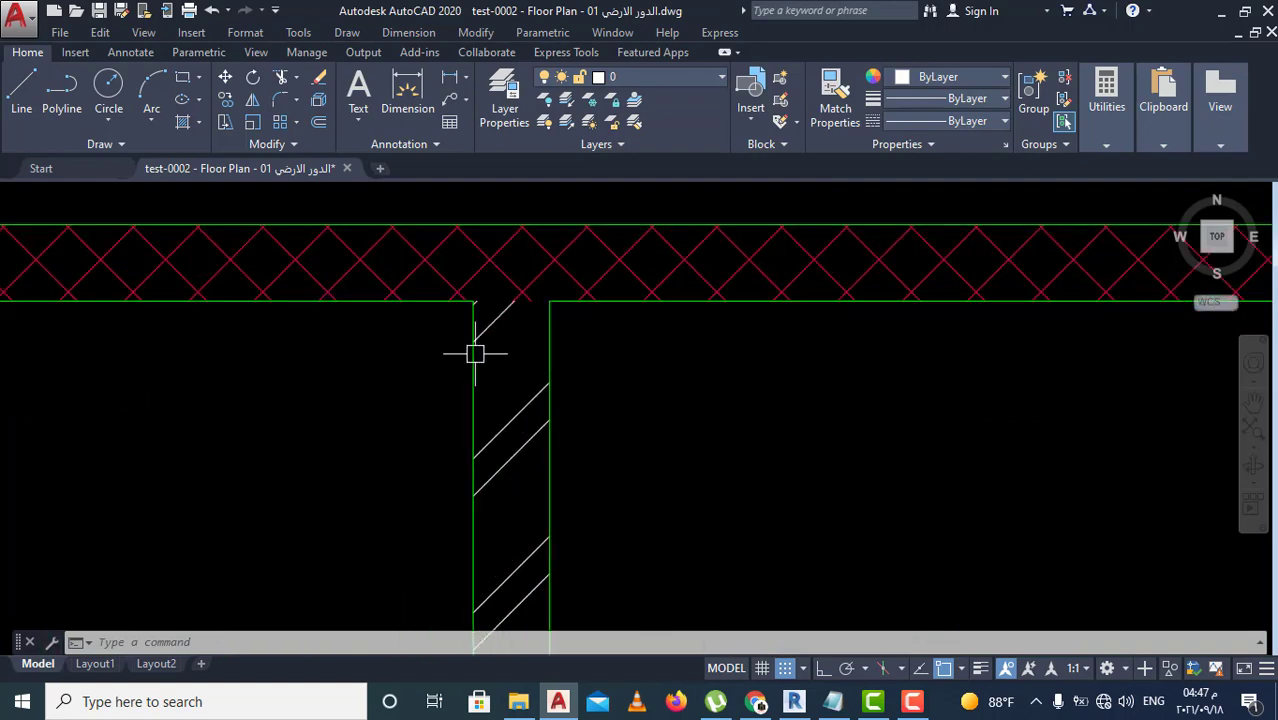
{"action": "scroll", "coordinate": [513, 340], "scroll_direction": "down", "scroll_amount": 2}
{"action": "scroll", "coordinate": [488, 288], "scroll_direction": "down", "scroll_amount": 5}
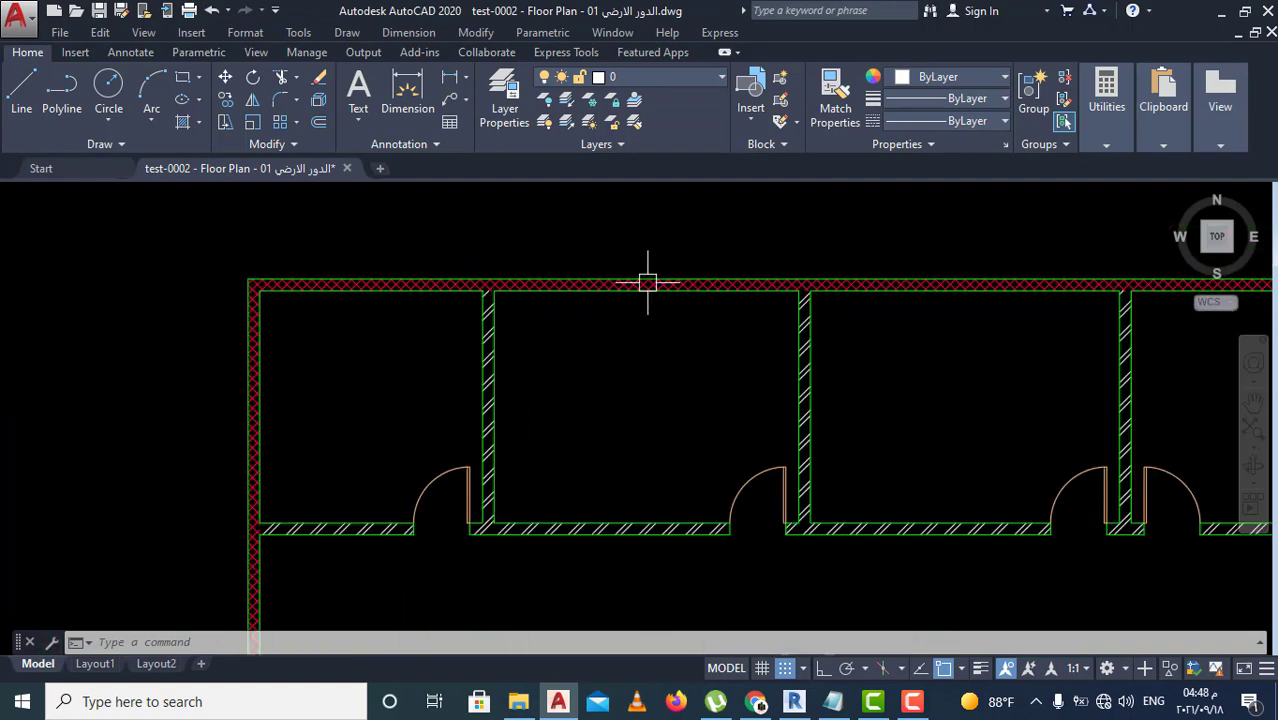
{"action": "scroll", "coordinate": [516, 380], "scroll_direction": "up", "scroll_amount": 5}
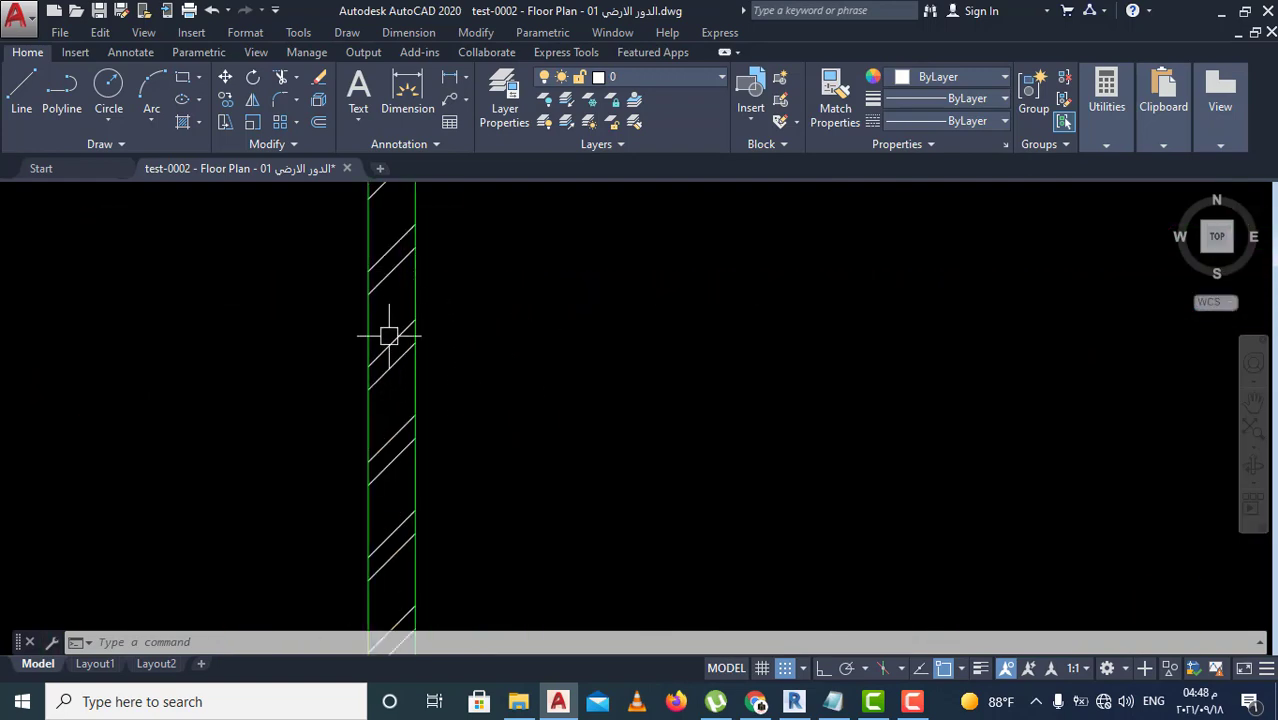
{"action": "scroll", "coordinate": [390, 335], "scroll_direction": "down", "scroll_amount": 5}
{"action": "middle_click_drag", "start_coordinate": [629, 409], "coordinate": [542, 314]}
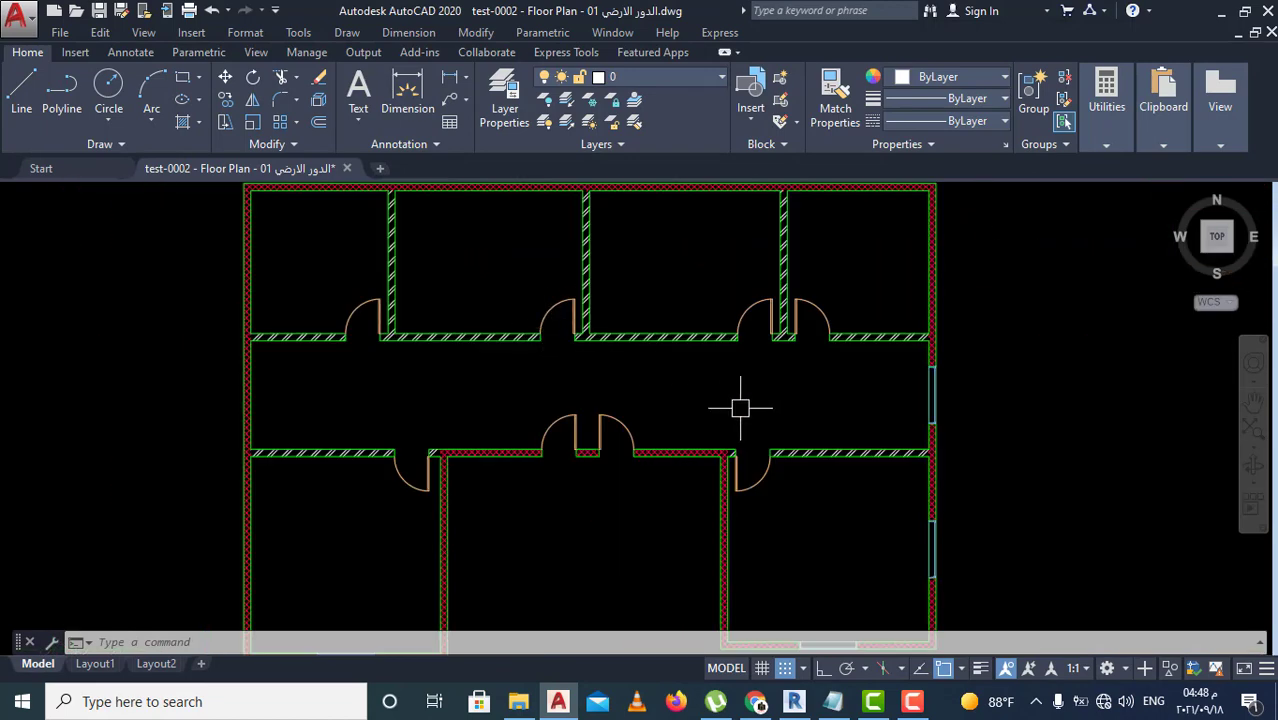
{"action": "scroll", "coordinate": [736, 419], "scroll_direction": "down", "scroll_amount": 4}
{"action": "scroll", "coordinate": [786, 452], "scroll_direction": "up", "scroll_amount": 2}
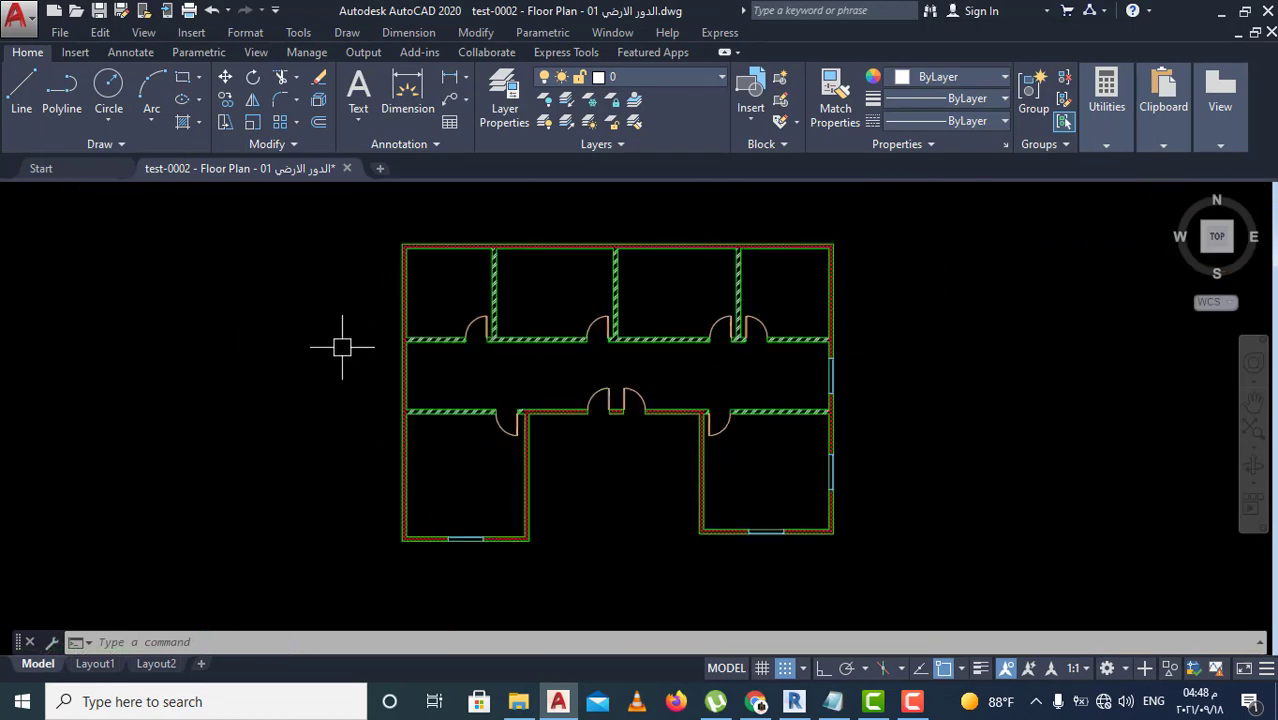
{"action": "scroll", "coordinate": [787, 408], "scroll_direction": "up", "scroll_amount": 2}
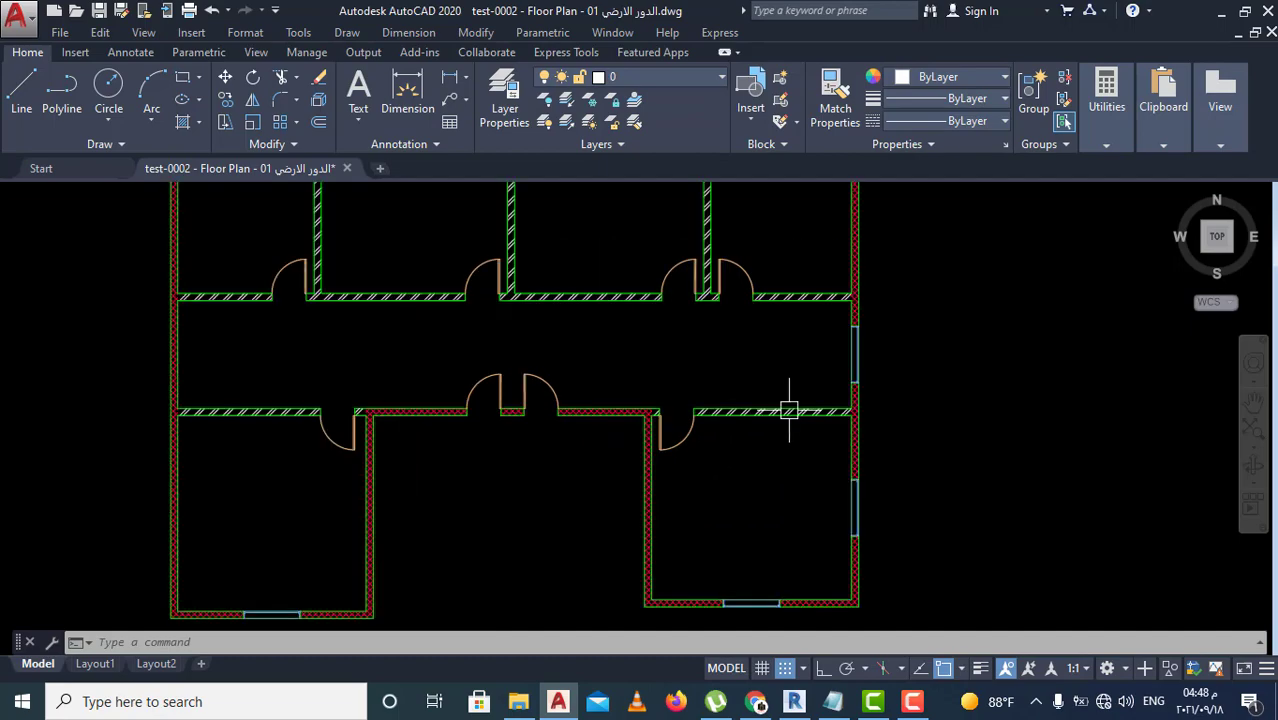
{"action": "scroll", "coordinate": [582, 426], "scroll_direction": "down", "scroll_amount": 2}
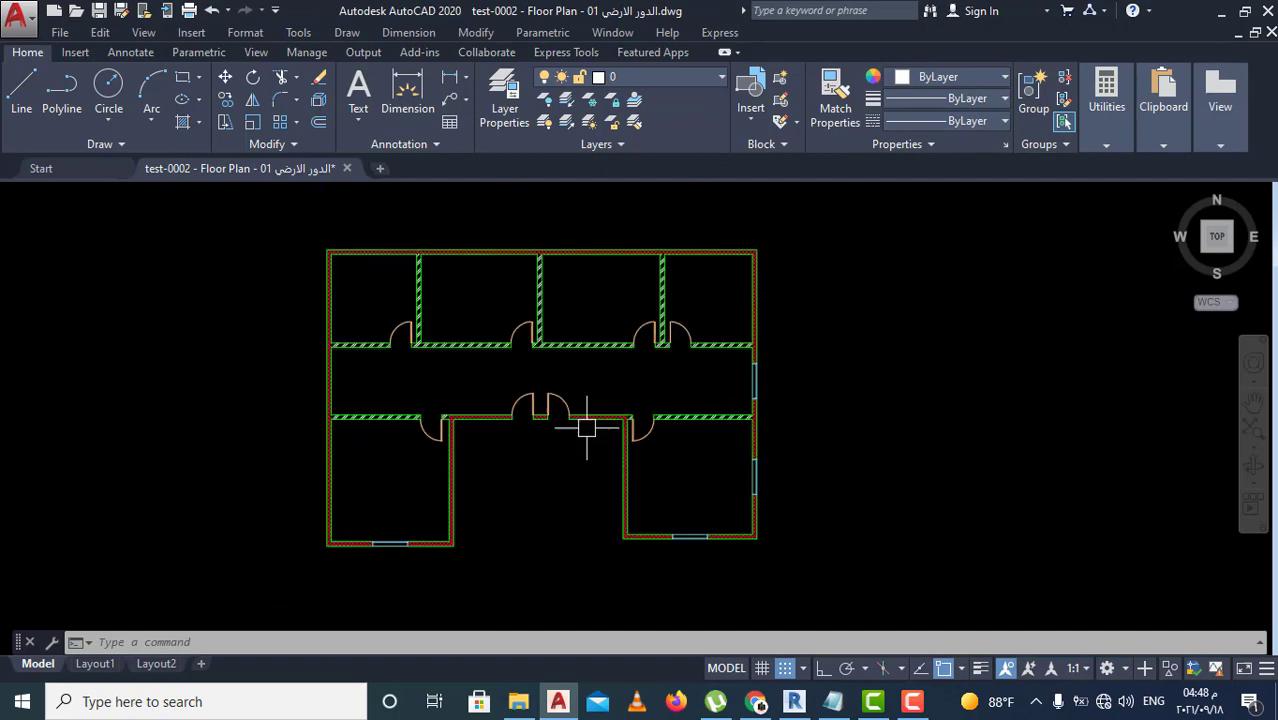
Switch back to Revit and nudge the floor plan view slightly up-left.
{"action": "left_click", "coordinate": [794, 701]}
{"action": "middle_click_drag", "start_coordinate": [588, 477], "coordinate": [560, 468]}
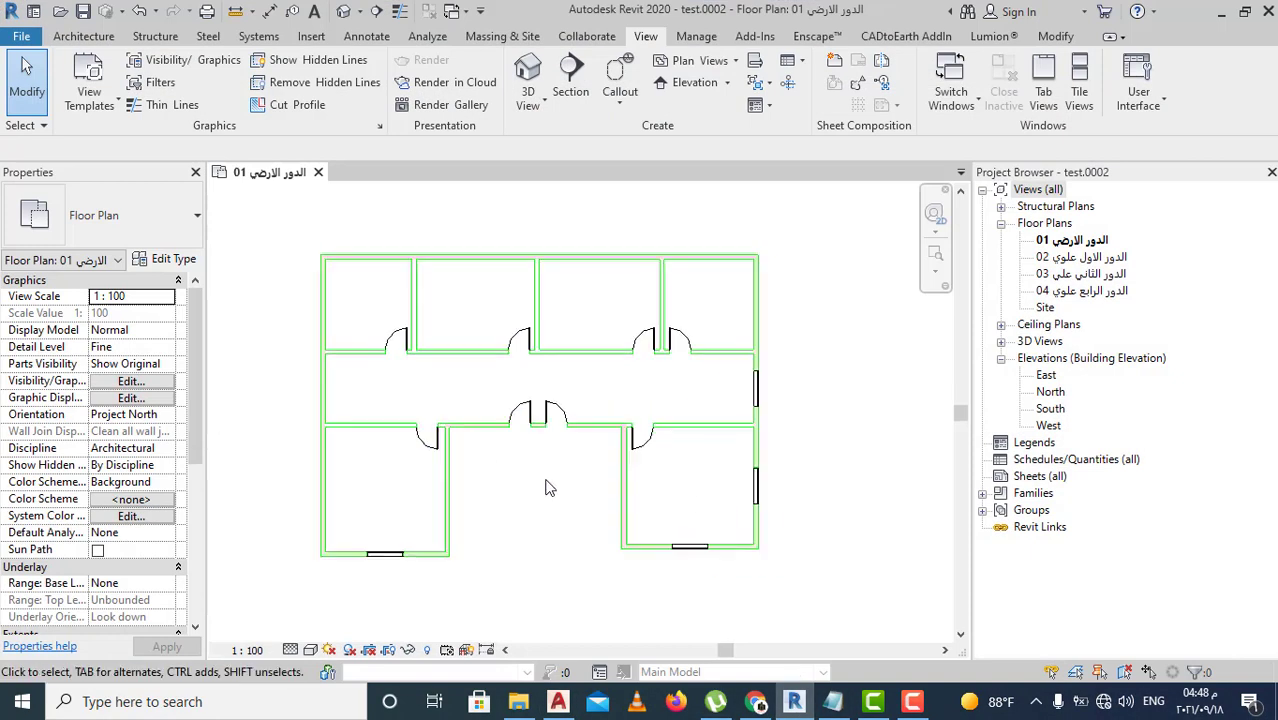